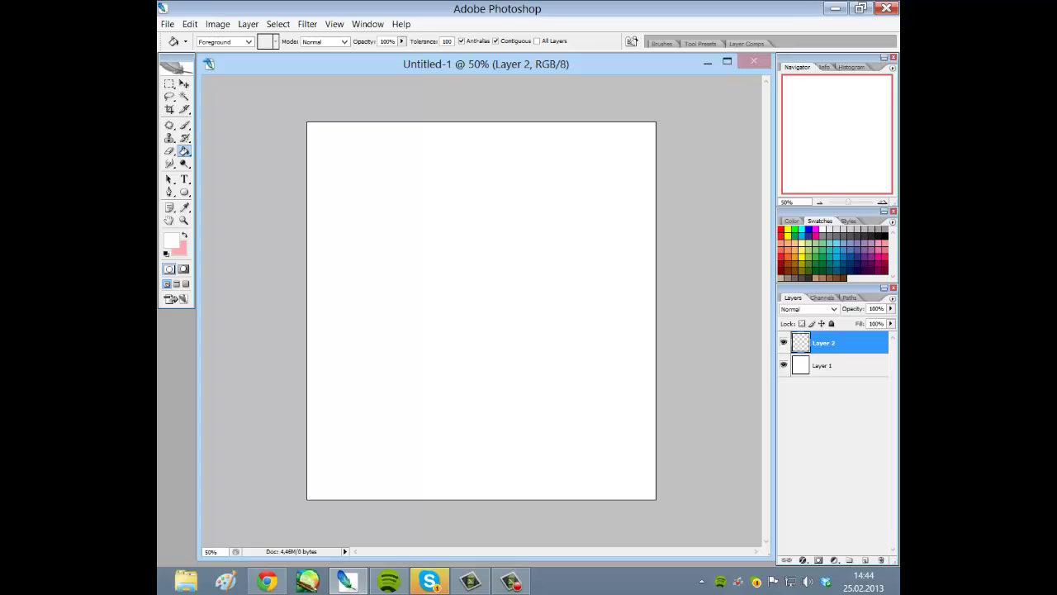
Delete Layer 2 and close the Untitled-1 document without saving it
{"action": "left_click", "coordinate": [881, 560]}
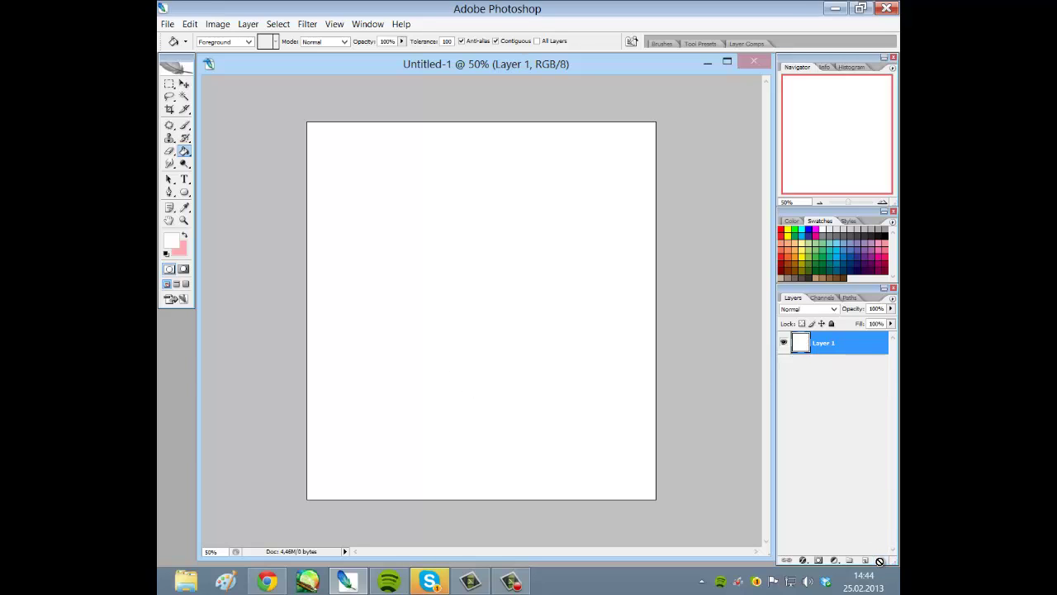
{"action": "left_click", "coordinate": [758, 62]}
{"action": "left_click", "coordinate": [520, 221]}
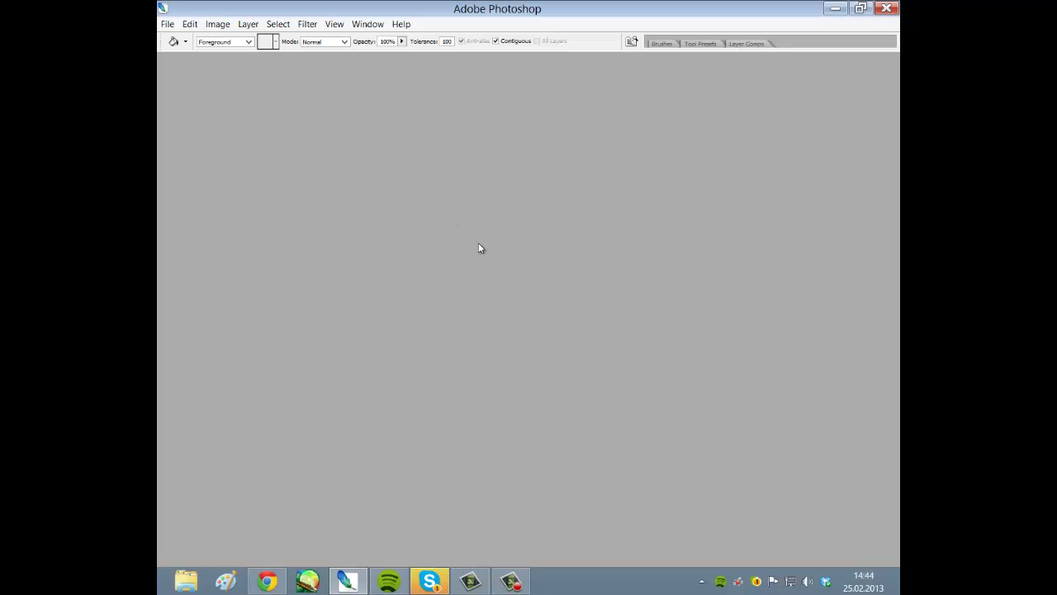
Create a new 1200 by 1300 pixel RGB document at 72 pixels/inch with a transparent background
{"action": "left_click", "coordinate": [168, 27]}
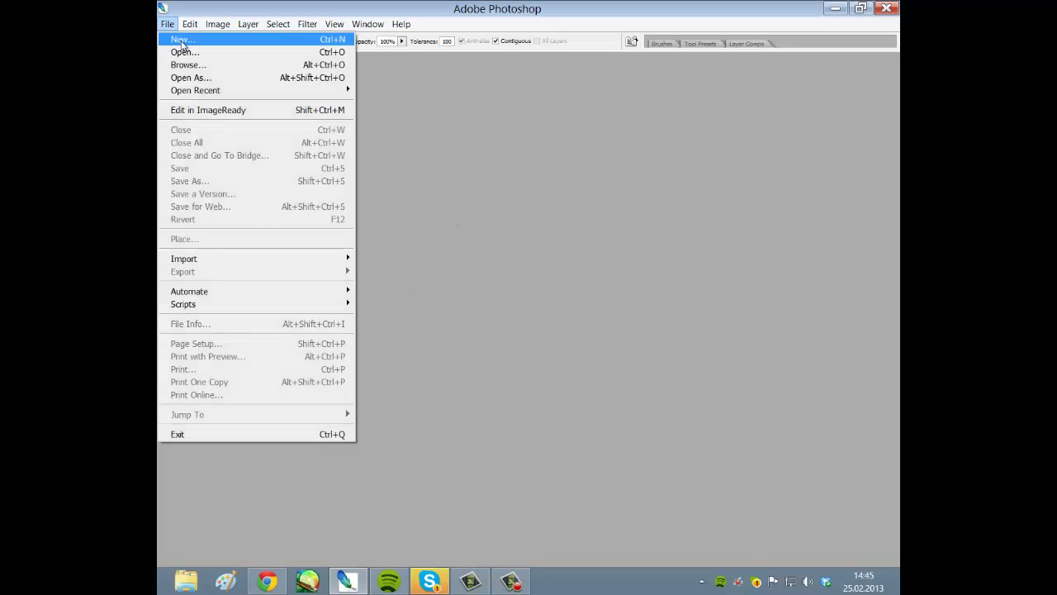
{"action": "left_click", "coordinate": [197, 42]}
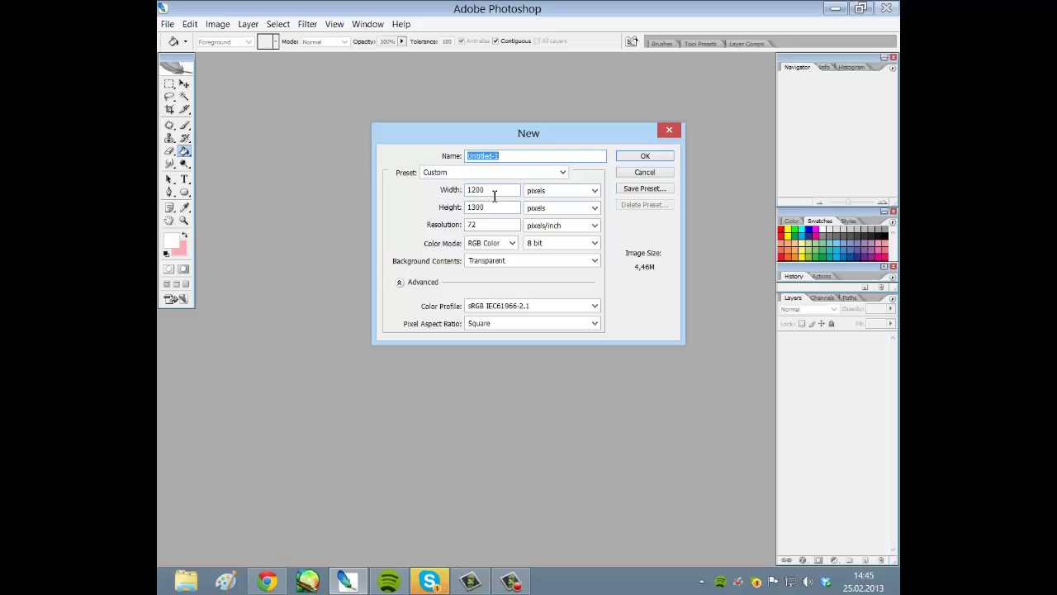
{"action": "left_click", "coordinate": [512, 264]}
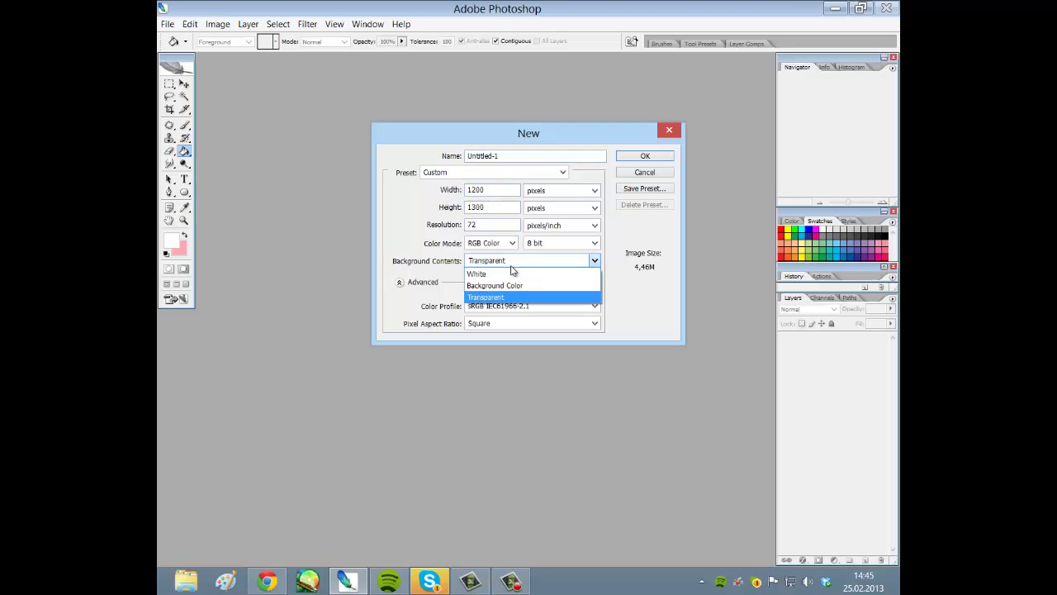
{"action": "left_click", "coordinate": [545, 263]}
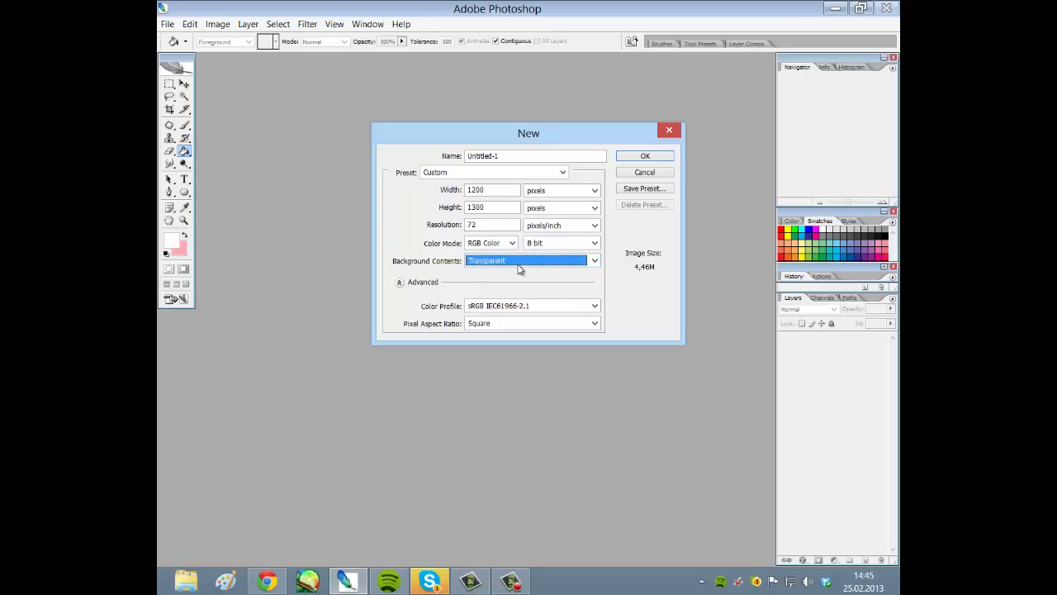
{"action": "left_click", "coordinate": [642, 159]}
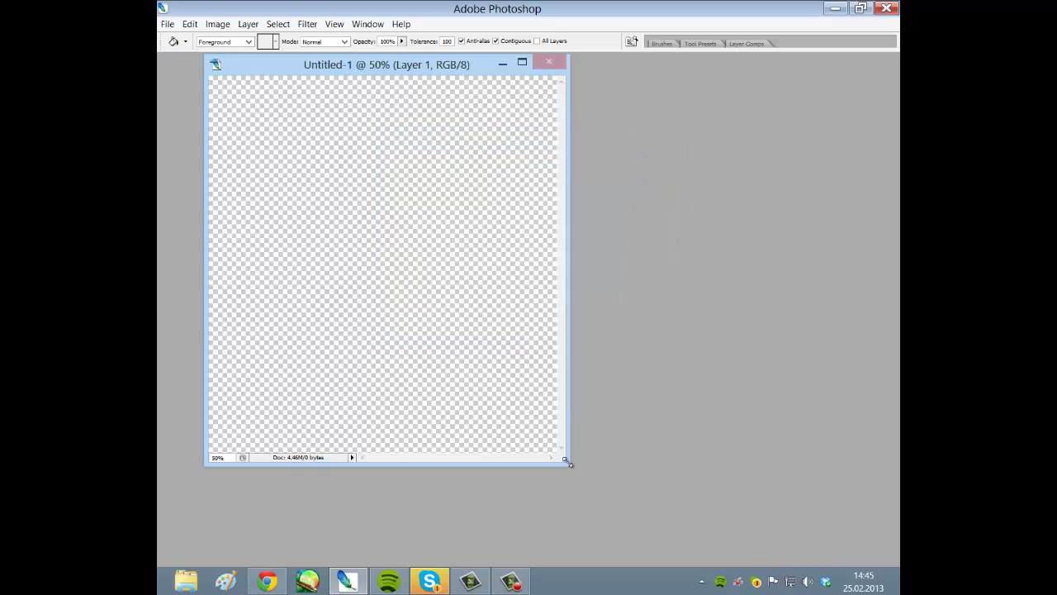
Enlarge the document window, show the palettes again, and fit the window between the toolbox and the palettes
{"action": "left_click_drag", "start_coordinate": [569, 463], "coordinate": [796, 552]}
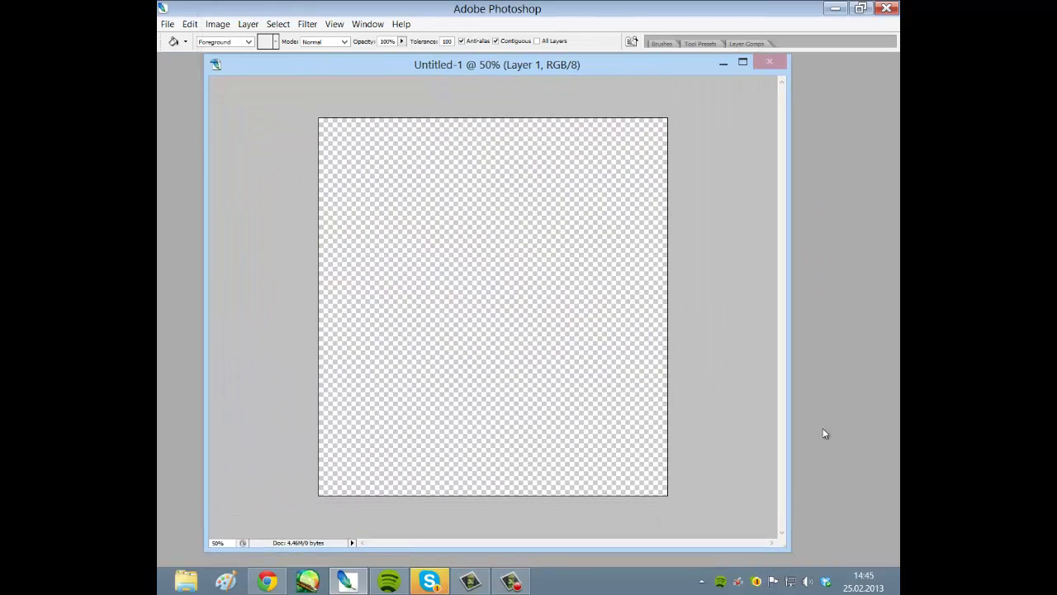
{"action": "key", "text": "Tab"}
{"action": "left_click_drag", "start_coordinate": [598, 71], "coordinate": [589, 71]}
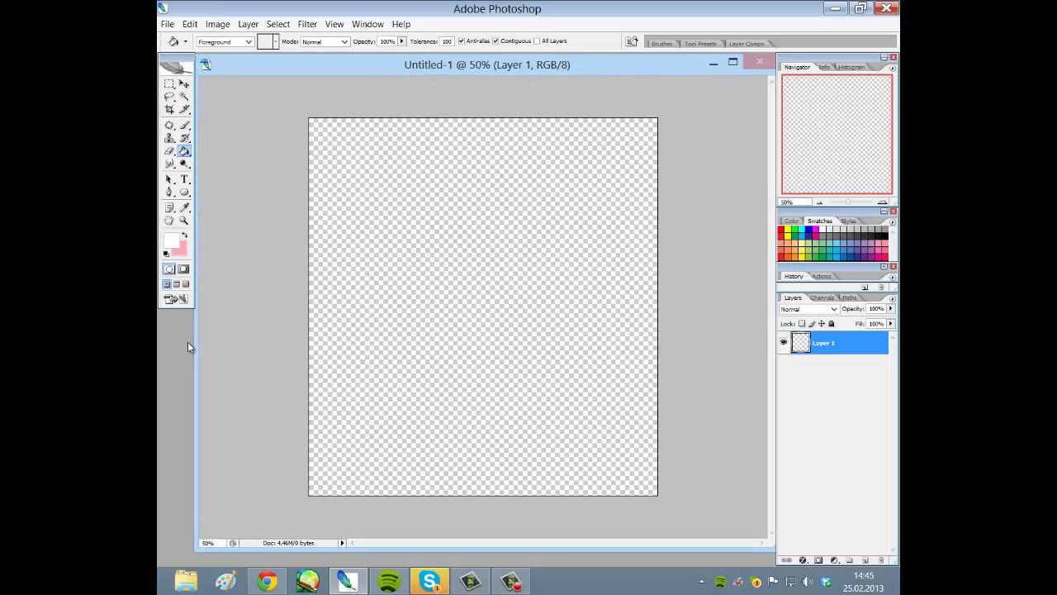
{"action": "left_click_drag", "start_coordinate": [196, 345], "coordinate": [205, 345]}
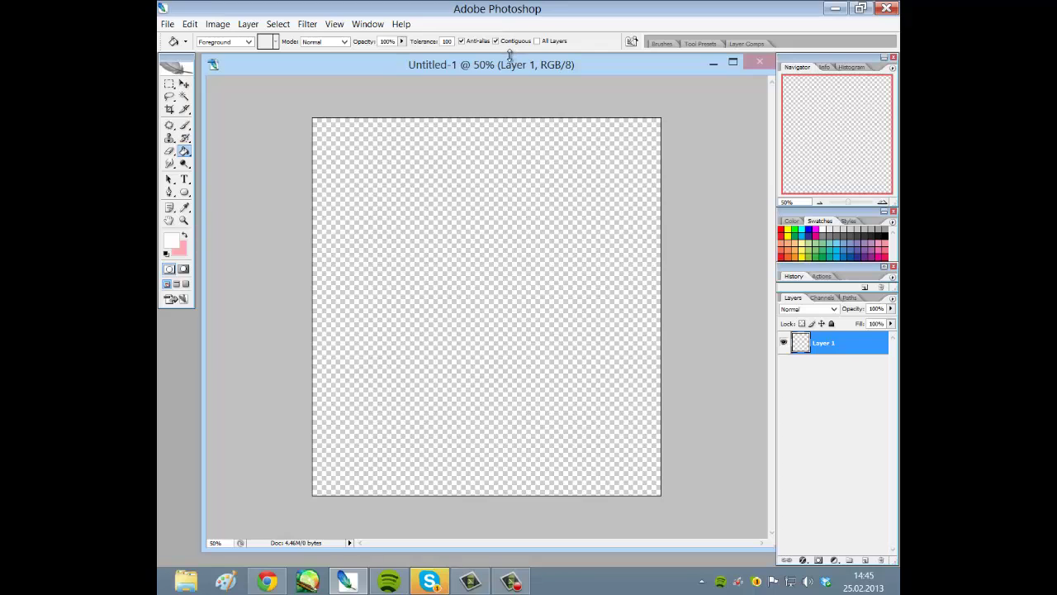
{"action": "left_click_drag", "start_coordinate": [510, 56], "coordinate": [500, 60]}
Look at the document's colour channels, return to the layer list and select Layer 1
{"action": "left_click", "coordinate": [832, 465]}
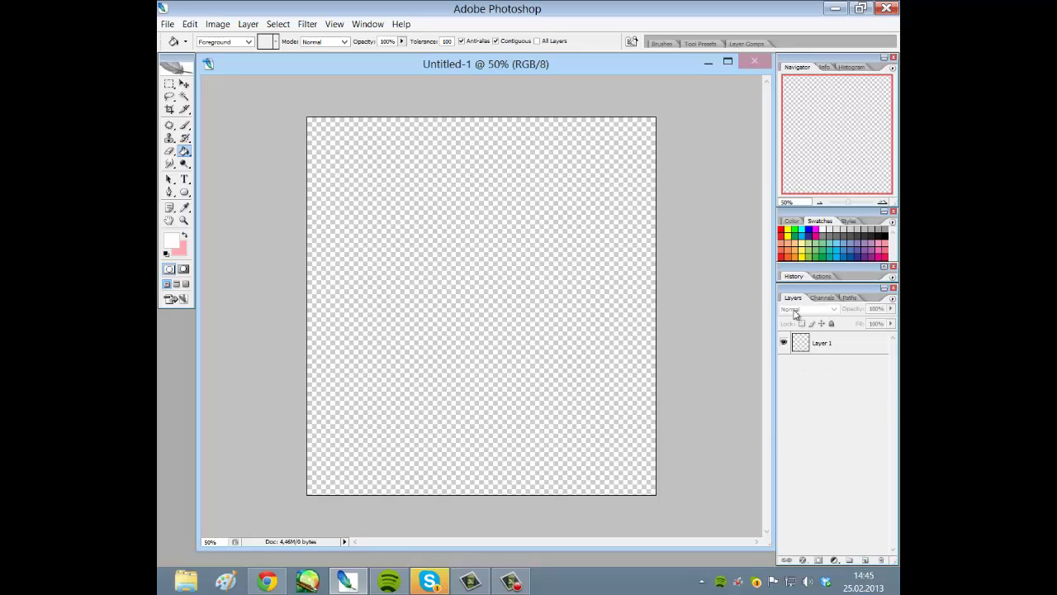
{"action": "left_click", "coordinate": [821, 298]}
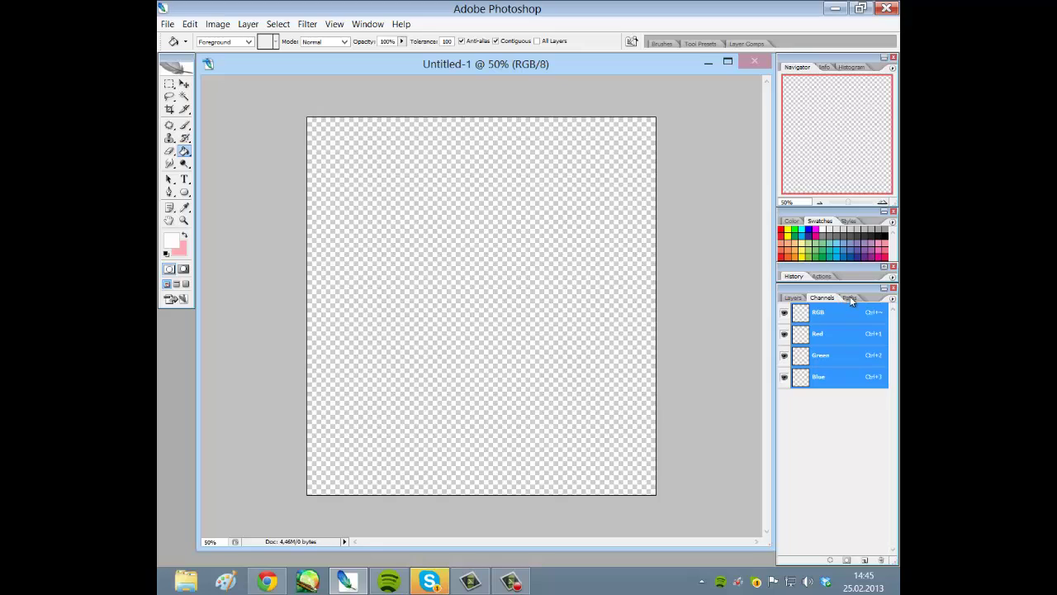
{"action": "left_click", "coordinate": [792, 298]}
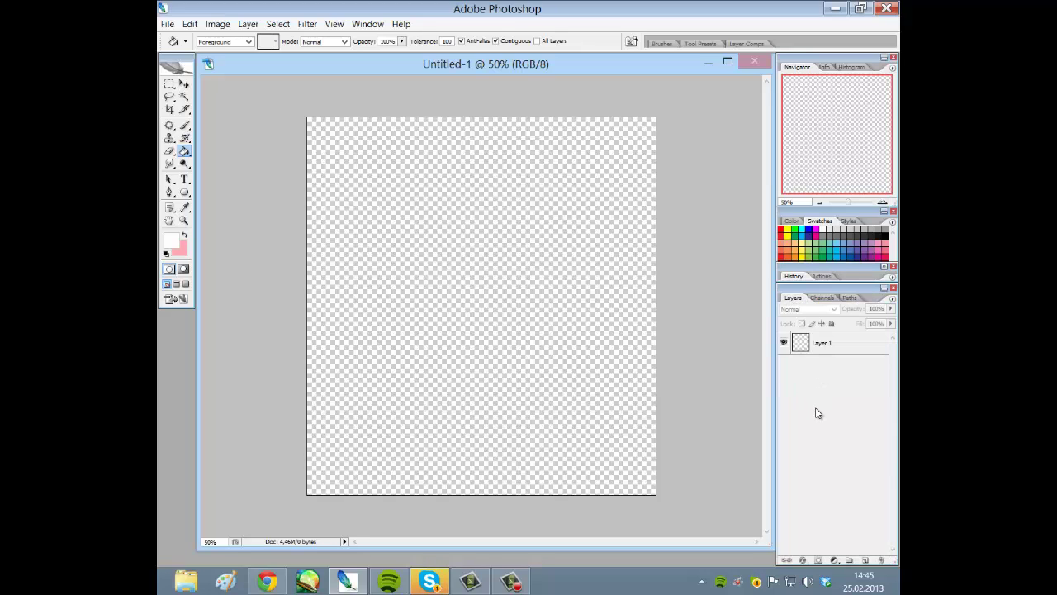
{"action": "left_click", "coordinate": [824, 345]}
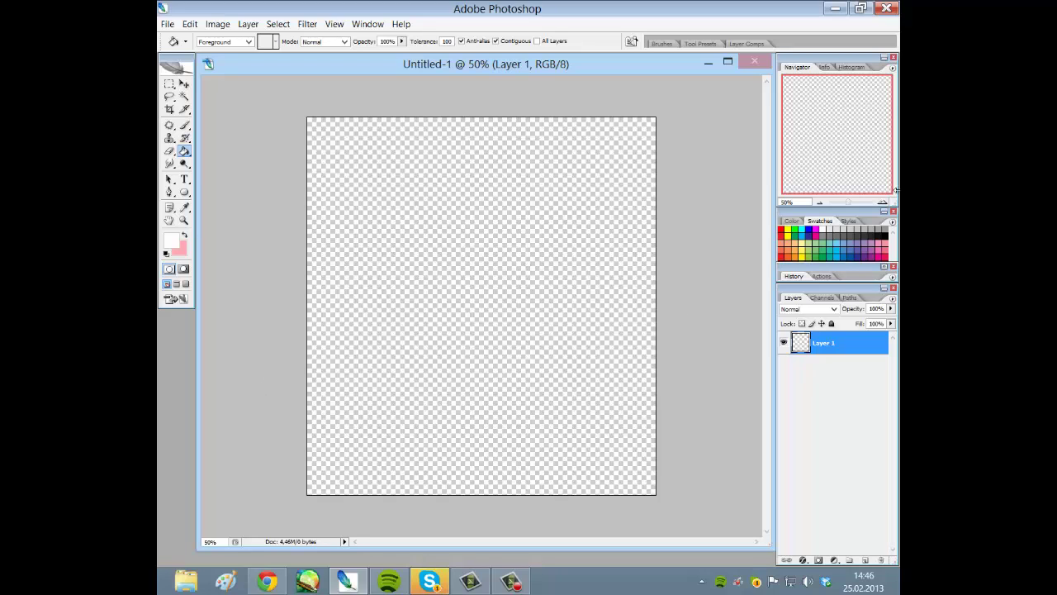
Bring the full Swatches palette into view and look through the Color and Styles palettes before returning to Swatches
{"action": "double_click", "coordinate": [860, 210]}
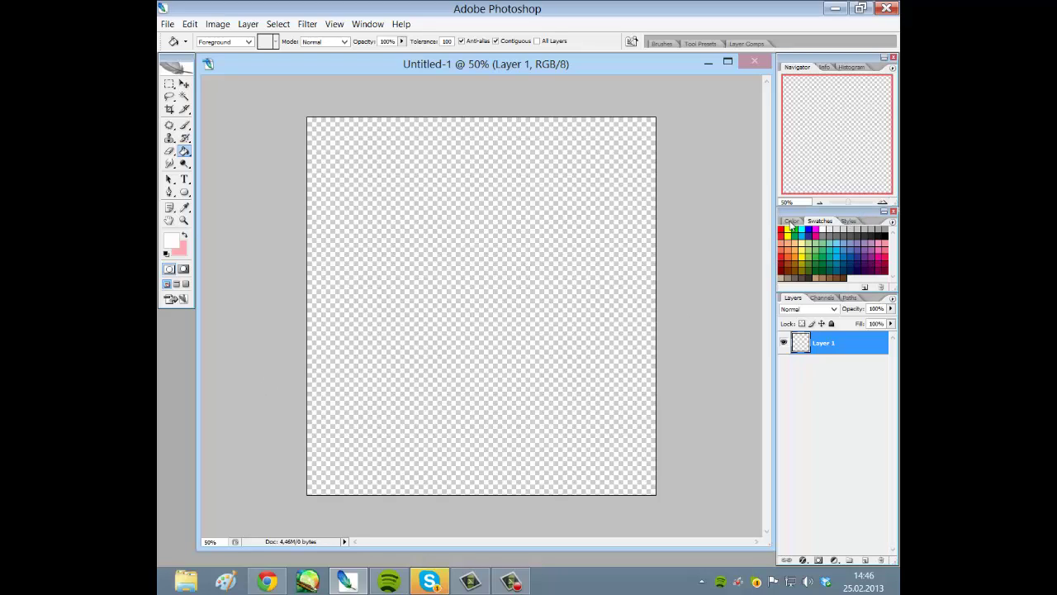
{"action": "left_click", "coordinate": [791, 221]}
{"action": "left_click", "coordinate": [821, 220]}
{"action": "left_click", "coordinate": [848, 220]}
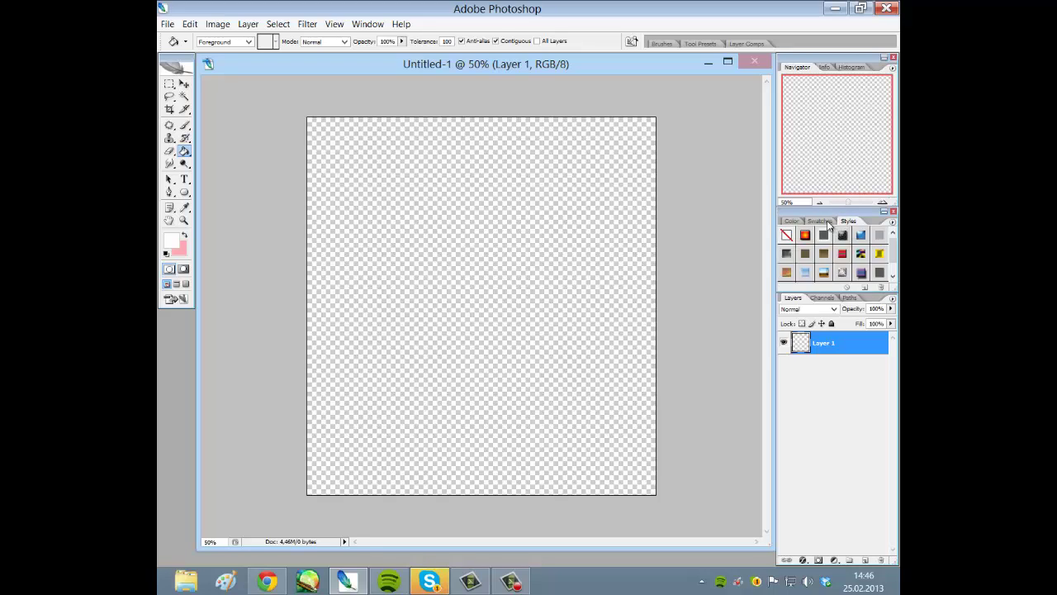
{"action": "left_click", "coordinate": [819, 220]}
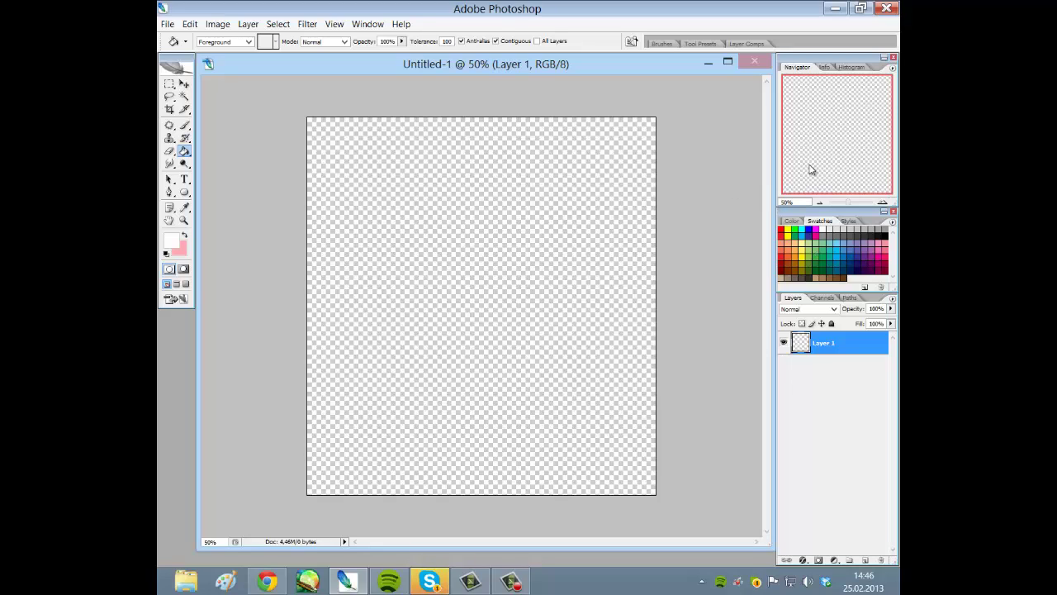
Try zooming and panning the canvas with the Navigator, and look at the Info and Histogram palettes
{"action": "mouse_move", "coordinate": [849, 203]}
{"action": "left_mouse_down"}
{"action": "mouse_move", "coordinate": [860, 202]}
{"action": "mouse_move", "coordinate": [851, 202]}
{"action": "left_mouse_up"}
{"action": "mouse_move", "coordinate": [828, 144]}
{"action": "left_mouse_down"}
{"action": "mouse_move", "coordinate": [791, 123]}
{"action": "mouse_move", "coordinate": [831, 94]}
{"action": "mouse_move", "coordinate": [863, 165]}
{"action": "mouse_move", "coordinate": [795, 166]}
{"action": "mouse_move", "coordinate": [820, 142]}
{"action": "left_mouse_up"}
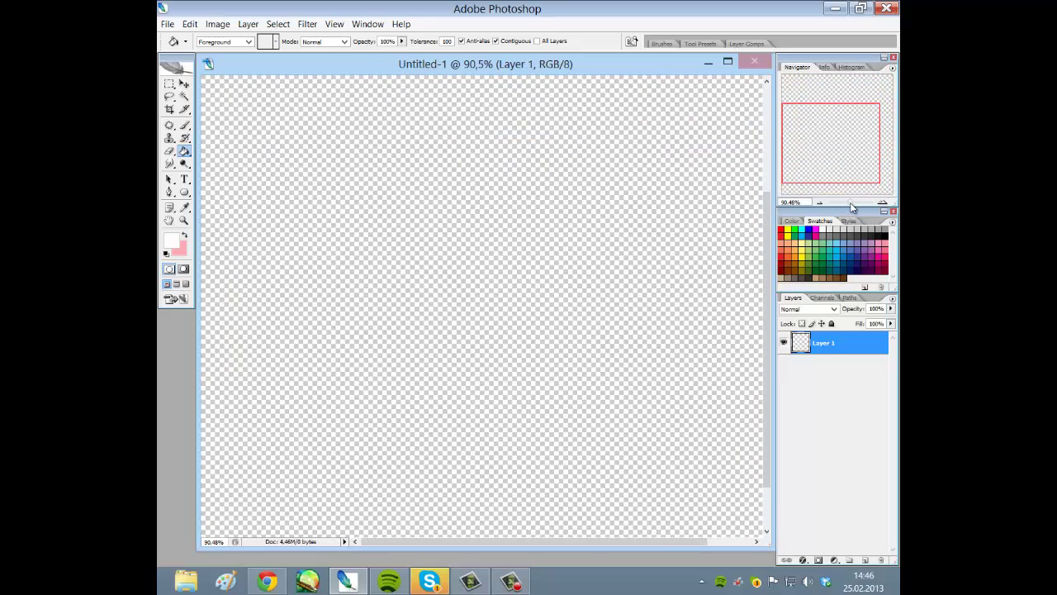
{"action": "left_click_drag", "start_coordinate": [852, 203], "coordinate": [849, 204]}
{"action": "left_click", "coordinate": [825, 69]}
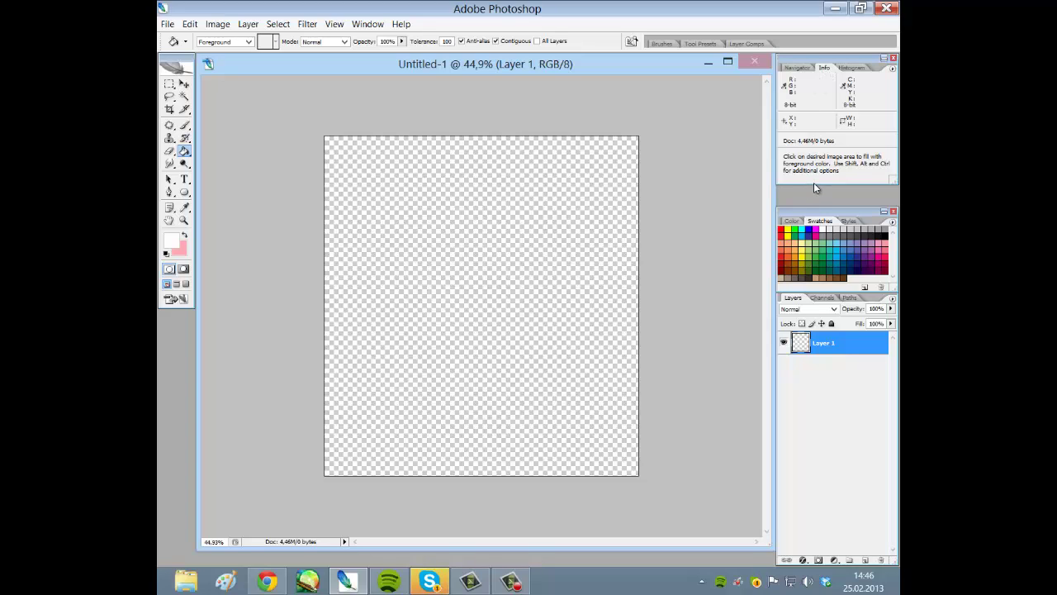
{"action": "left_click", "coordinate": [854, 75]}
{"action": "left_click", "coordinate": [793, 68]}
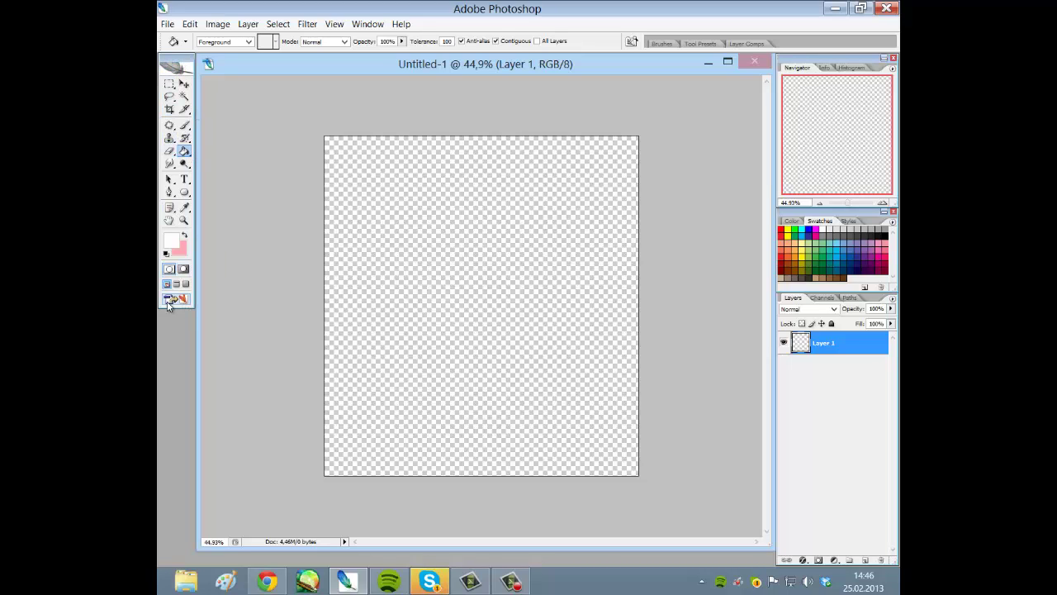
Look through the tool variants grouped with the Brush, History Brush and Paint Bucket tools
{"action": "left_click", "coordinate": [185, 127]}
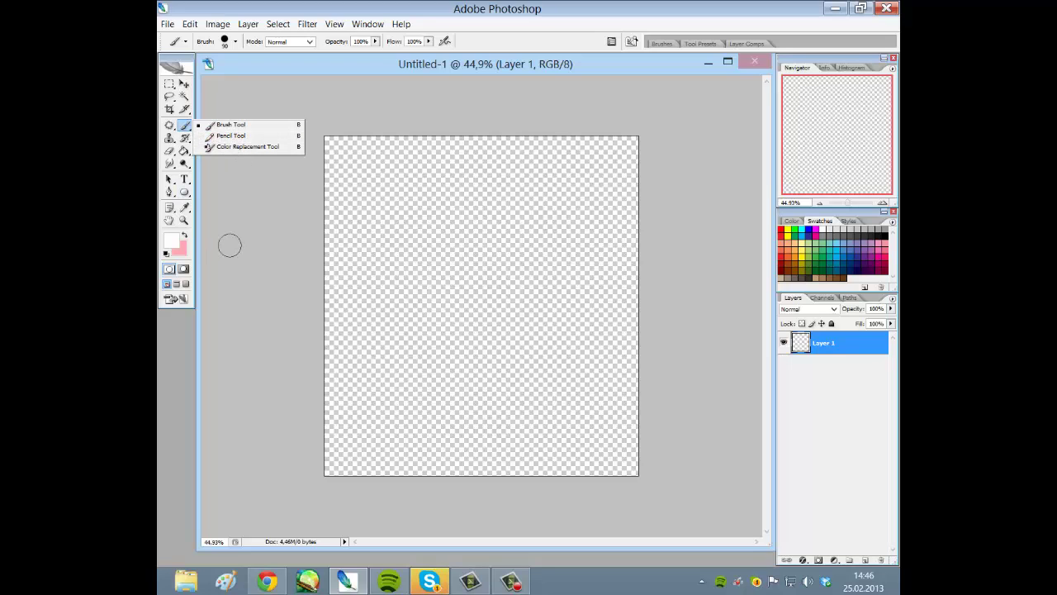
{"action": "key", "text": "Tab"}
{"action": "key", "text": "Tab"}
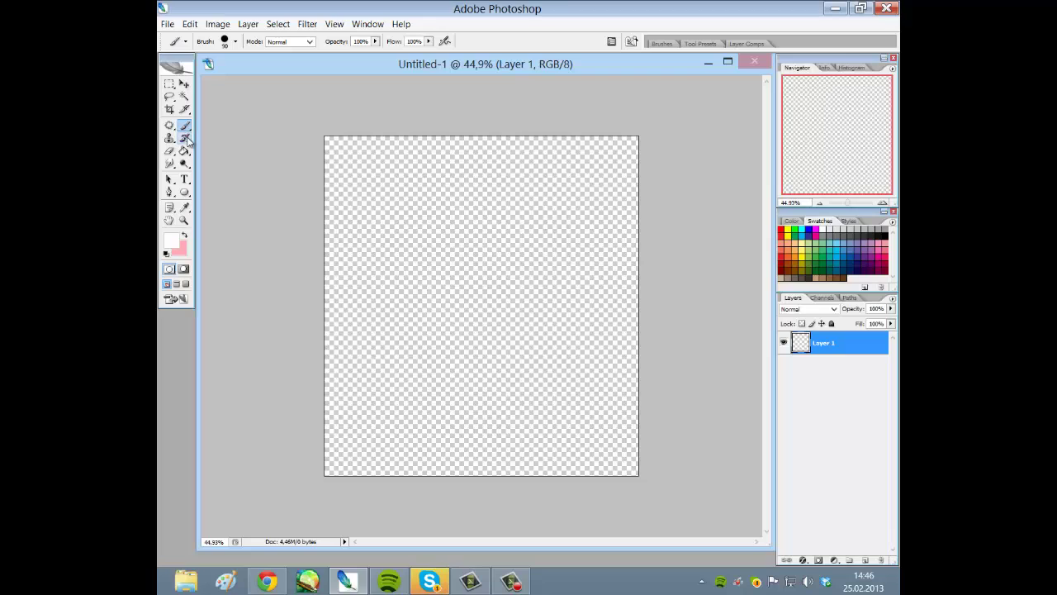
{"action": "left_click", "coordinate": [186, 139]}
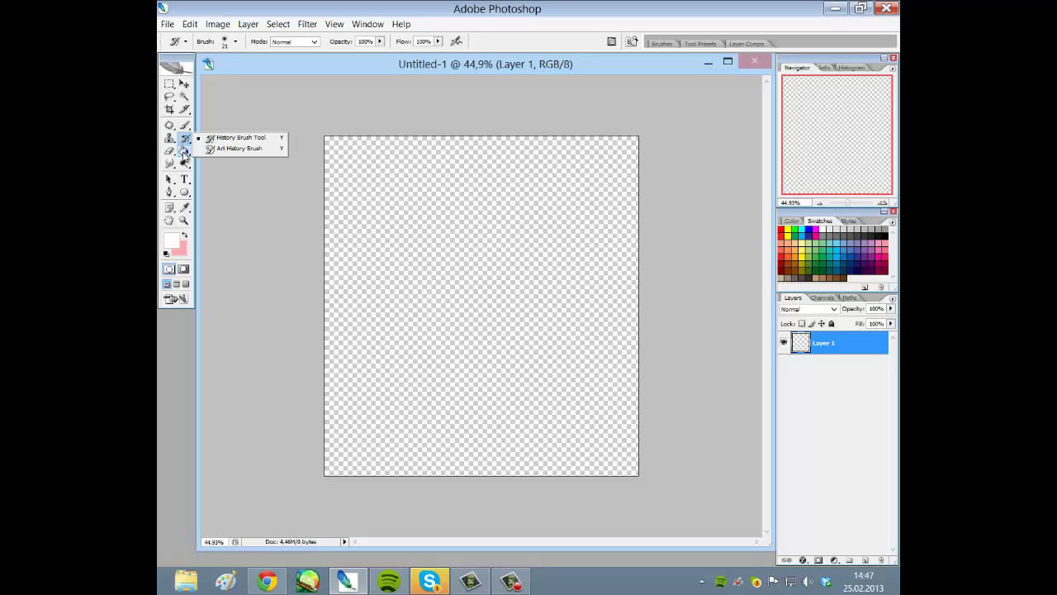
{"action": "key", "text": "Tab"}
{"action": "key", "text": "Tab"}
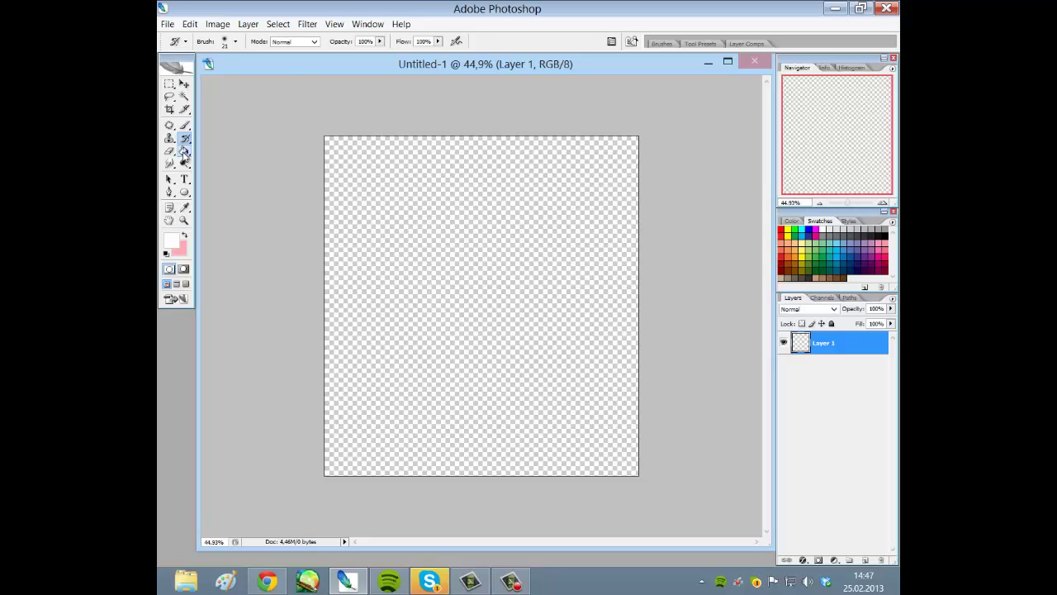
{"action": "left_click", "coordinate": [185, 152]}
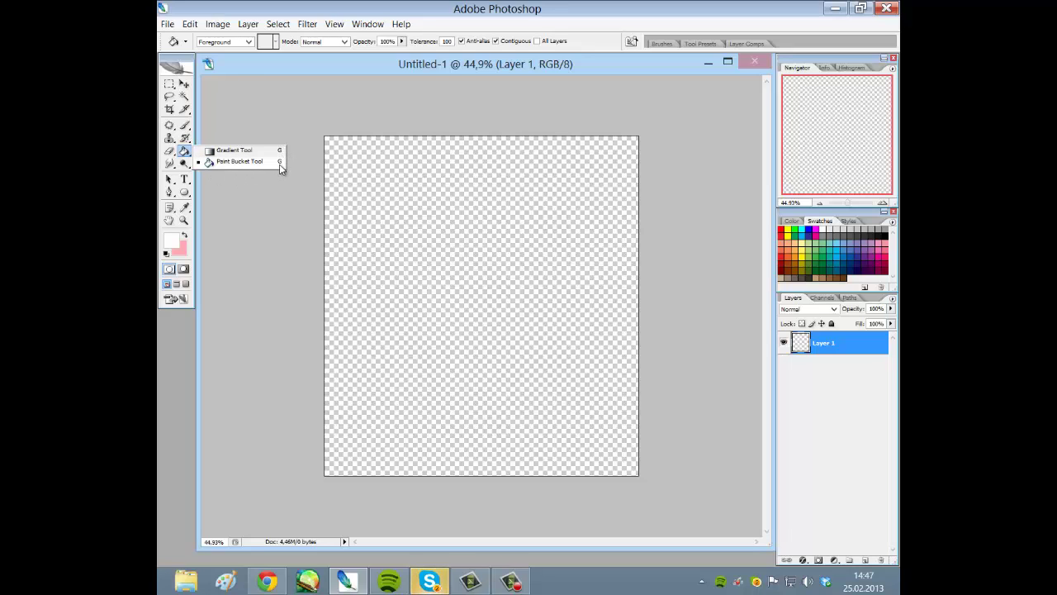
{"action": "left_click", "coordinate": [186, 130]}
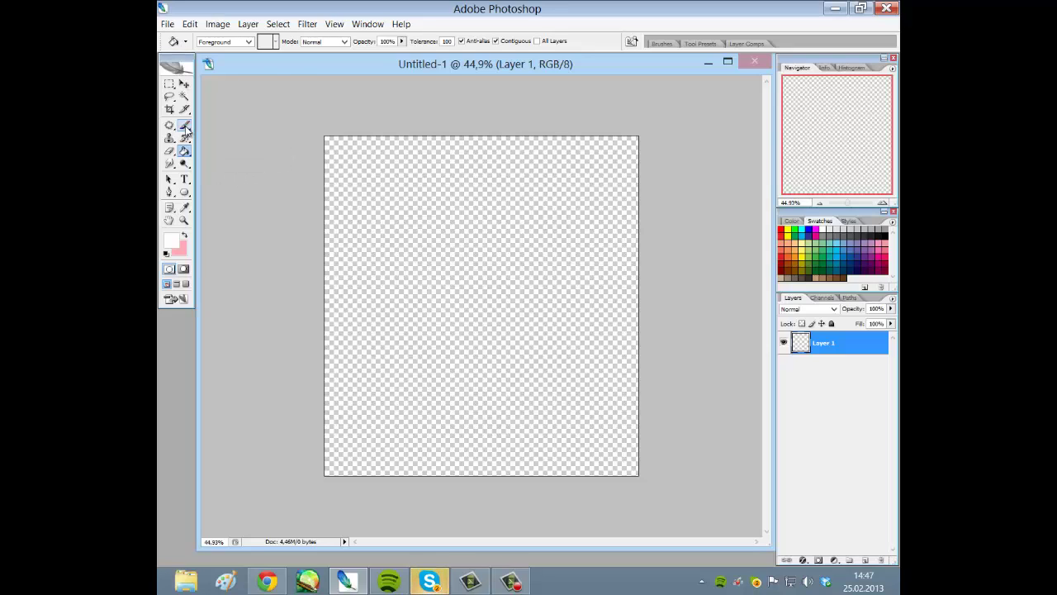
Show the Brush tool variants once more and select the Smudge tool
{"action": "left_click", "coordinate": [186, 130]}
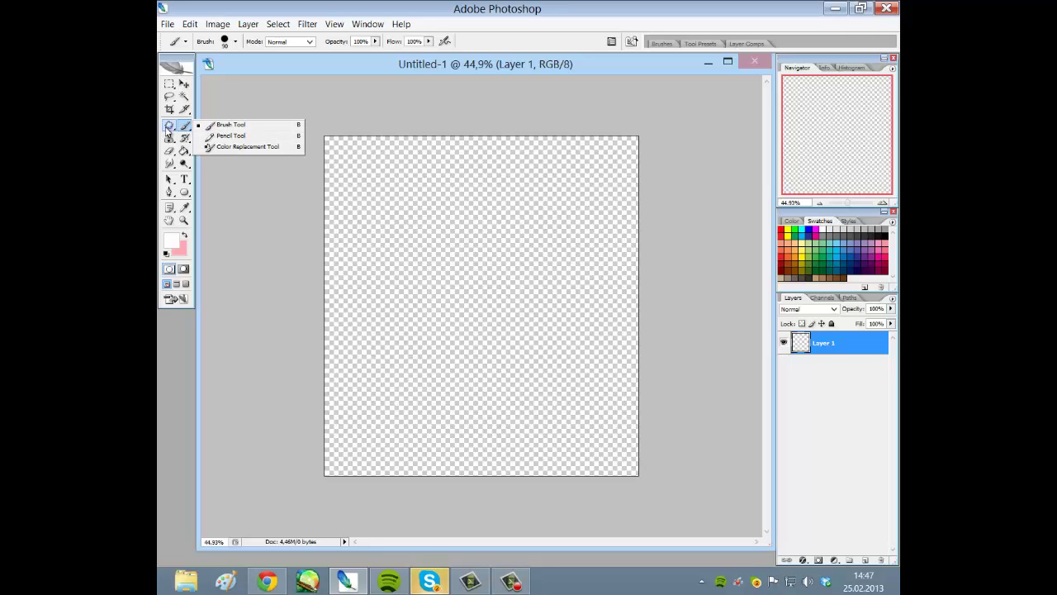
{"action": "left_click", "coordinate": [166, 163]}
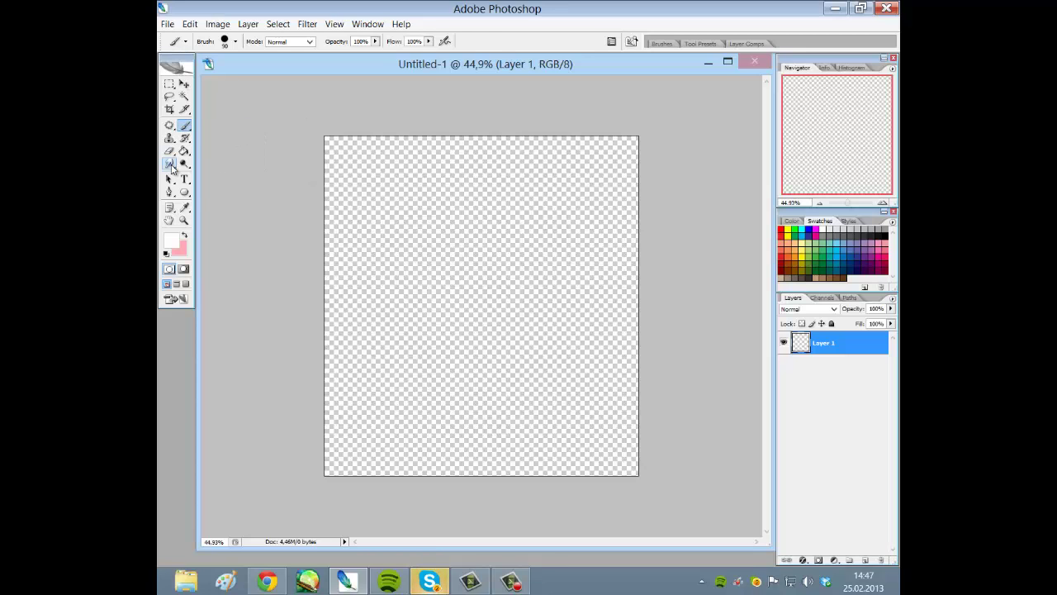
{"action": "left_click", "coordinate": [169, 164]}
{"action": "left_click", "coordinate": [213, 186]}
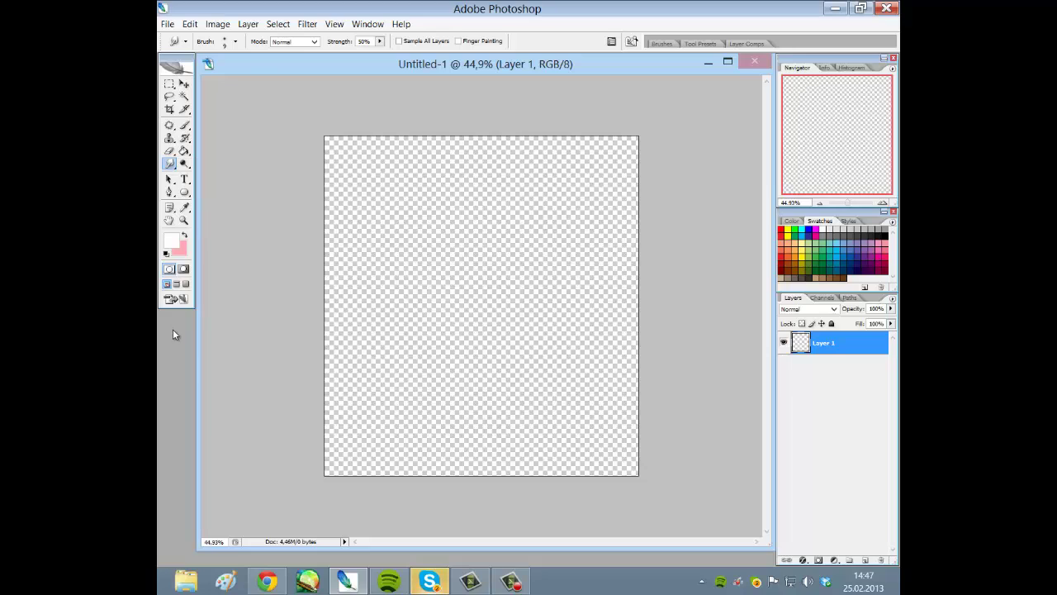
Swap the foreground and background colours and inspect them in the Color Picker, keeping pink ffa8b4 and white
{"action": "left_click", "coordinate": [184, 236]}
{"action": "left_click", "coordinate": [171, 240]}
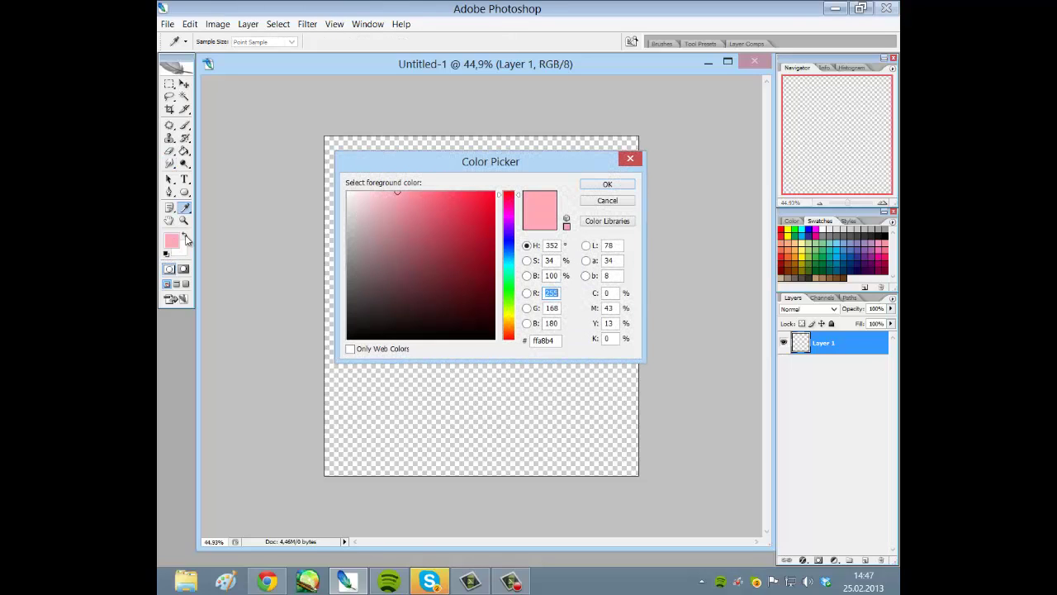
{"action": "left_click", "coordinate": [606, 185]}
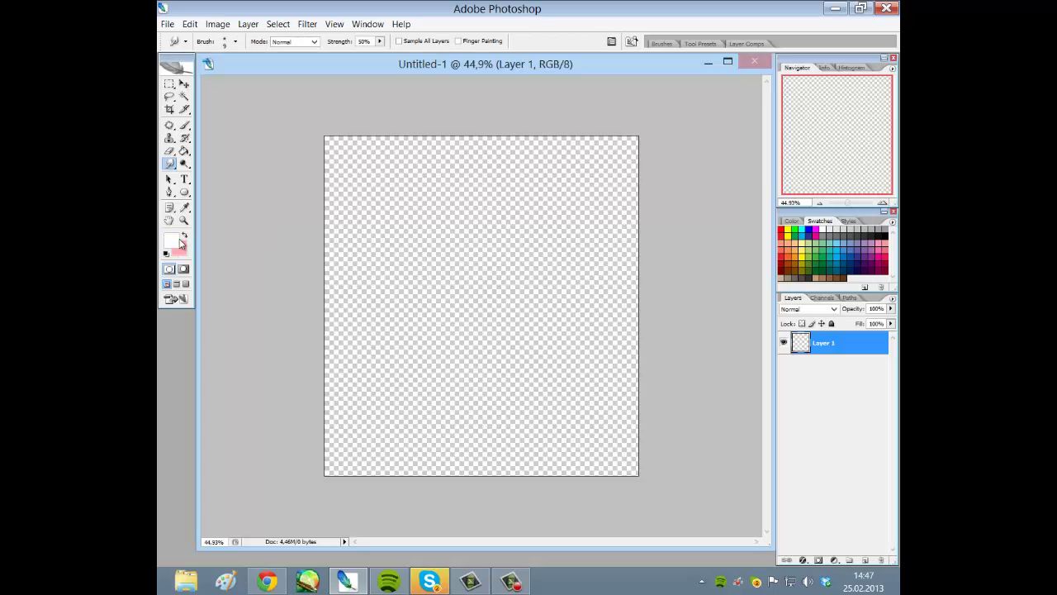
{"action": "left_click", "coordinate": [175, 244]}
{"action": "left_click", "coordinate": [623, 183]}
Swap the foreground and background colours back and forth repeatedly, ending with white as the foreground
{"action": "key", "text": "x"}
{"action": "key", "text": "x"}
{"action": "key", "text": "x"}
{"action": "key", "text": "x"}
{"action": "key", "text": "x"}
{"action": "key", "text": "x"}
{"action": "key", "text": "x"}
{"action": "key", "text": "x"}
{"action": "key", "text": "x"}
{"action": "key", "text": "x"}
Rename Layer 1 to "Background" and fill it with white using the Paint Bucket tool
{"action": "left_click", "coordinate": [184, 151]}
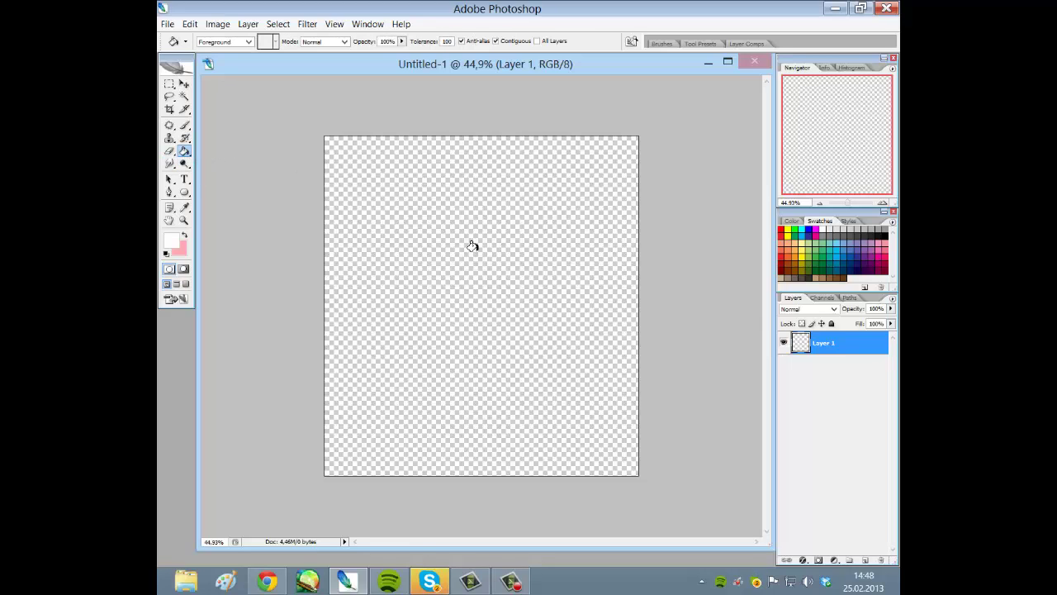
{"action": "left_click", "coordinate": [828, 348]}
{"action": "double_click", "coordinate": [829, 348]}
{"action": "key", "text": "BackSpace"}
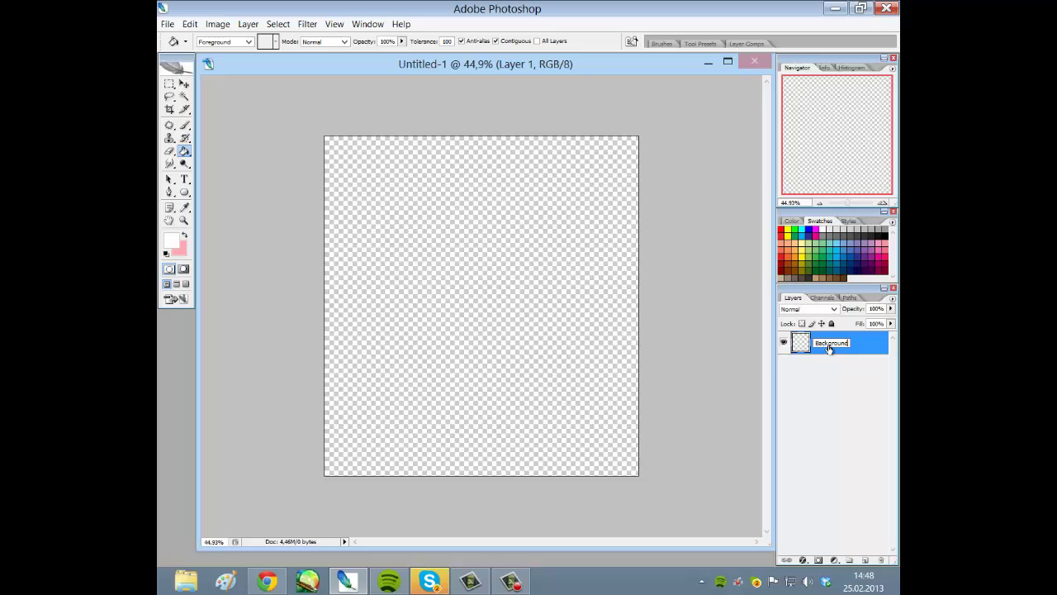
{"action": "key", "text": "Return"}
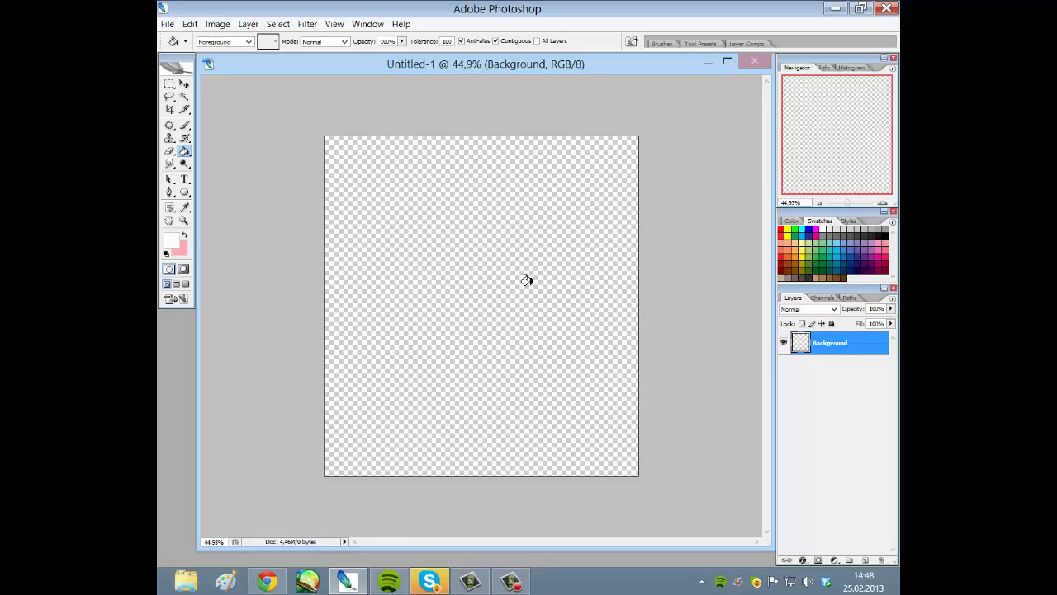
{"action": "left_click", "coordinate": [449, 243]}
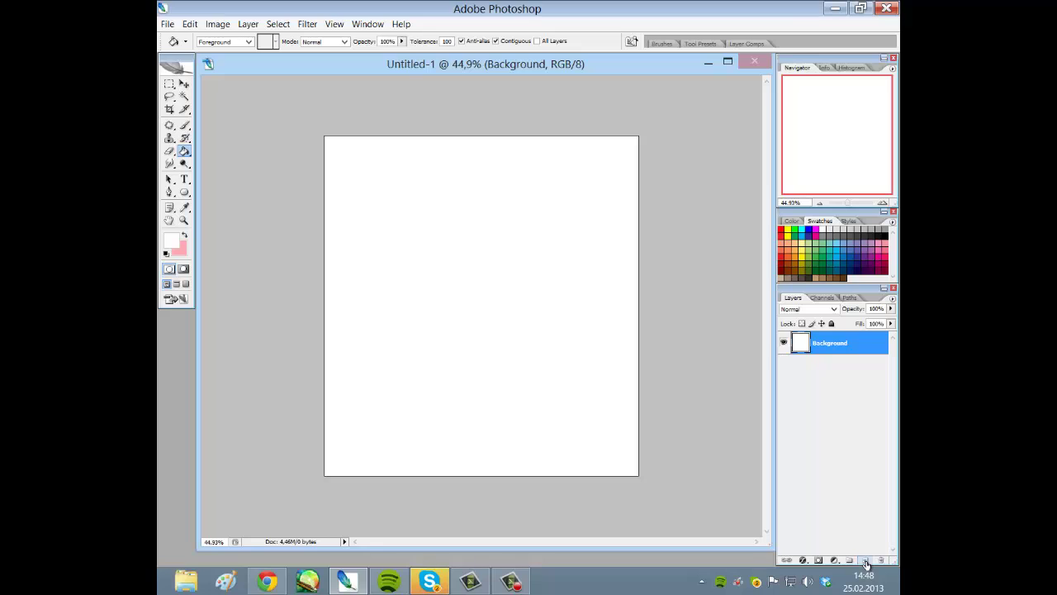
Create a new layer above Background and rename it "test"
{"action": "left_click", "coordinate": [865, 562]}
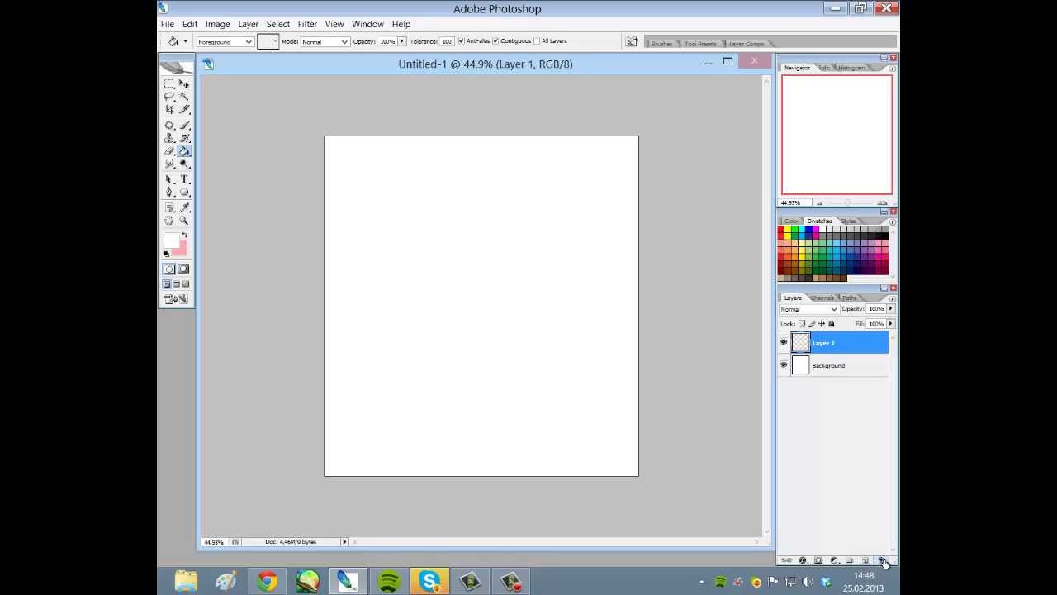
{"action": "double_click", "coordinate": [826, 343]}
{"action": "key", "text": "Return"}
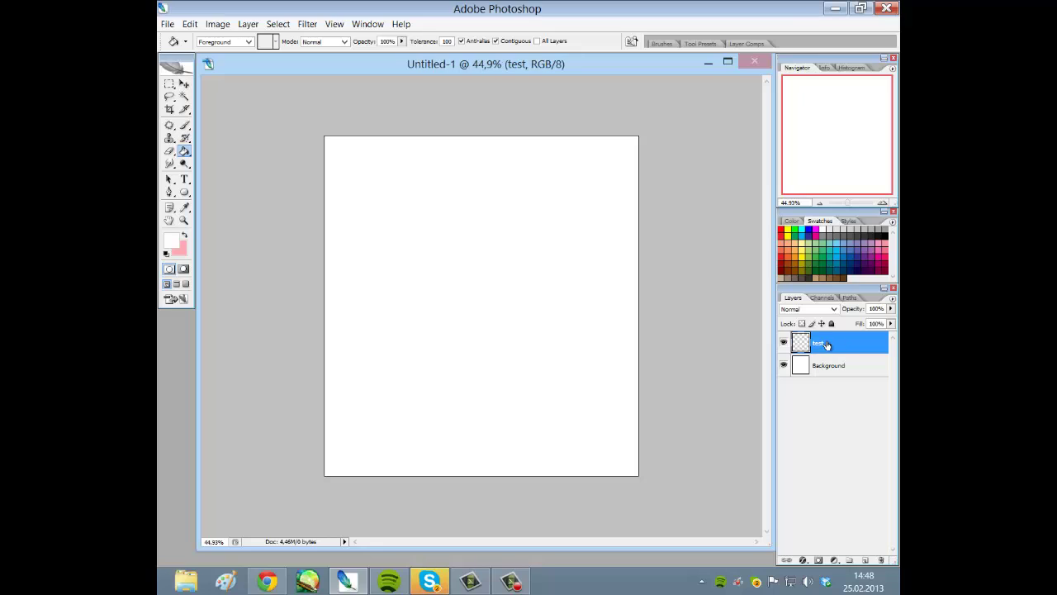
Select the Brush tool and try its hardness down to 0% and back up to 100%
{"action": "left_click", "coordinate": [184, 124]}
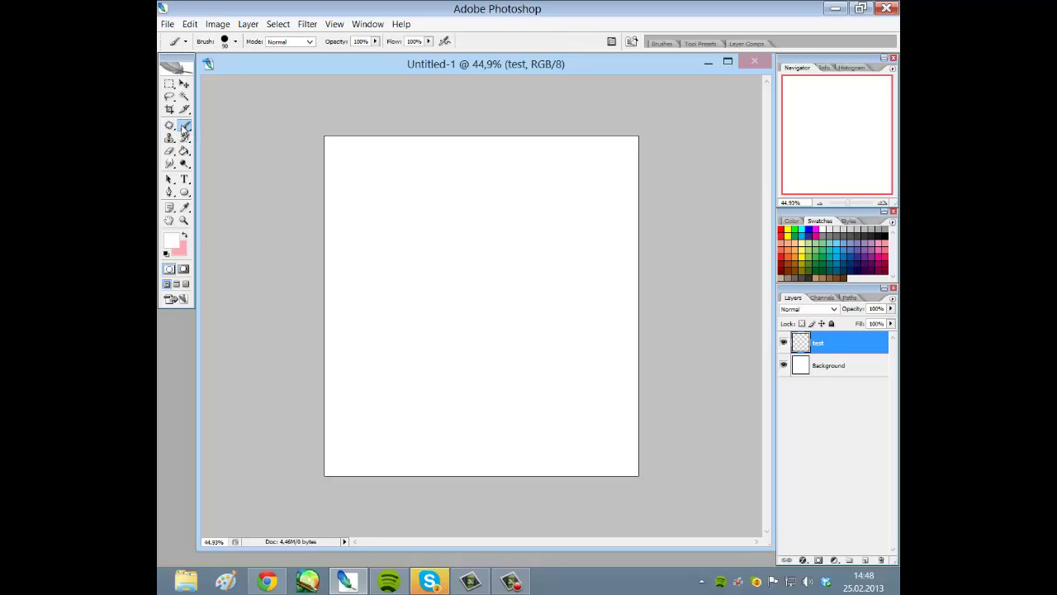
{"action": "left_click", "coordinate": [235, 41]}
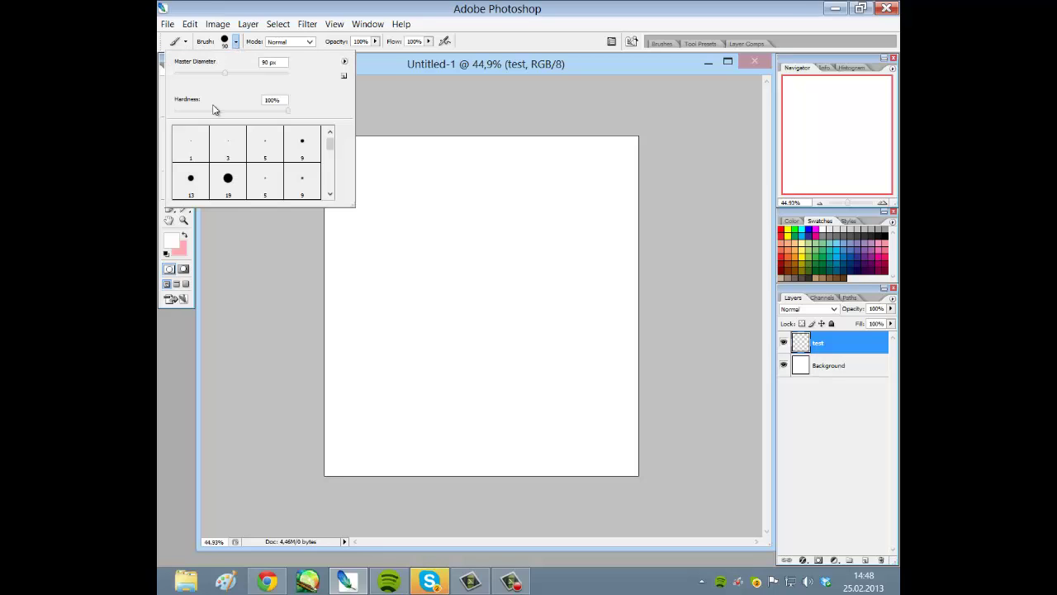
{"action": "mouse_move", "coordinate": [328, 142]}
{"action": "left_mouse_down"}
{"action": "mouse_move", "coordinate": [331, 186]}
{"action": "mouse_move", "coordinate": [331, 137]}
{"action": "left_mouse_up"}
{"action": "left_click_drag", "start_coordinate": [286, 111], "coordinate": [174, 116]}
{"action": "left_click_drag", "start_coordinate": [175, 116], "coordinate": [320, 118]}
Make pink the foreground colour and paint a winding hard-edged stroke on the test layer with the 90 px brush
{"action": "key", "text": "Tab"}
{"action": "left_click_drag", "start_coordinate": [481, 297], "coordinate": [465, 322]}
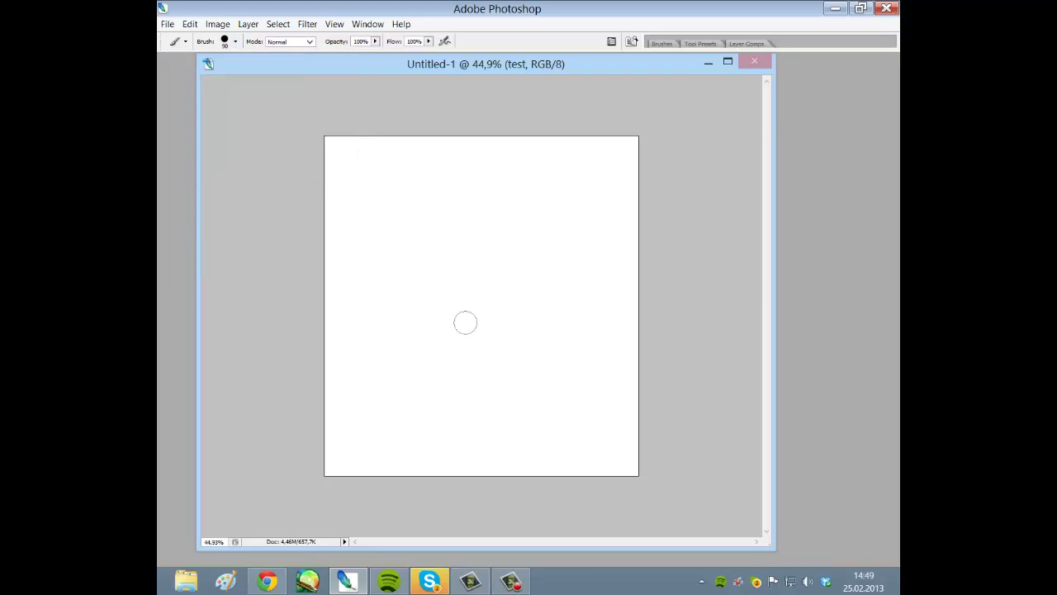
{"action": "key", "text": "Tab"}
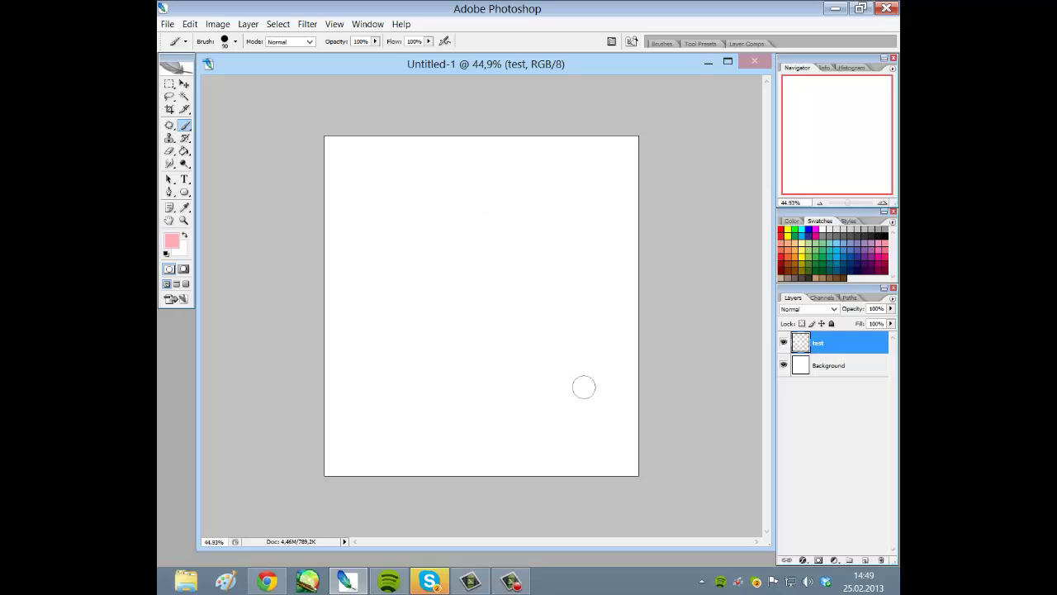
{"action": "mouse_move", "coordinate": [383, 192]}
{"action": "left_mouse_down"}
{"action": "mouse_move", "coordinate": [361, 217]}
{"action": "mouse_move", "coordinate": [540, 350]}
{"action": "mouse_move", "coordinate": [503, 272]}
{"action": "left_mouse_up"}
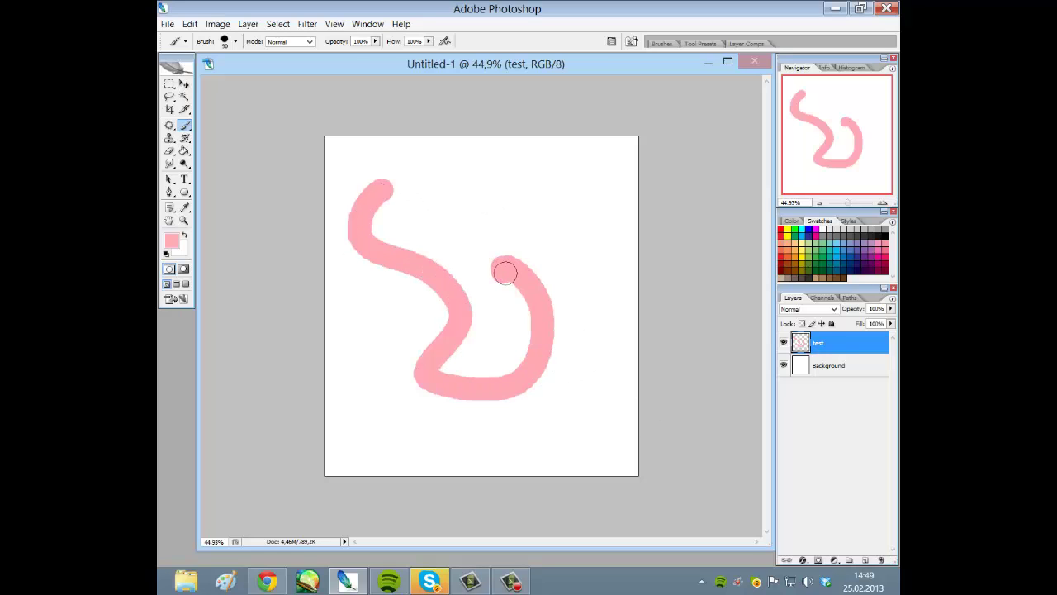
Set the brush hardness to 0% and paint a soft zigzag stroke near the upper right corner of the canvas
{"action": "left_click", "coordinate": [236, 42]}
{"action": "left_click_drag", "start_coordinate": [219, 113], "coordinate": [180, 114]}
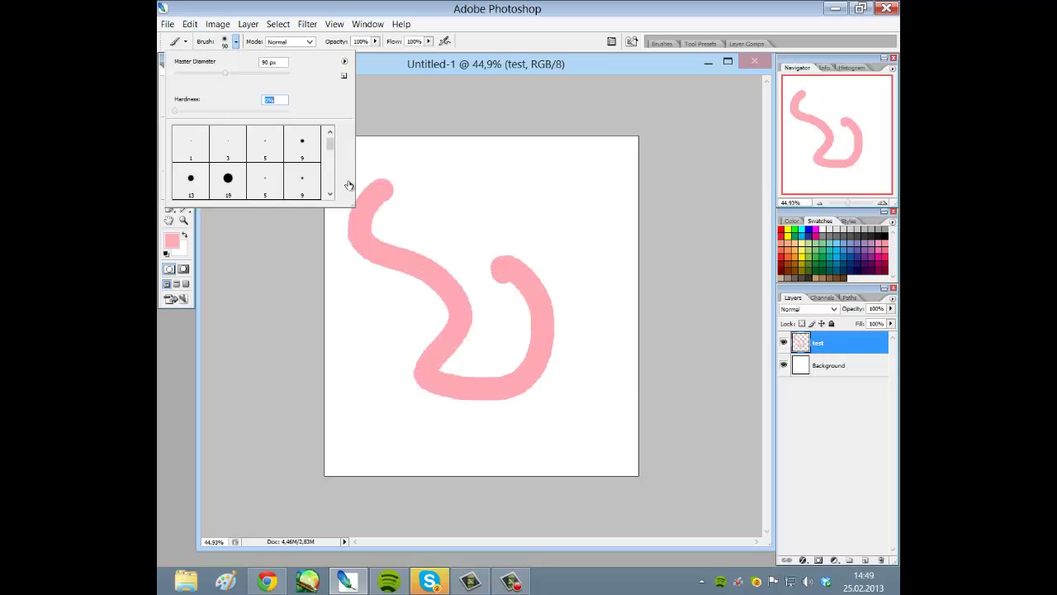
{"action": "key", "text": "Tab"}
{"action": "mouse_move", "coordinate": [477, 158]}
{"action": "left_mouse_down"}
{"action": "mouse_move", "coordinate": [492, 190]}
{"action": "mouse_move", "coordinate": [561, 245]}
{"action": "mouse_move", "coordinate": [587, 313]}
{"action": "mouse_move", "coordinate": [628, 333]}
{"action": "left_mouse_up"}
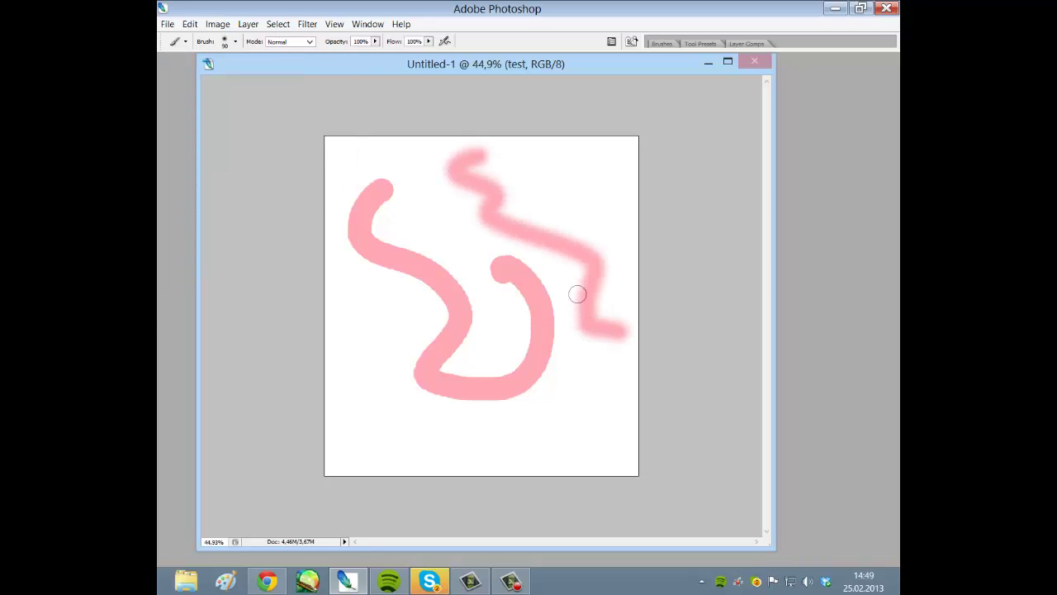
{"action": "key", "text": "Tab"}
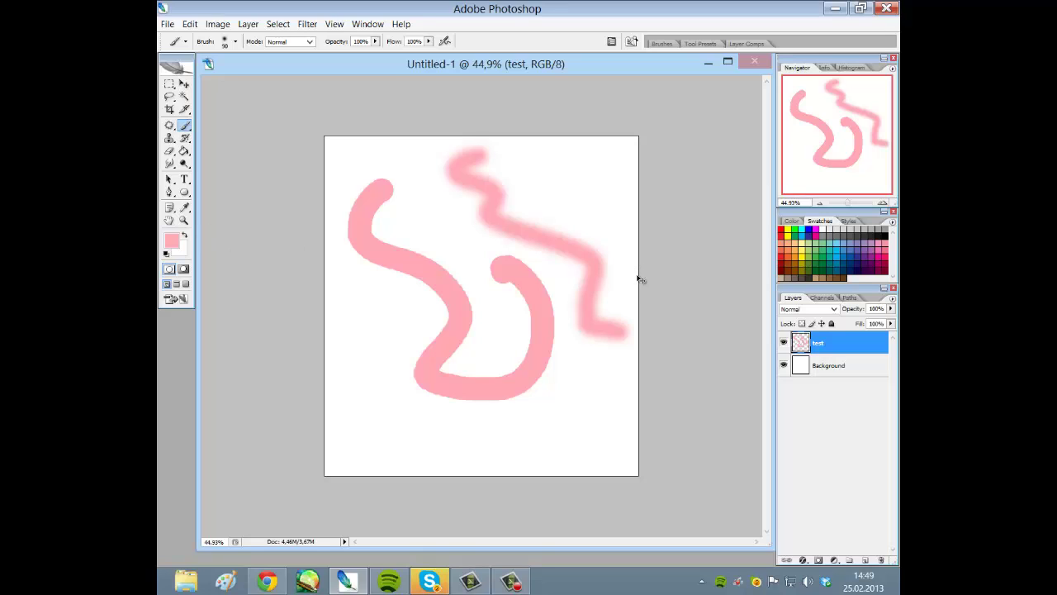
Demonstrate stepping backward and forward through the history, ending with both pink strokes undone
{"action": "key", "text": "ctrl+z"}
{"action": "key", "text": "ctrl+z"}
{"action": "key", "text": "ctrl+alt+z"}
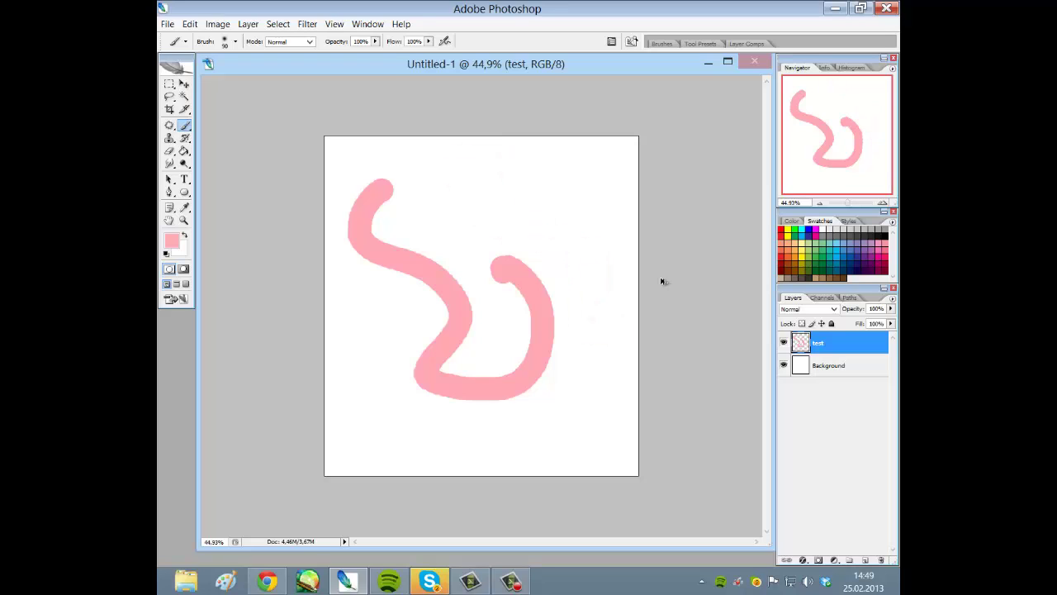
{"action": "key", "text": "ctrl+alt+z"}
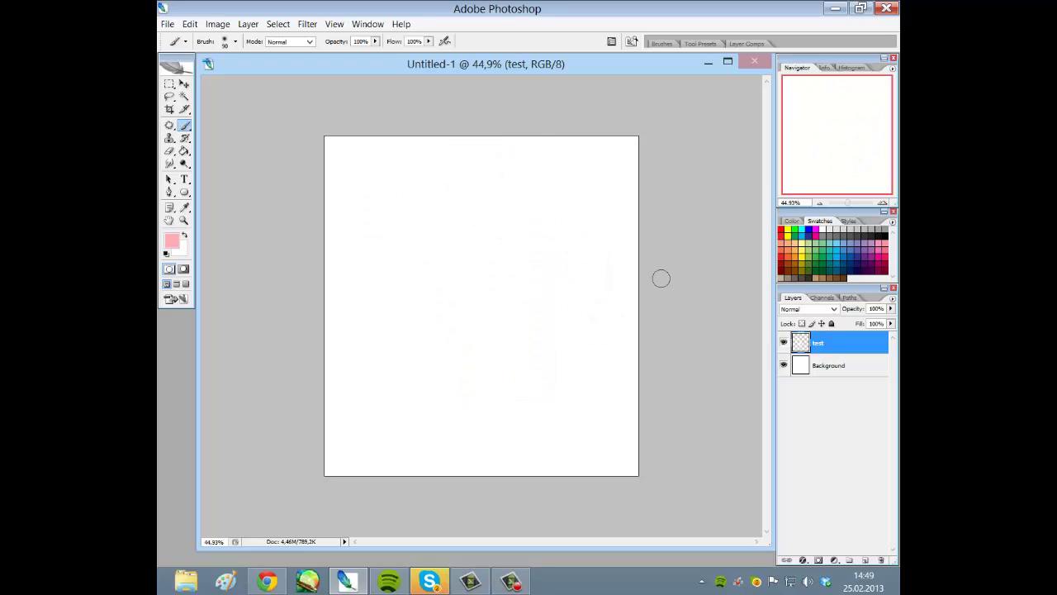
{"action": "key", "text": "ctrl+shift+z"}
{"action": "key", "text": "ctrl+shift+z"}
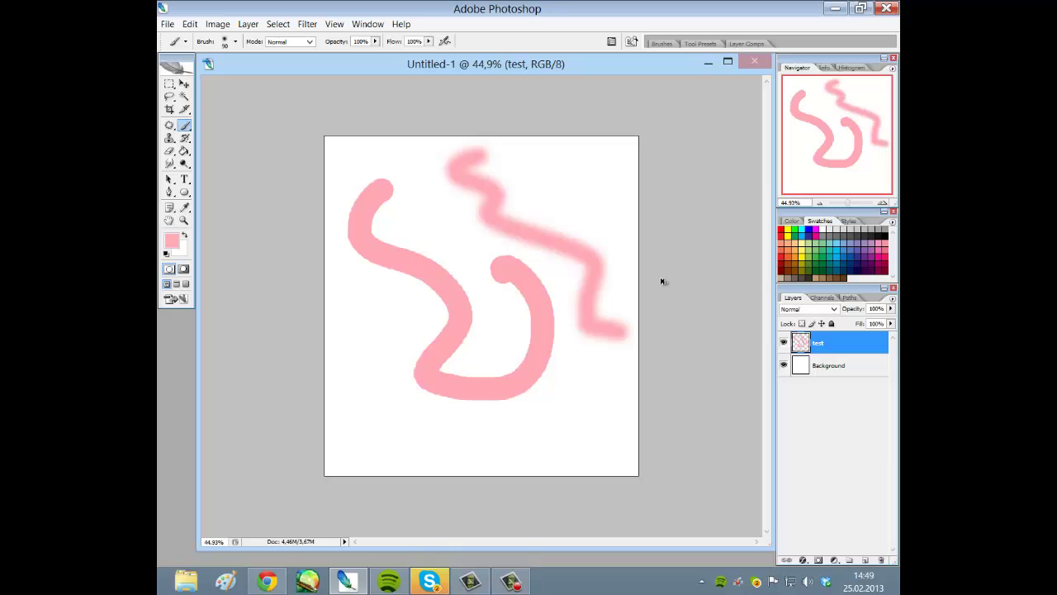
{"action": "key", "text": "ctrl+alt+z"}
{"action": "key", "text": "ctrl+alt+z"}
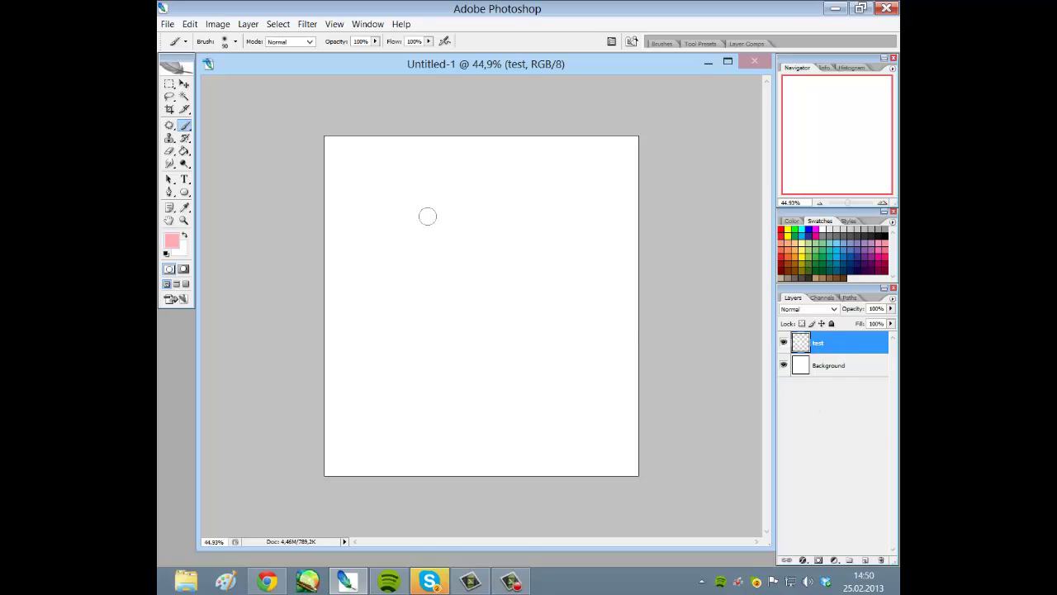
{"action": "key", "text": "Tab"}
{"action": "mouse_move", "coordinate": [367, 188]}
{"action": "left_mouse_down"}
{"action": "mouse_move", "coordinate": [446, 245]}
{"action": "mouse_move", "coordinate": [435, 212]}
{"action": "left_mouse_up"}
{"action": "key", "text": "ctrl+z"}
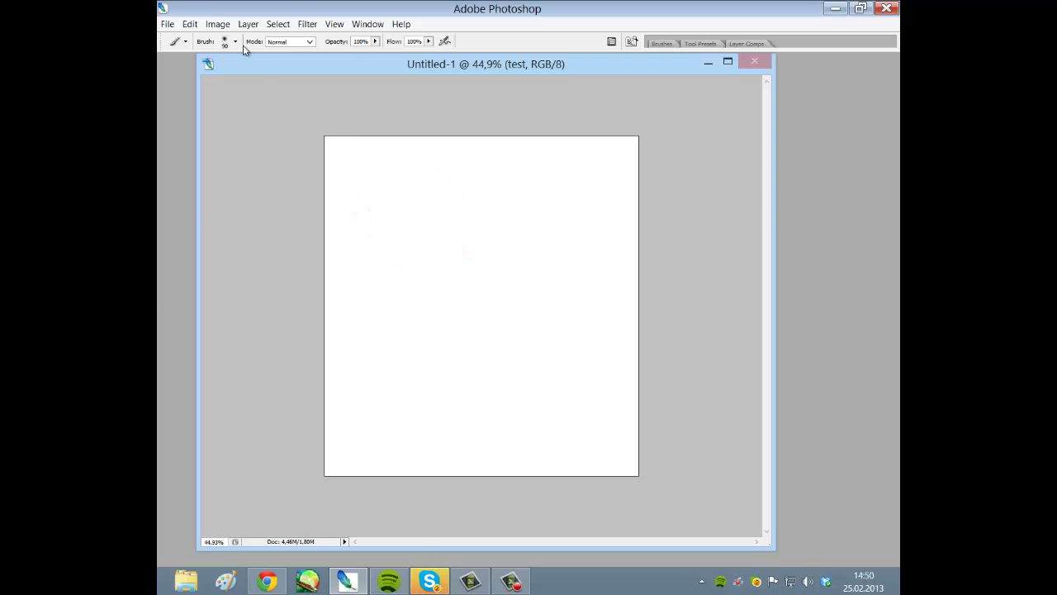
Set the brush hardness to 100%, try larger and smaller master diameters, and settle on 73 px
{"action": "key", "text": "Tab"}
{"action": "left_click", "coordinate": [236, 41]}
{"action": "left_click_drag", "start_coordinate": [191, 115], "coordinate": [366, 113]}
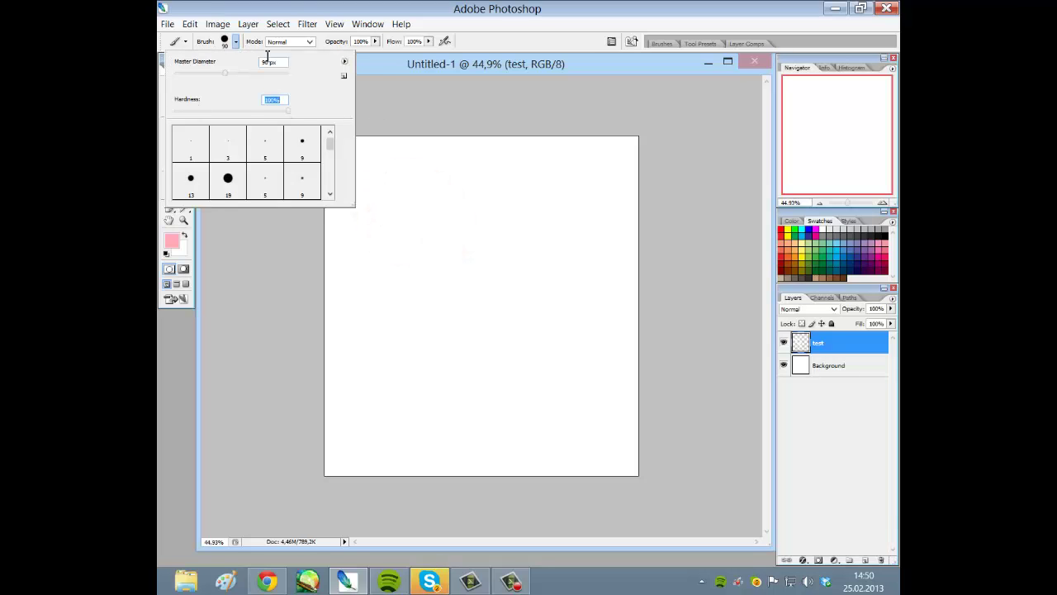
{"action": "mouse_move", "coordinate": [224, 76]}
{"action": "left_mouse_down"}
{"action": "mouse_move", "coordinate": [174, 78]}
{"action": "mouse_move", "coordinate": [302, 78]}
{"action": "left_mouse_up"}
{"action": "left_click_drag", "start_coordinate": [184, 77], "coordinate": [166, 79]}
{"action": "left_click_drag", "start_coordinate": [190, 76], "coordinate": [217, 77]}
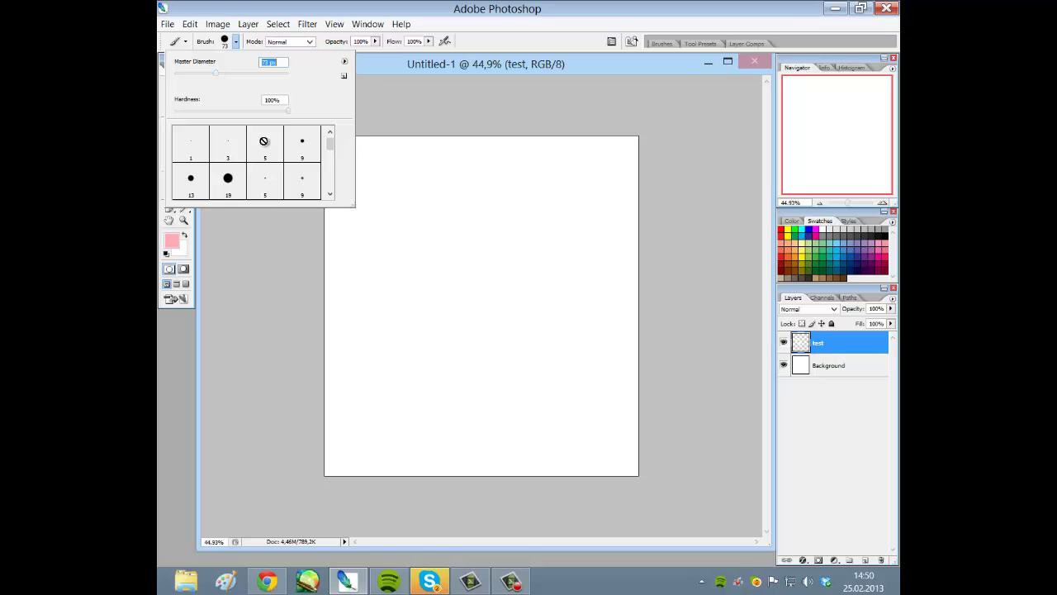
Paint a few trial loops on the test layer with the 73 px brush and undo all of them
{"action": "left_click", "coordinate": [400, 207]}
{"action": "key", "text": "Tab"}
{"action": "key", "text": "ctrl+z"}
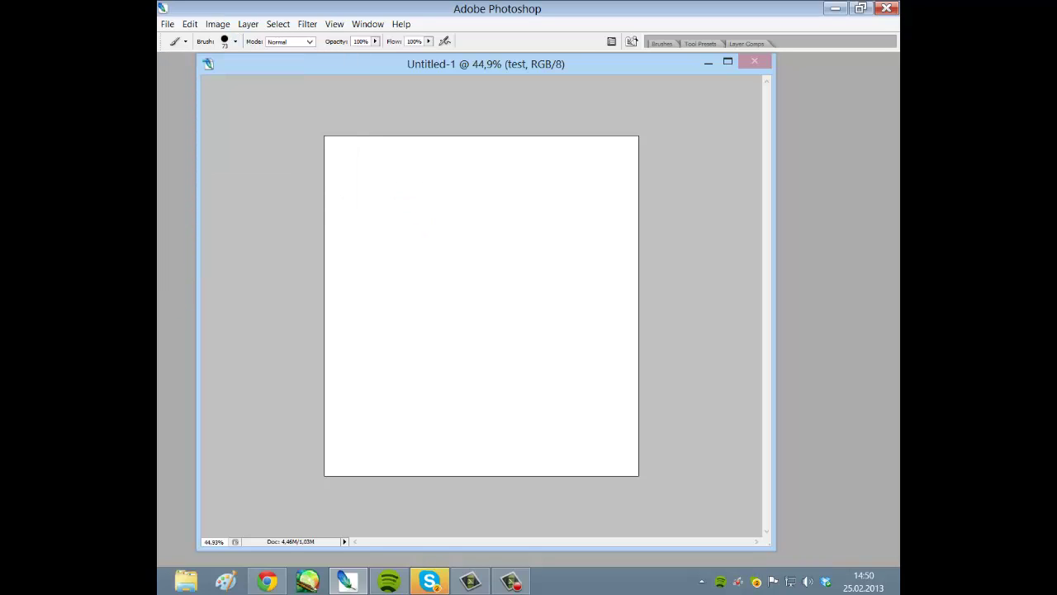
{"action": "key", "text": "ctrl+z"}
{"action": "left_click_drag", "start_coordinate": [399, 206], "coordinate": [404, 198]}
{"action": "mouse_move", "coordinate": [495, 190]}
{"action": "left_mouse_down"}
{"action": "mouse_move", "coordinate": [506, 213]}
{"action": "mouse_move", "coordinate": [470, 175]}
{"action": "left_mouse_up"}
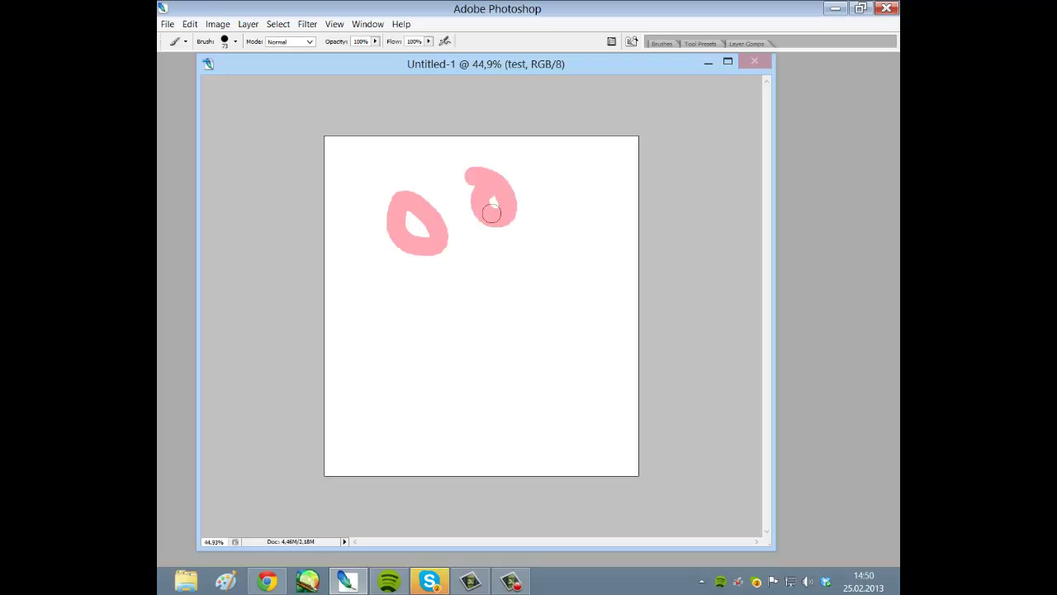
{"action": "mouse_move", "coordinate": [411, 277]}
{"action": "left_mouse_down"}
{"action": "mouse_move", "coordinate": [477, 303]}
{"action": "mouse_move", "coordinate": [559, 293]}
{"action": "mouse_move", "coordinate": [533, 228]}
{"action": "mouse_move", "coordinate": [458, 251]}
{"action": "mouse_move", "coordinate": [484, 256]}
{"action": "mouse_move", "coordinate": [474, 220]}
{"action": "mouse_move", "coordinate": [467, 264]}
{"action": "left_mouse_up"}
{"action": "key", "text": "ctrl+z"}
{"action": "key", "text": "ctrl+z"}
{"action": "key", "text": "ctrl+alt+z"}
{"action": "key", "text": "ctrl+alt+z"}
{"action": "key", "text": "ctrl+alt+z"}
Paint a large loop, a 3-shaped stroke and a small loop in pink across the upper part of the test layer
{"action": "left_click_drag", "start_coordinate": [380, 211], "coordinate": [383, 216]}
{"action": "mouse_move", "coordinate": [438, 169]}
{"action": "left_mouse_down"}
{"action": "mouse_move", "coordinate": [449, 170]}
{"action": "mouse_move", "coordinate": [479, 242]}
{"action": "left_mouse_up"}
{"action": "left_click_drag", "start_coordinate": [536, 169], "coordinate": [528, 169]}
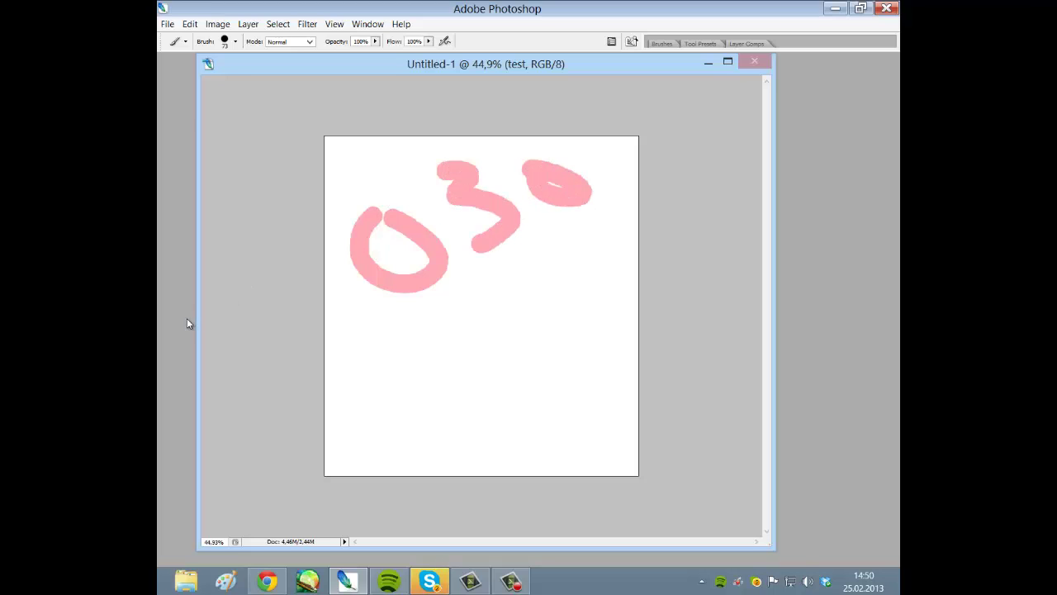
{"action": "key", "text": "Tab"}
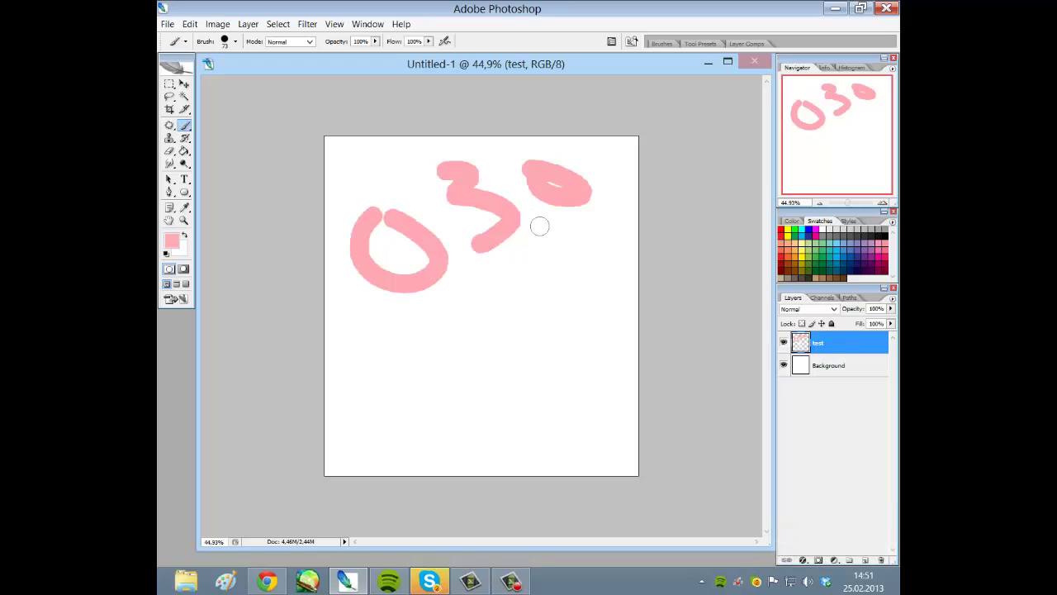
Set the foreground colour to red ff0024 and scribble over most of the Background layer with the brush
{"action": "left_click", "coordinate": [843, 366]}
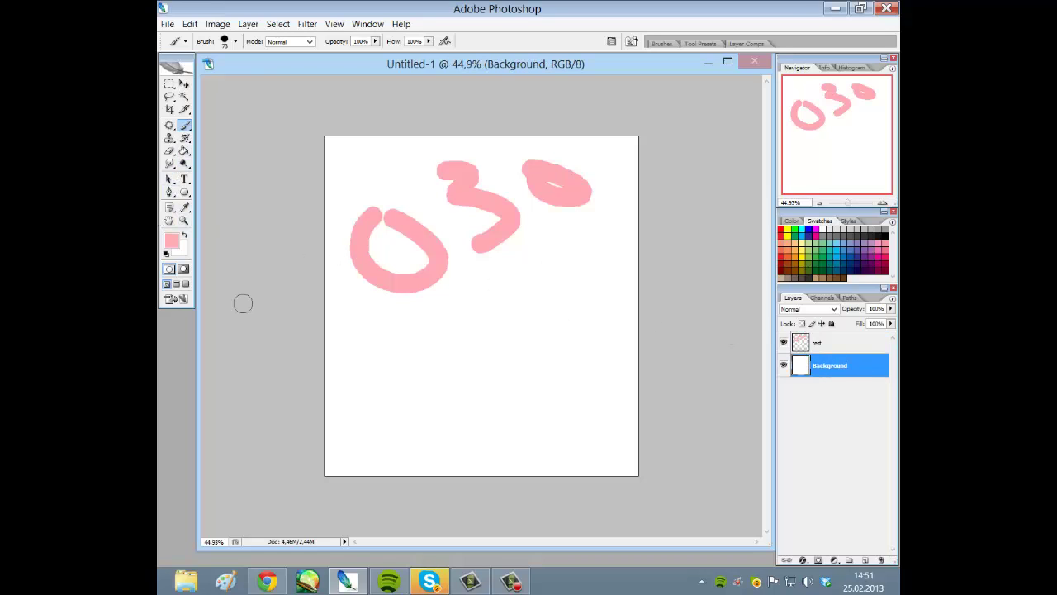
{"action": "left_click", "coordinate": [172, 240]}
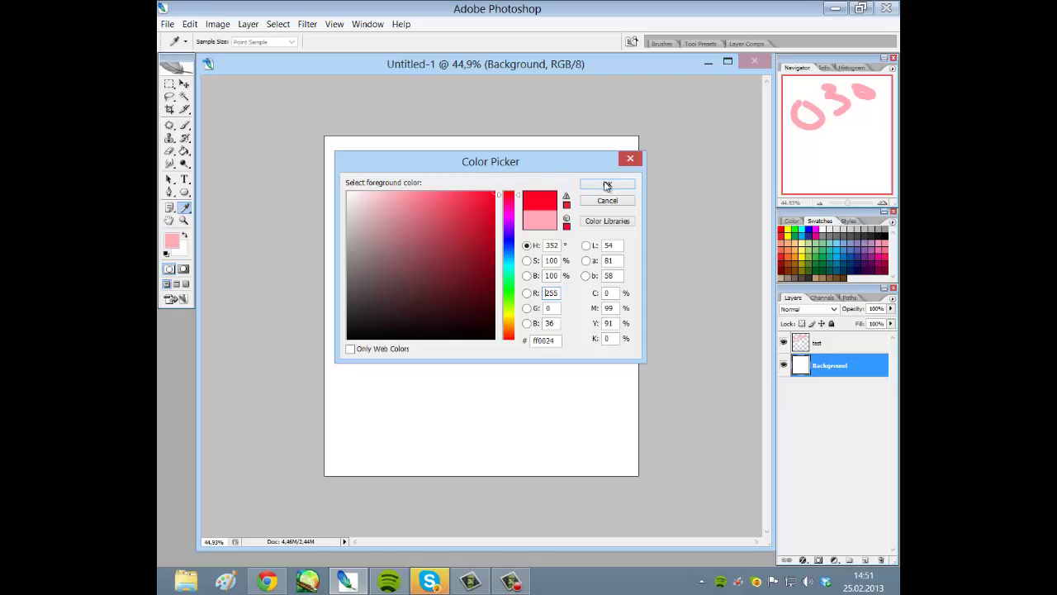
{"action": "left_click", "coordinate": [607, 183]}
{"action": "mouse_move", "coordinate": [578, 279]}
{"action": "left_mouse_down"}
{"action": "mouse_move", "coordinate": [563, 252]}
{"action": "mouse_move", "coordinate": [349, 328]}
{"action": "mouse_move", "coordinate": [473, 153]}
{"action": "mouse_move", "coordinate": [305, 418]}
{"action": "mouse_move", "coordinate": [366, 261]}
{"action": "mouse_move", "coordinate": [532, 305]}
{"action": "mouse_move", "coordinate": [572, 372]}
{"action": "mouse_move", "coordinate": [476, 283]}
{"action": "mouse_move", "coordinate": [457, 347]}
{"action": "mouse_move", "coordinate": [359, 299]}
{"action": "mouse_move", "coordinate": [392, 324]}
{"action": "mouse_move", "coordinate": [436, 283]}
{"action": "mouse_move", "coordinate": [355, 241]}
{"action": "mouse_move", "coordinate": [358, 192]}
{"action": "mouse_move", "coordinate": [354, 350]}
{"action": "mouse_move", "coordinate": [455, 263]}
{"action": "mouse_move", "coordinate": [499, 397]}
{"action": "mouse_move", "coordinate": [384, 466]}
{"action": "mouse_move", "coordinate": [410, 304]}
{"action": "mouse_move", "coordinate": [593, 364]}
{"action": "mouse_move", "coordinate": [515, 287]}
{"action": "mouse_move", "coordinate": [430, 168]}
{"action": "mouse_move", "coordinate": [368, 220]}
{"action": "left_mouse_up"}
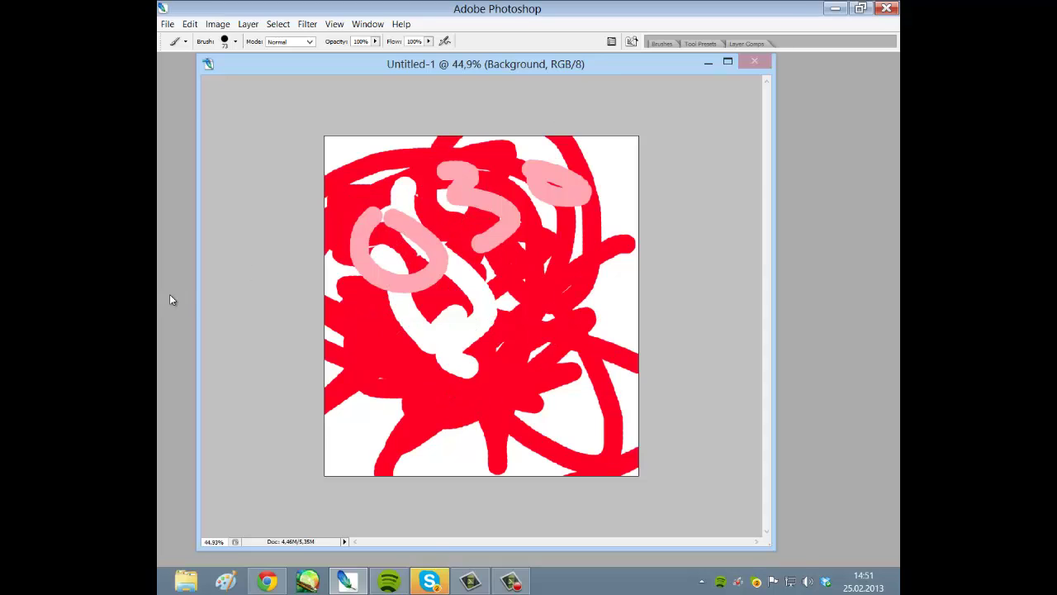
{"action": "key", "text": "Tab"}
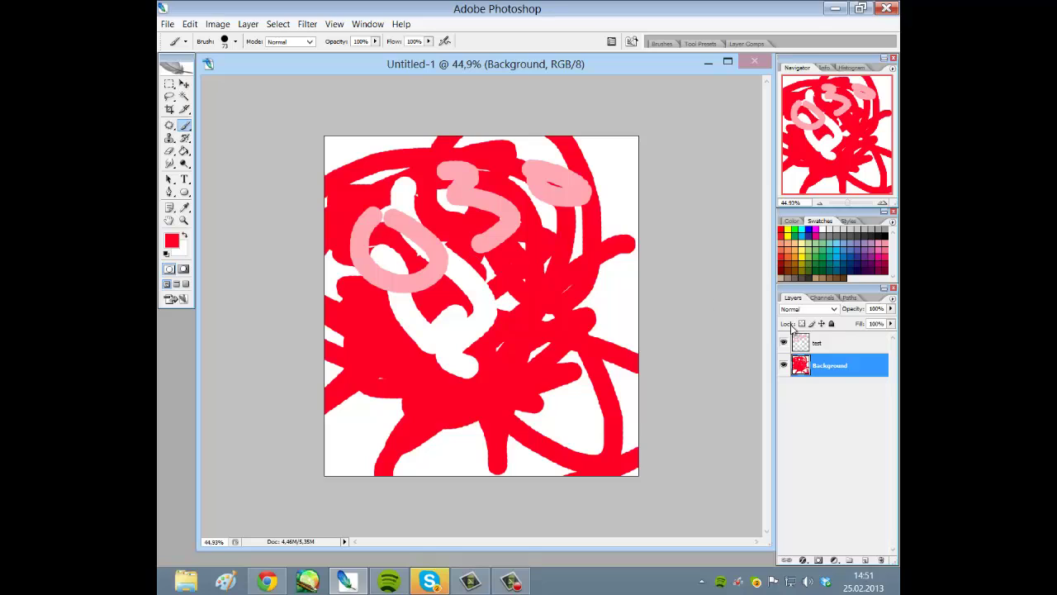
Toggle the test layer's visibility repeatedly to compare the image with and without it, then leave it visible and selected
{"action": "left_click", "coordinate": [821, 342]}
{"action": "left_click", "coordinate": [783, 345]}
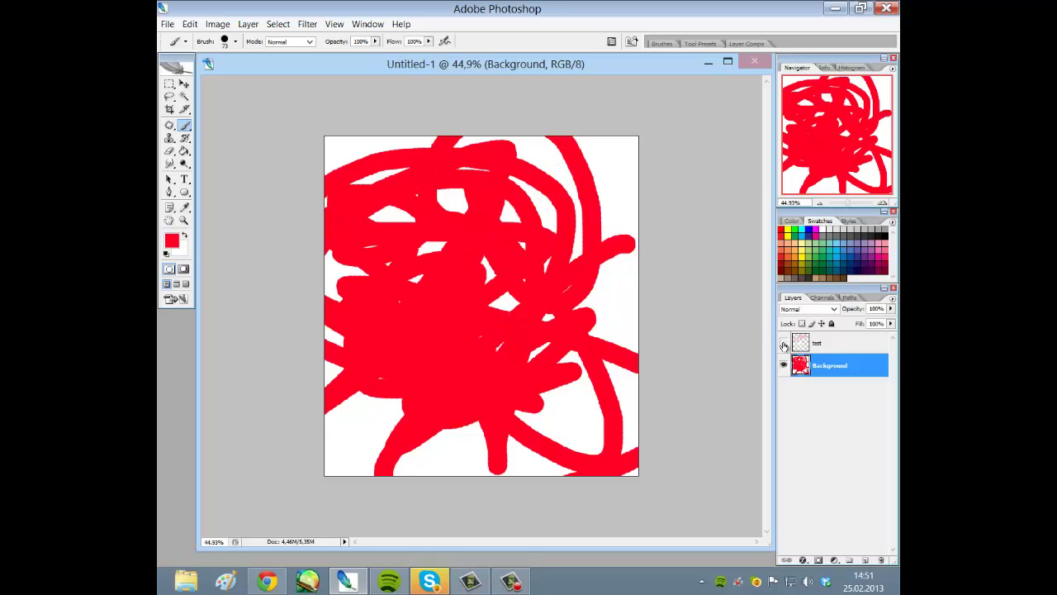
{"action": "left_click", "coordinate": [783, 345]}
{"action": "left_click", "coordinate": [784, 346]}
{"action": "left_click", "coordinate": [784, 345]}
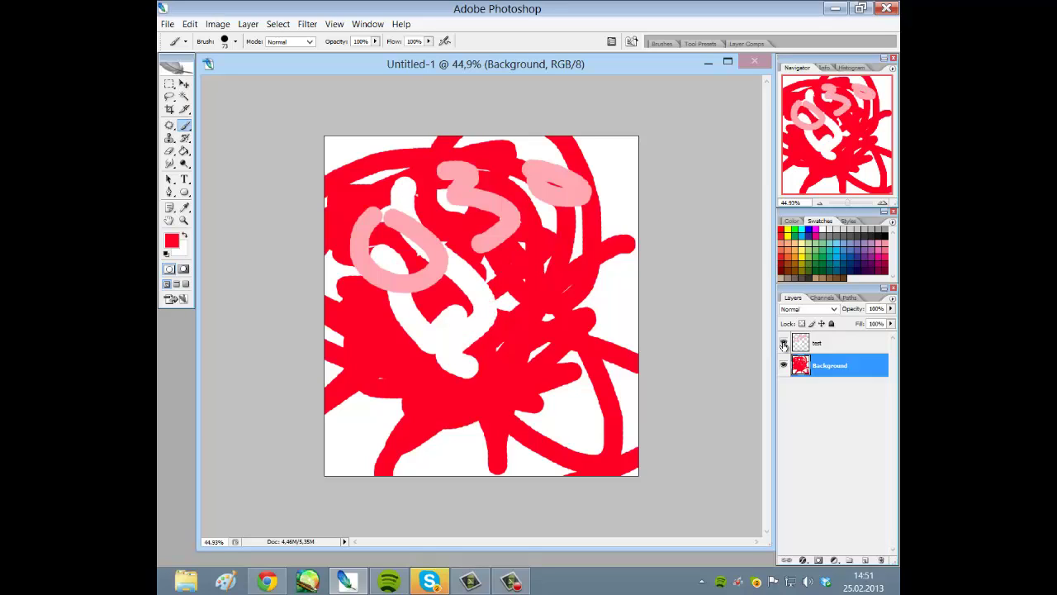
{"action": "left_click", "coordinate": [784, 345]}
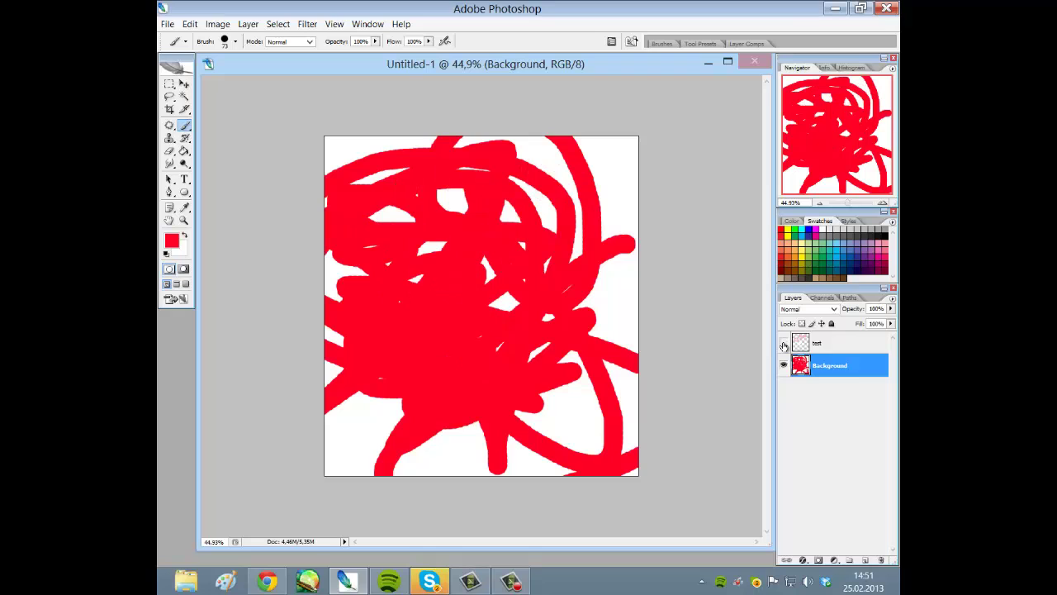
{"action": "left_click", "coordinate": [784, 345]}
{"action": "left_click", "coordinate": [784, 346]}
{"action": "left_click", "coordinate": [784, 345]}
{"action": "left_click", "coordinate": [784, 345]}
{"action": "left_click", "coordinate": [783, 345]}
{"action": "left_click", "coordinate": [866, 344]}
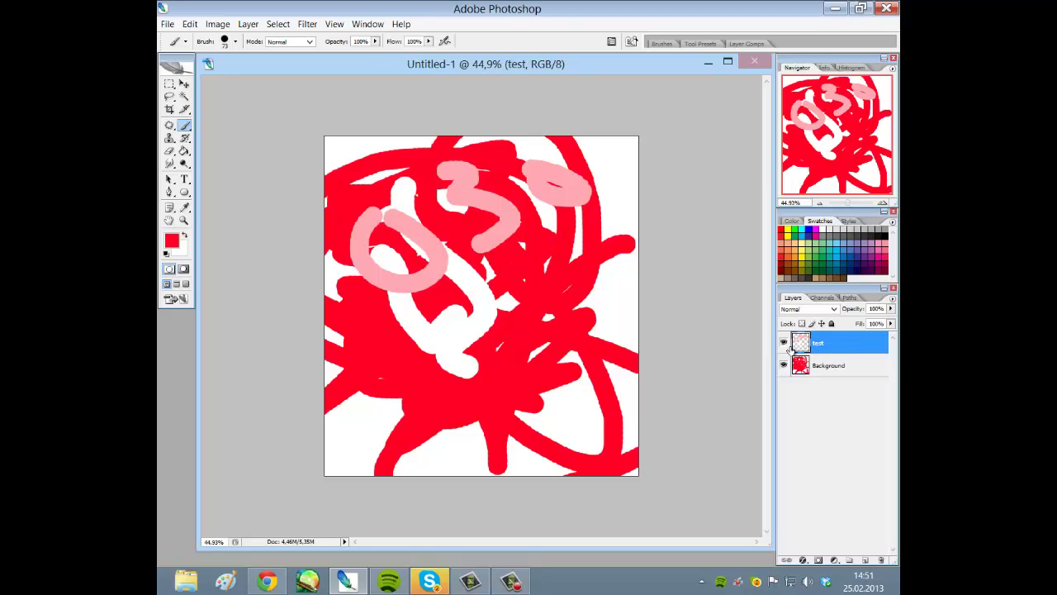
Set the Eraser's diameter to 135 px and make a trial erasing stroke across the Background layer
{"action": "left_click", "coordinate": [827, 368]}
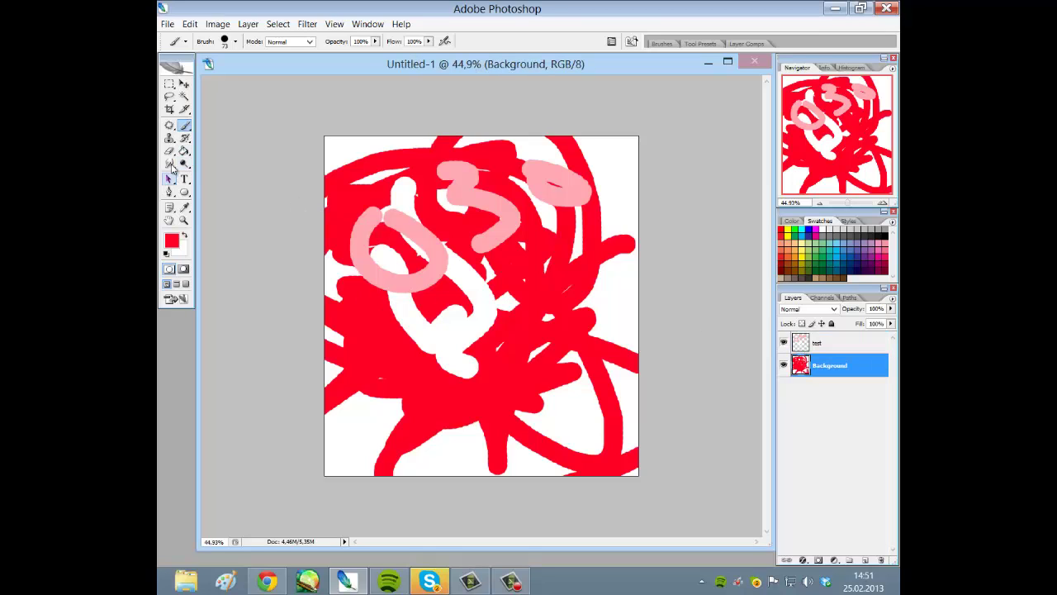
{"action": "left_click", "coordinate": [170, 151]}
{"action": "left_click", "coordinate": [235, 42]}
{"action": "left_click_drag", "start_coordinate": [243, 75], "coordinate": [250, 76]}
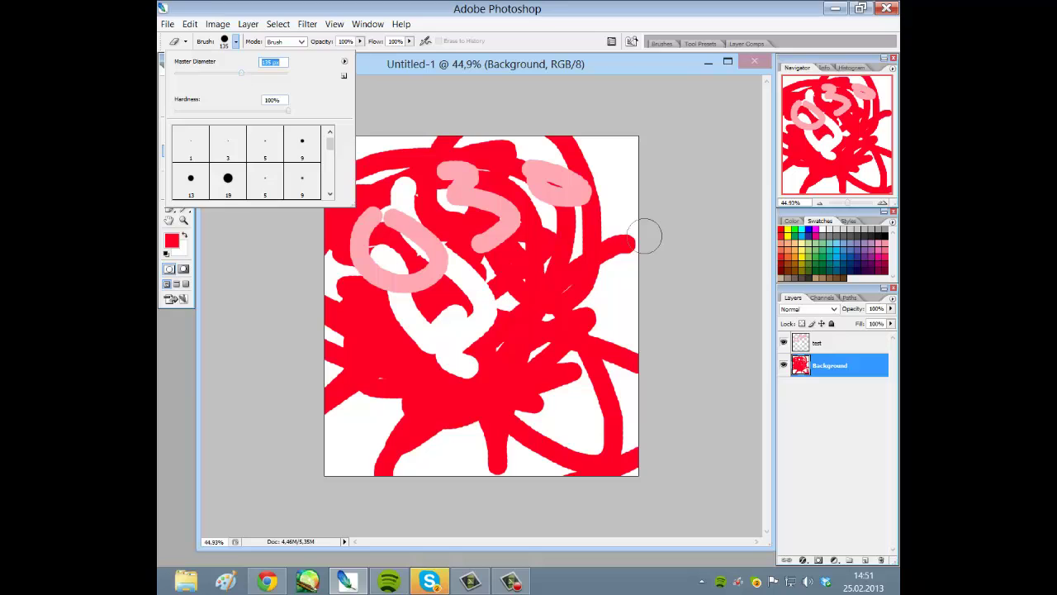
{"action": "key", "text": "Tab"}
{"action": "mouse_move", "coordinate": [641, 187]}
{"action": "left_mouse_down"}
{"action": "mouse_move", "coordinate": [555, 218]}
{"action": "mouse_move", "coordinate": [493, 275]}
{"action": "mouse_move", "coordinate": [581, 240]}
{"action": "mouse_move", "coordinate": [251, 445]}
{"action": "mouse_move", "coordinate": [631, 281]}
{"action": "mouse_move", "coordinate": [584, 363]}
{"action": "mouse_move", "coordinate": [654, 364]}
{"action": "mouse_move", "coordinate": [405, 516]}
{"action": "mouse_move", "coordinate": [416, 537]}
{"action": "mouse_move", "coordinate": [641, 426]}
{"action": "mouse_move", "coordinate": [595, 274]}
{"action": "mouse_move", "coordinate": [376, 322]}
{"action": "mouse_move", "coordinate": [330, 345]}
{"action": "mouse_move", "coordinate": [312, 287]}
{"action": "mouse_move", "coordinate": [207, 248]}
{"action": "left_mouse_up"}
Step back through the history until the erasing, the red scribble and the pink strokes are all undone
{"action": "key", "text": "ctrl+alt+z"}
{"action": "key", "text": "ctrl+alt+z"}
{"action": "key", "text": "ctrl+alt+z"}
{"action": "key", "text": "ctrl+alt+z"}
{"action": "key", "text": "ctrl+alt+z"}
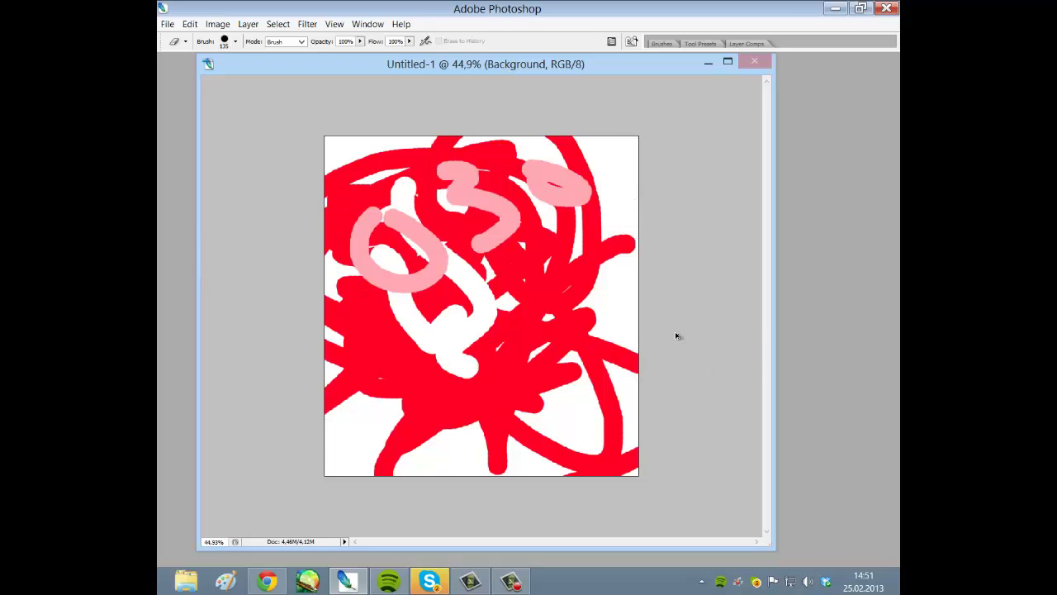
{"action": "key", "text": "ctrl+alt+z"}
{"action": "key", "text": "ctrl+alt+z"}
{"action": "key", "text": "ctrl+alt+z"}
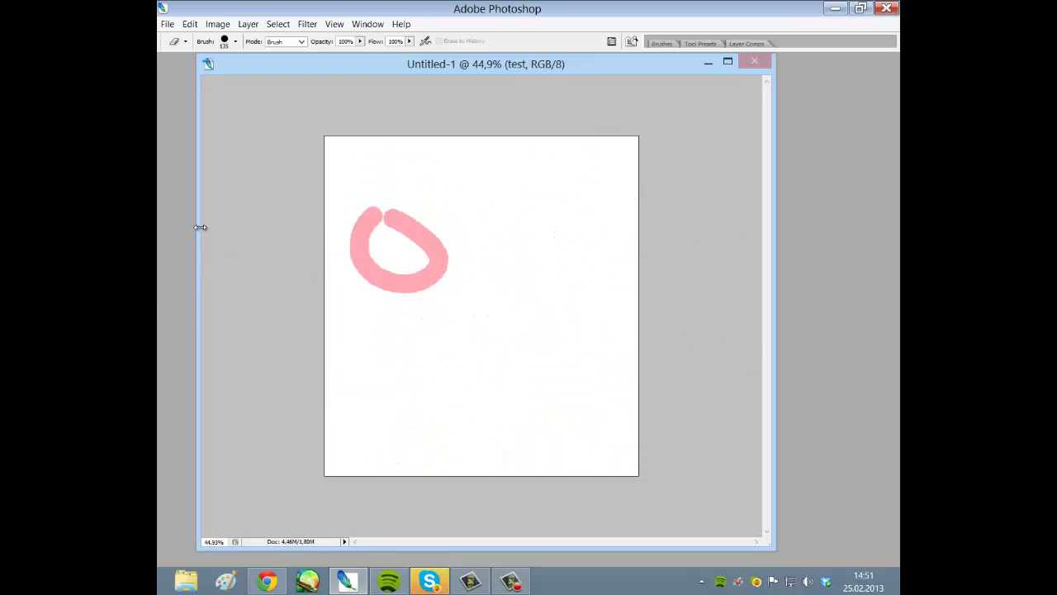
{"action": "key", "text": "Tab"}
{"action": "key", "text": "ctrl+alt+z"}
{"action": "key", "text": "ctrl+alt+z"}
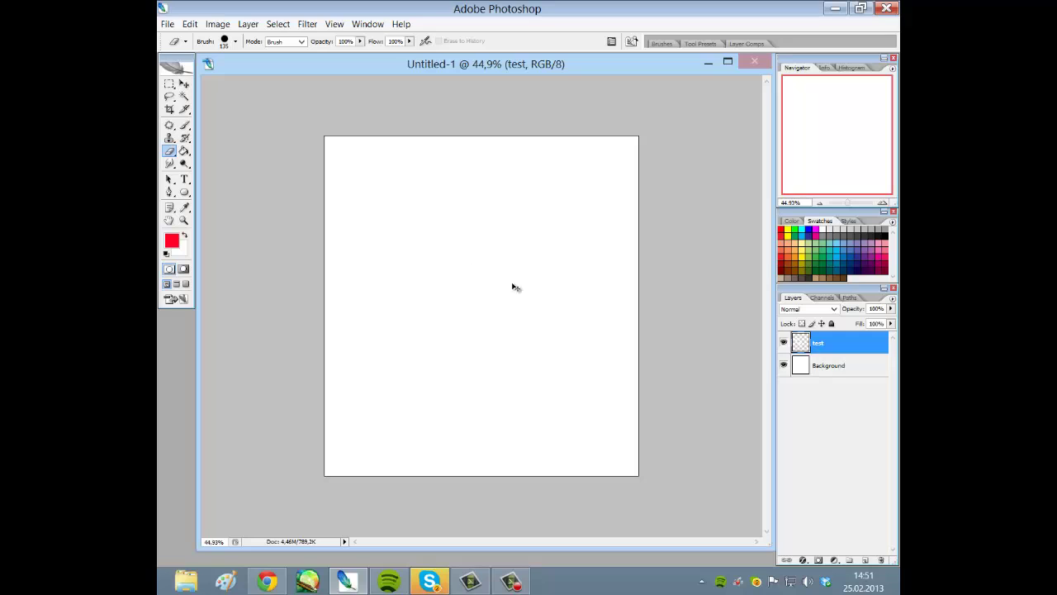
Fill the Background layer with the red foreground colour using the Paint Bucket tool
{"action": "left_click", "coordinate": [830, 368]}
{"action": "left_click", "coordinate": [184, 152]}
{"action": "left_click", "coordinate": [374, 235]}
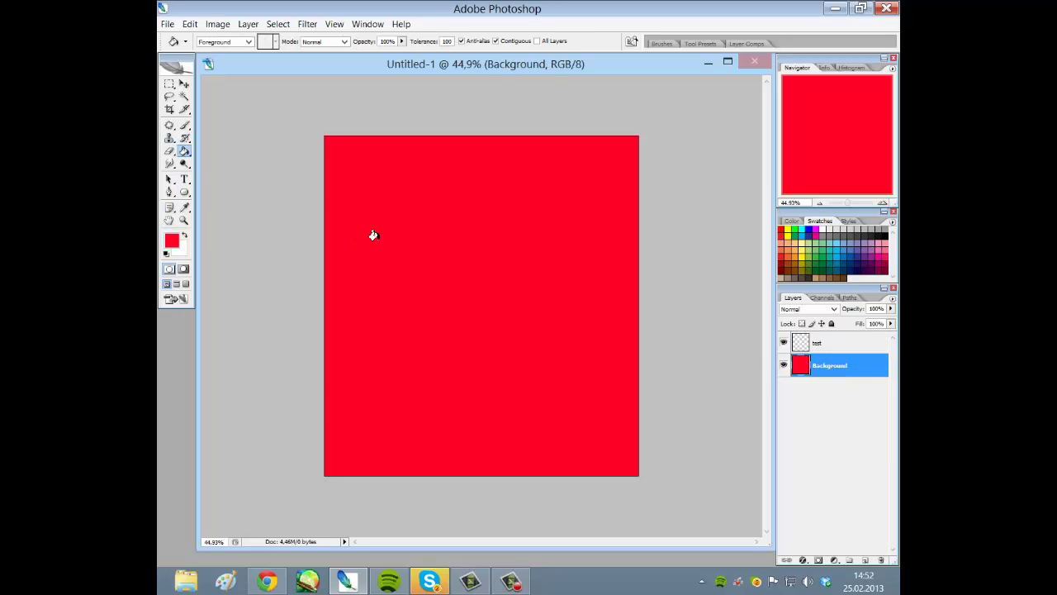
Undo the Background layer's red fill and set the foreground colour to grey #919191
{"action": "key", "text": "ctrl+z"}
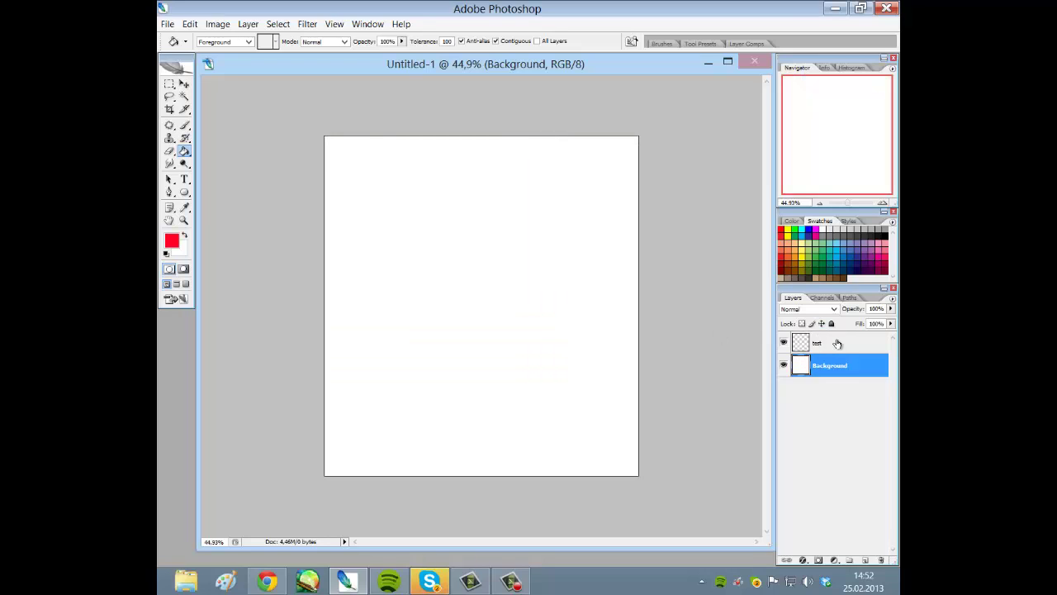
{"action": "left_click", "coordinate": [834, 343]}
{"action": "left_click", "coordinate": [184, 125]}
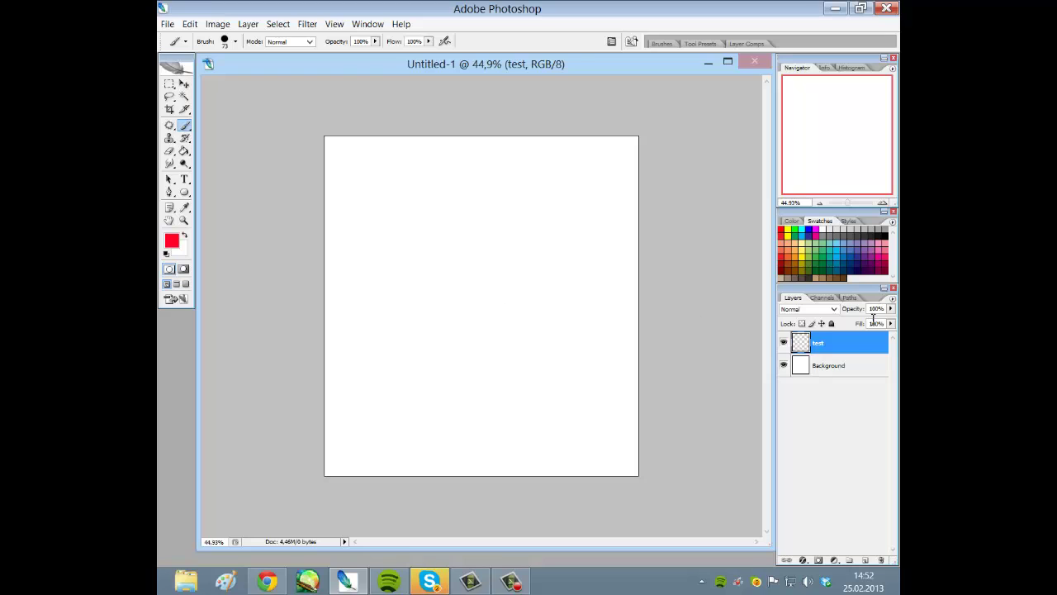
{"action": "left_click", "coordinate": [857, 366]}
{"action": "left_click", "coordinate": [172, 244]}
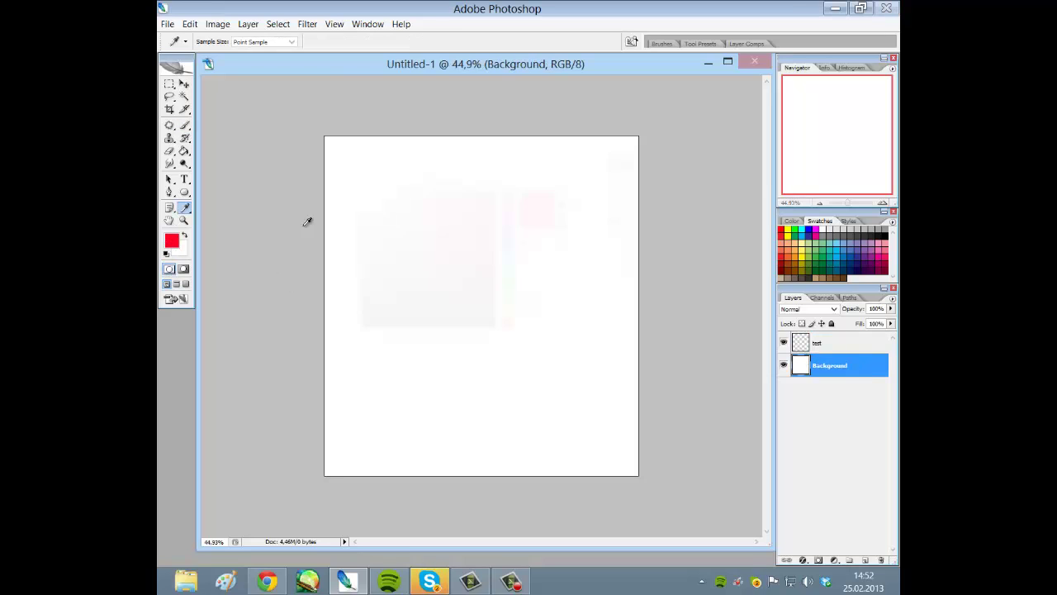
{"action": "mouse_move", "coordinate": [368, 245]}
{"action": "left_mouse_down"}
{"action": "mouse_move", "coordinate": [314, 242]}
{"action": "mouse_move", "coordinate": [298, 254]}
{"action": "left_mouse_up"}
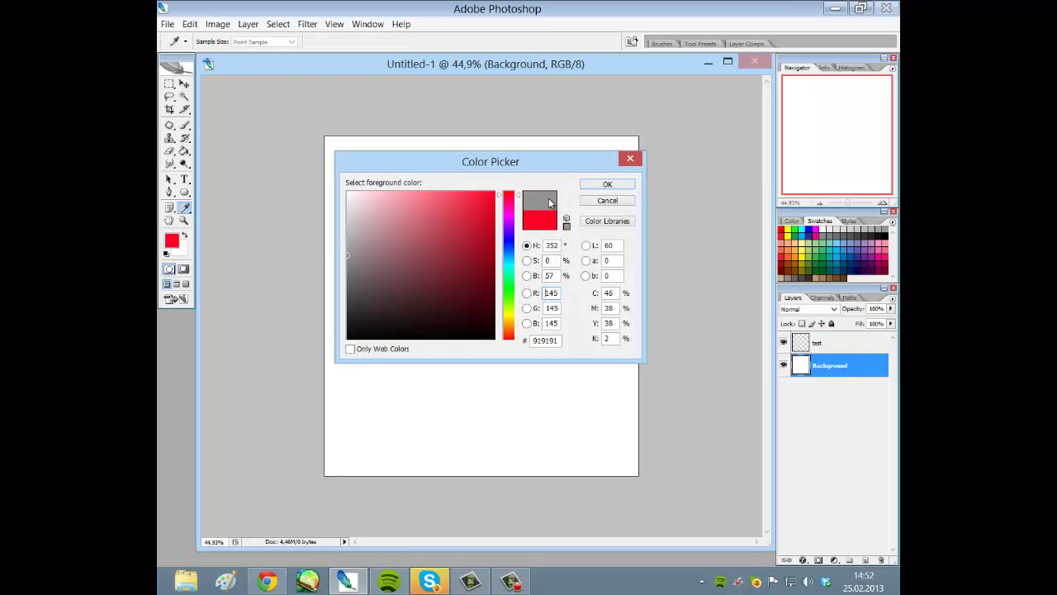
{"action": "left_click", "coordinate": [607, 183]}
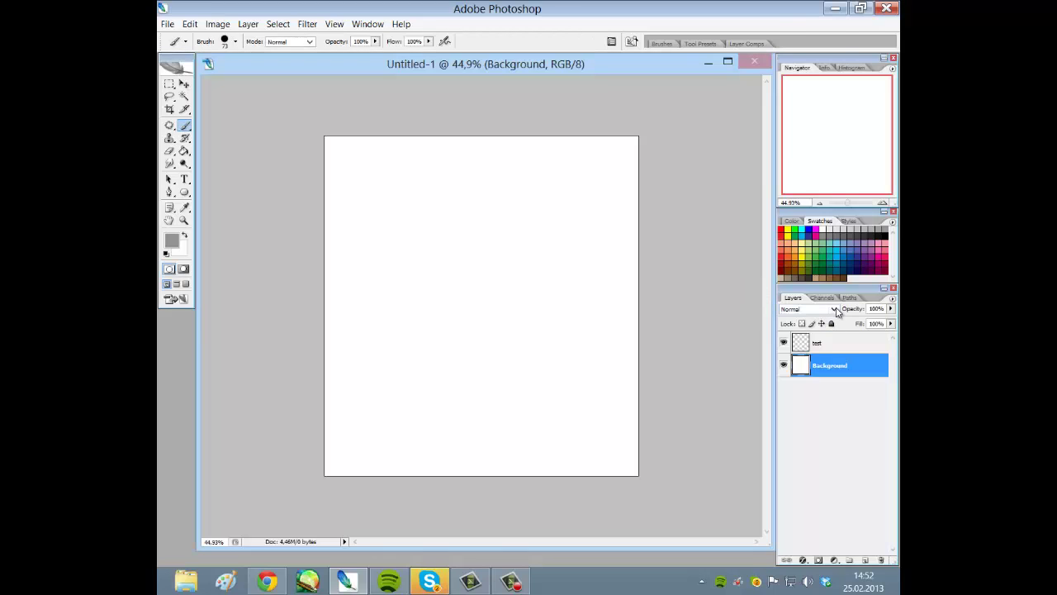
{"action": "left_click", "coordinate": [834, 309]}
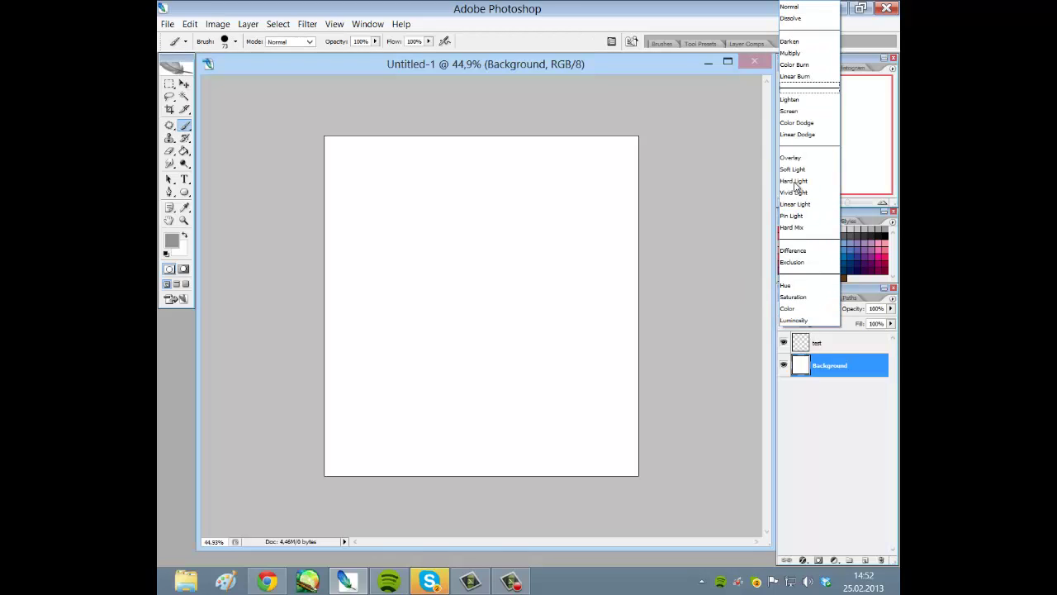
{"action": "left_click", "coordinate": [739, 306]}
{"action": "key", "text": "Tab"}
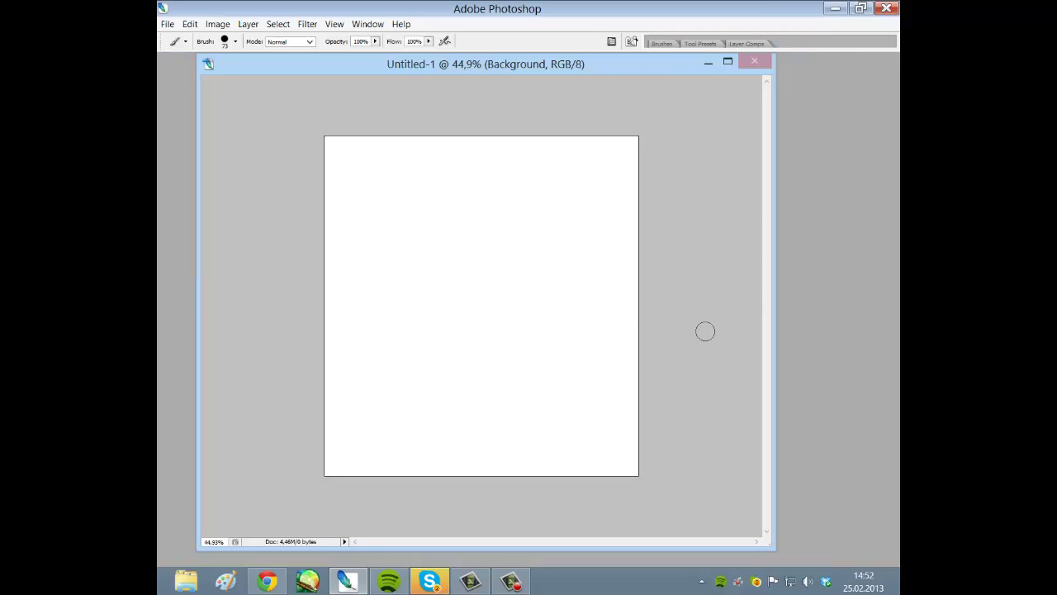
{"action": "key", "text": "ctrl+z"}
{"action": "key", "text": "Tab"}
{"action": "left_click", "coordinate": [822, 342]}
Fill the Background layer with the grey foreground colour using the Paint Bucket tool
{"action": "left_click", "coordinate": [850, 365]}
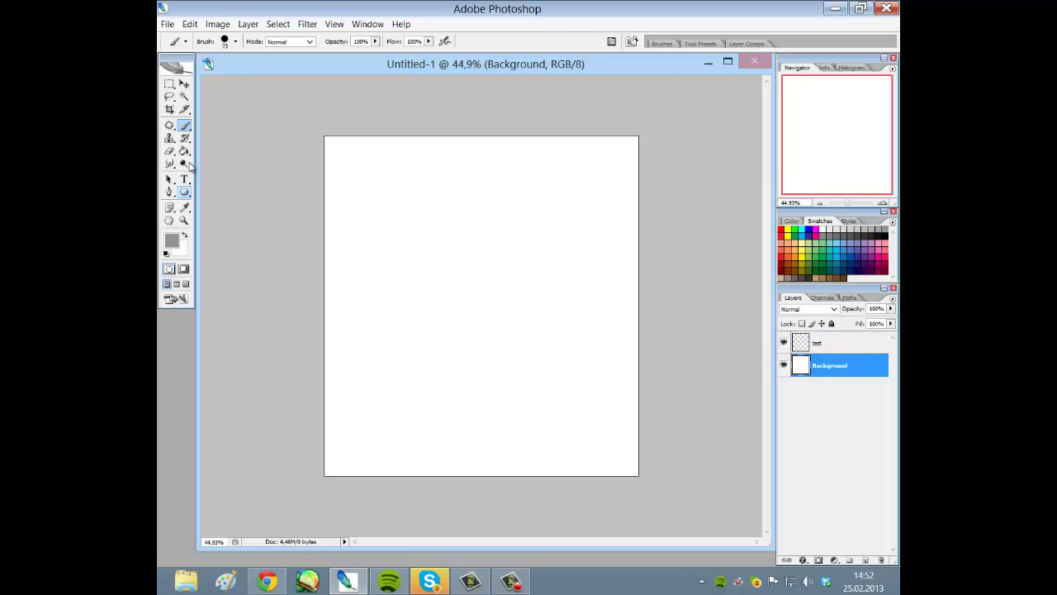
{"action": "left_click", "coordinate": [184, 151]}
{"action": "left_click", "coordinate": [622, 294]}
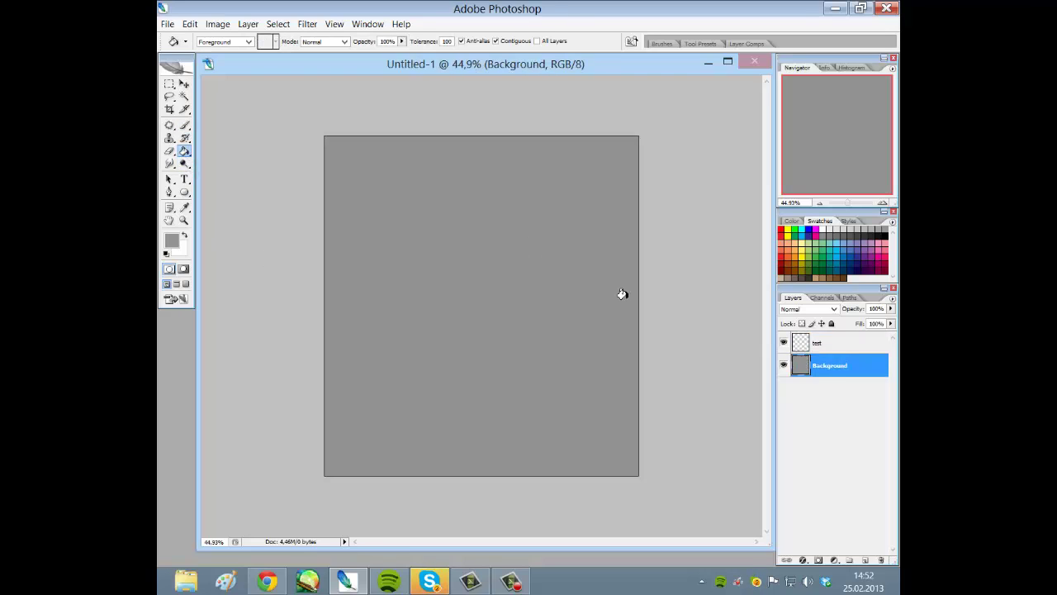
Select the test layer with the Brush active and set the foreground colour to a light purple
{"action": "left_click", "coordinate": [842, 343]}
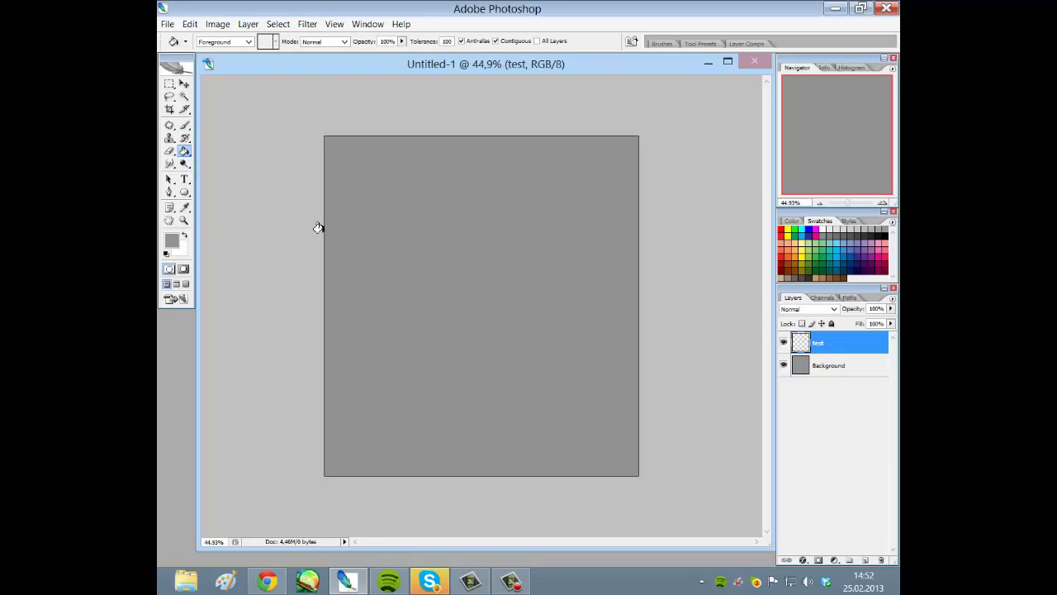
{"action": "left_click", "coordinate": [185, 129]}
{"action": "left_click", "coordinate": [174, 243]}
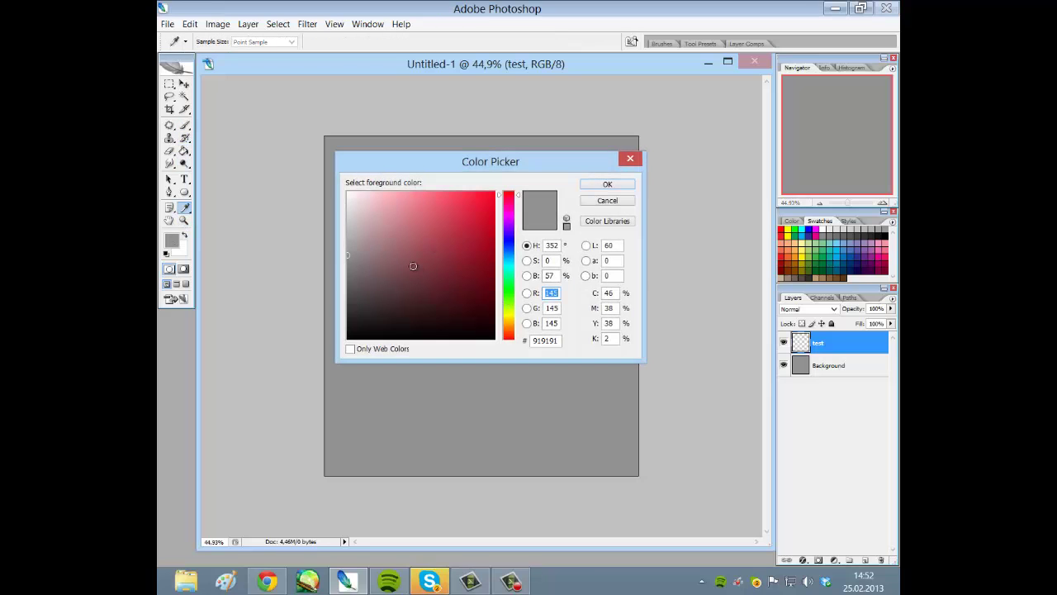
{"action": "mouse_move", "coordinate": [413, 266]}
{"action": "left_mouse_down"}
{"action": "mouse_move", "coordinate": [436, 96]}
{"action": "mouse_move", "coordinate": [387, 97]}
{"action": "mouse_move", "coordinate": [383, 114]}
{"action": "mouse_move", "coordinate": [420, 111]}
{"action": "mouse_move", "coordinate": [402, 102]}
{"action": "left_mouse_up"}
{"action": "left_click", "coordinate": [505, 240]}
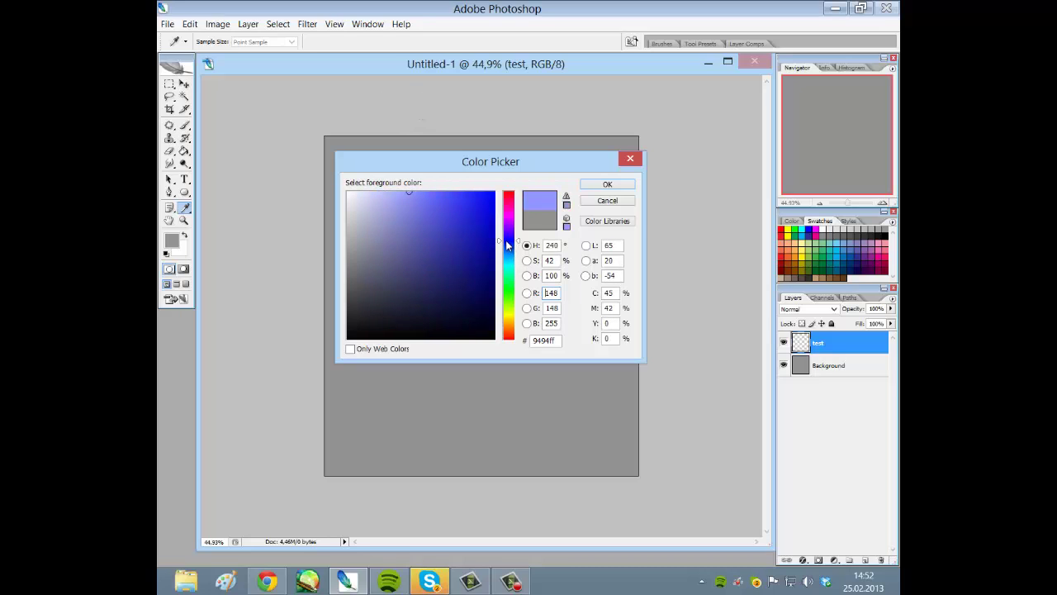
{"action": "left_click", "coordinate": [506, 231]}
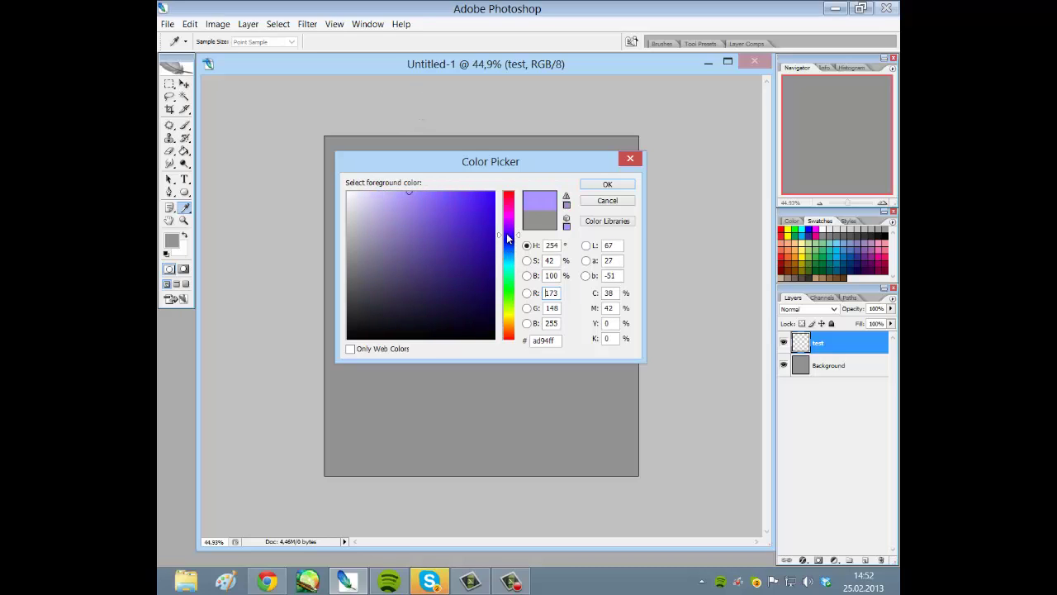
{"action": "left_click", "coordinate": [607, 183]}
Paint a broad purple zigzag scribble down the middle of the test layer with the 73 px brush
{"action": "key", "text": "b"}
{"action": "mouse_move", "coordinate": [487, 182]}
{"action": "left_mouse_down"}
{"action": "mouse_move", "coordinate": [453, 418]}
{"action": "mouse_move", "coordinate": [539, 429]}
{"action": "mouse_move", "coordinate": [500, 423]}
{"action": "mouse_move", "coordinate": [529, 287]}
{"action": "mouse_move", "coordinate": [467, 198]}
{"action": "mouse_move", "coordinate": [408, 190]}
{"action": "mouse_move", "coordinate": [496, 228]}
{"action": "mouse_move", "coordinate": [440, 364]}
{"action": "mouse_move", "coordinate": [466, 383]}
{"action": "mouse_move", "coordinate": [416, 296]}
{"action": "mouse_move", "coordinate": [411, 245]}
{"action": "mouse_move", "coordinate": [491, 155]}
{"action": "left_mouse_up"}
{"action": "key", "text": "ctrl+z"}
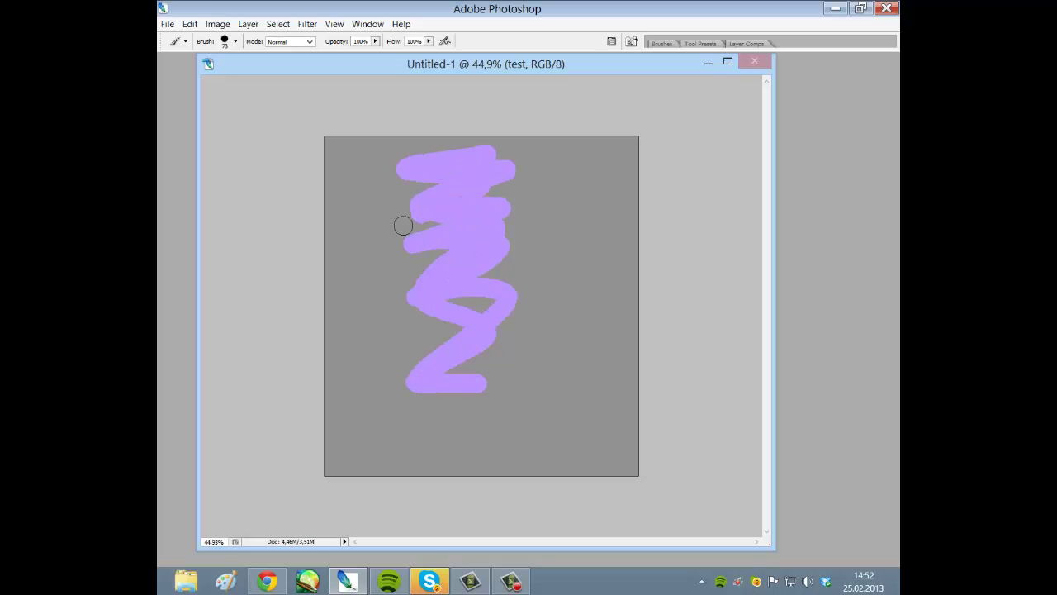
{"action": "mouse_move", "coordinate": [403, 226]}
{"action": "left_mouse_down"}
{"action": "mouse_move", "coordinate": [461, 380]}
{"action": "mouse_move", "coordinate": [460, 426]}
{"action": "mouse_move", "coordinate": [435, 275]}
{"action": "mouse_move", "coordinate": [464, 240]}
{"action": "mouse_move", "coordinate": [462, 309]}
{"action": "mouse_move", "coordinate": [489, 293]}
{"action": "left_mouse_up"}
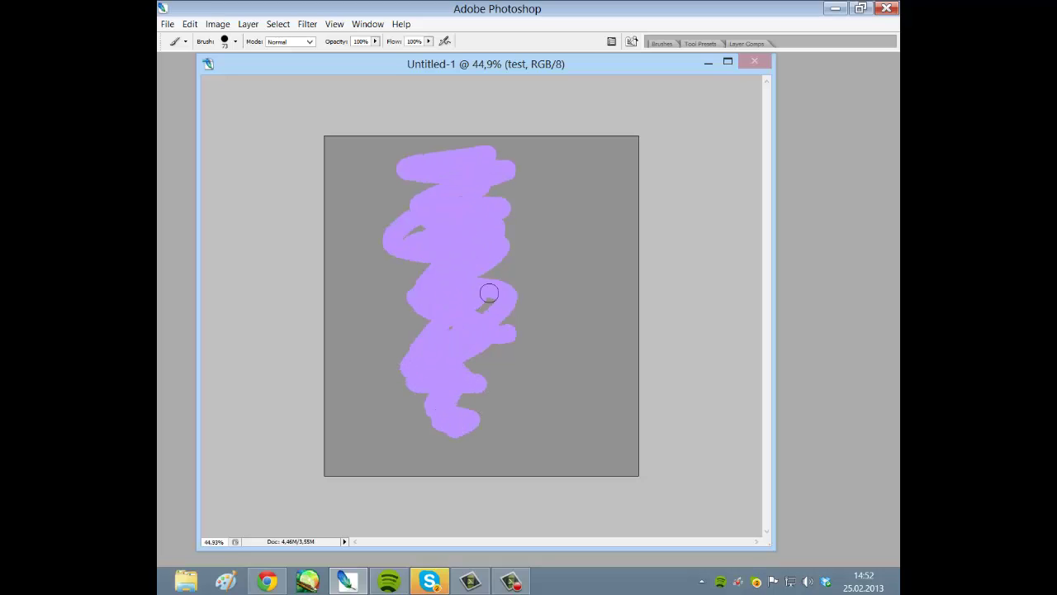
{"action": "key", "text": "Tab"}
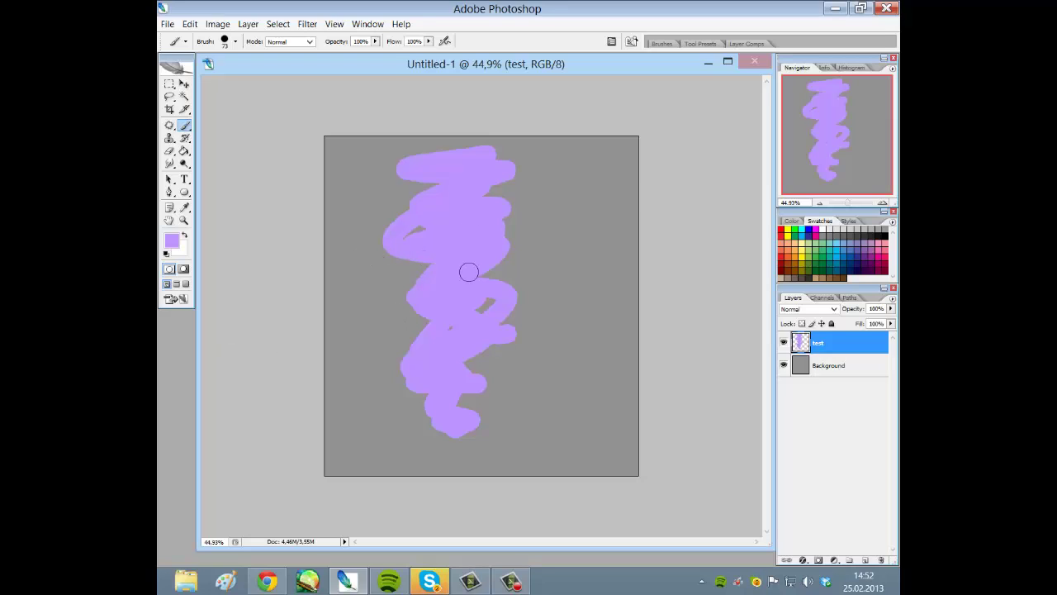
Add a new layer above the test layer and set the test layer's blend mode to Multiply
{"action": "left_click", "coordinate": [865, 560]}
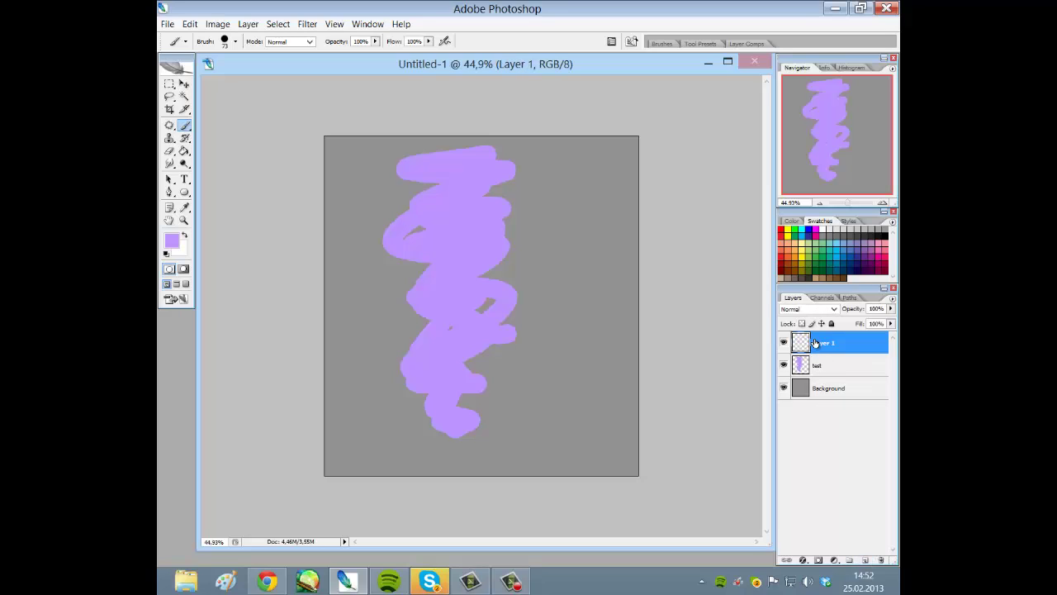
{"action": "left_click", "coordinate": [823, 366]}
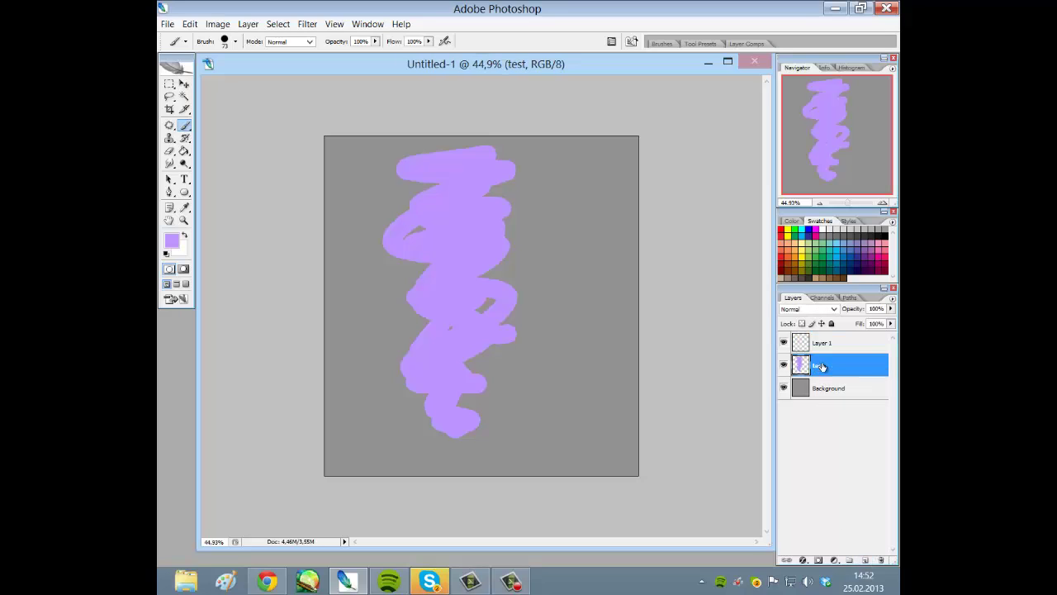
{"action": "left_click", "coordinate": [822, 311]}
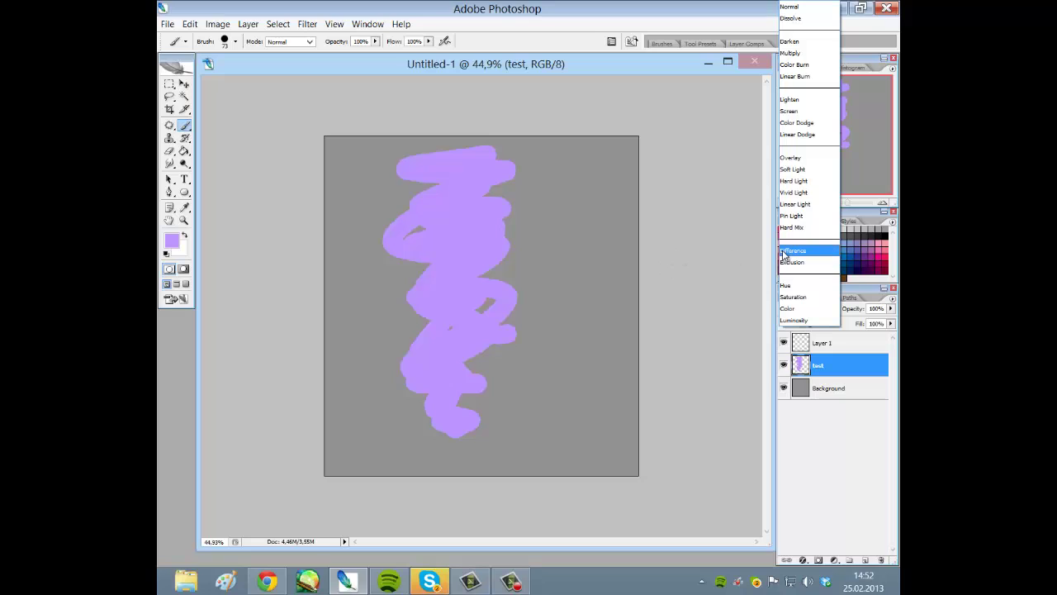
{"action": "left_click", "coordinate": [795, 52]}
Set the test layer's blend mode back to Normal
{"action": "left_click", "coordinate": [841, 388]}
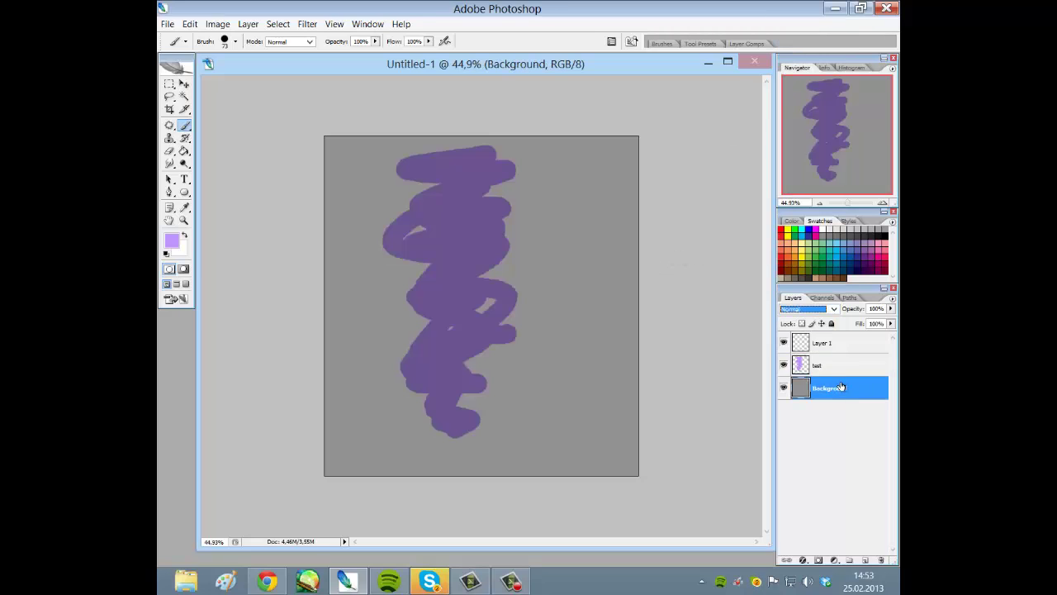
{"action": "left_click", "coordinate": [830, 368]}
{"action": "left_click", "coordinate": [814, 308]}
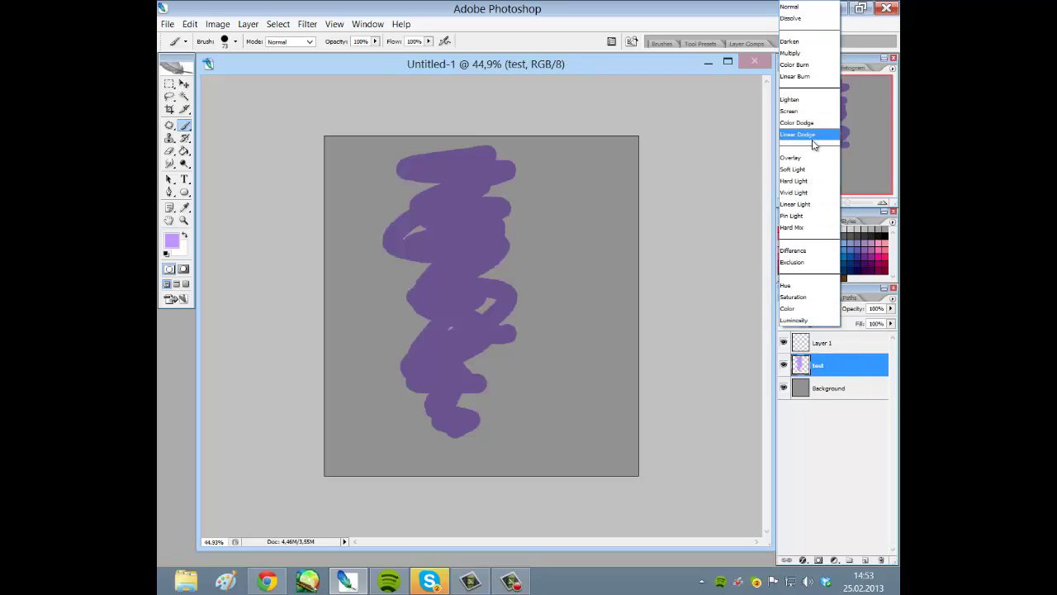
{"action": "left_click", "coordinate": [788, 6]}
Set Layer 1's blend mode to Multiply, paint a trial purple stroke over the scribble and undo it
{"action": "left_click", "coordinate": [830, 344]}
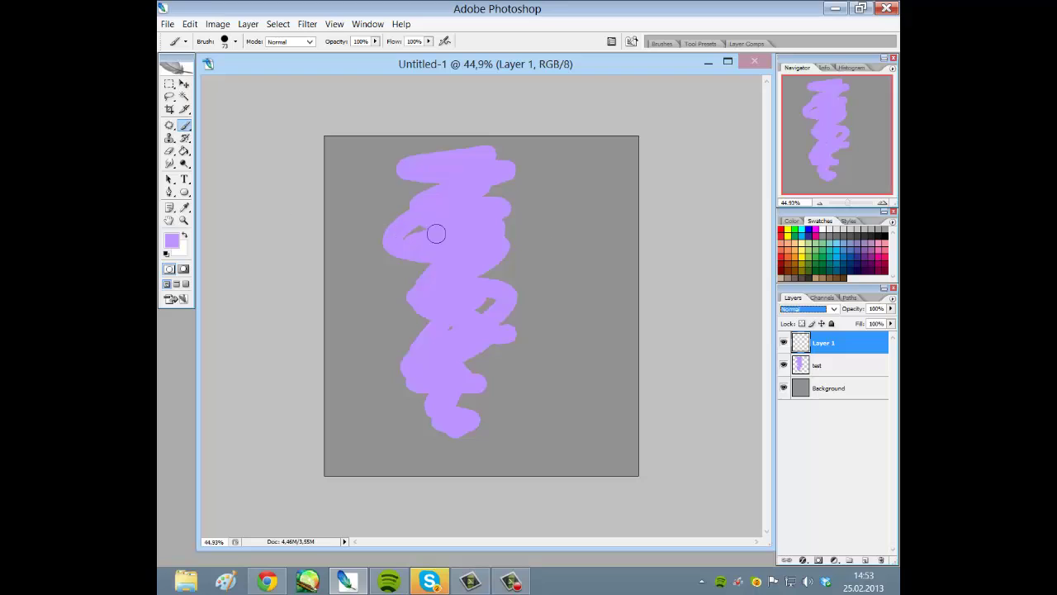
{"action": "left_click", "coordinate": [809, 308]}
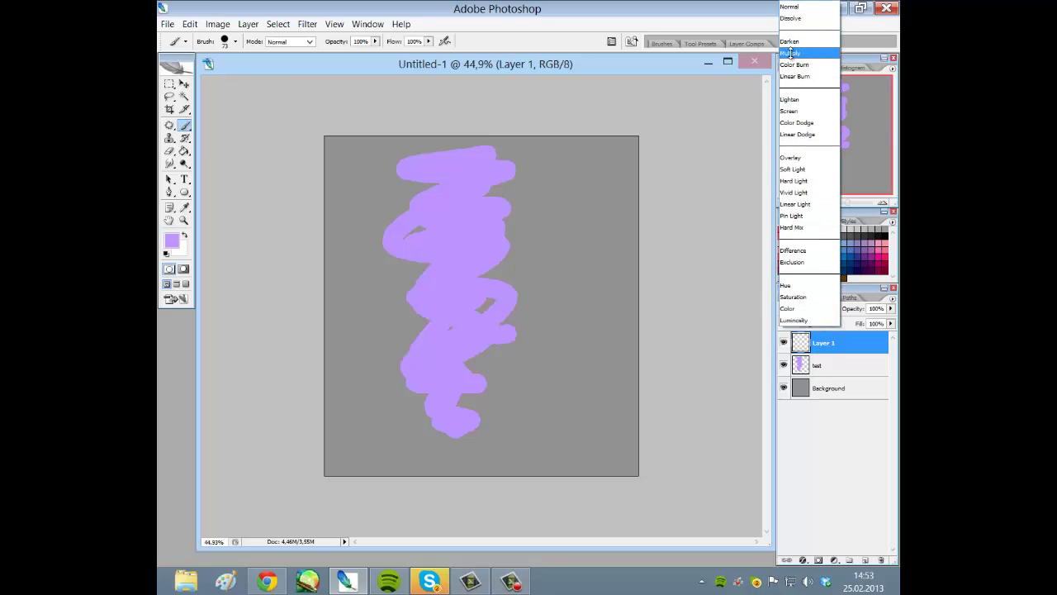
{"action": "left_click", "coordinate": [791, 53]}
{"action": "mouse_move", "coordinate": [463, 201]}
{"action": "left_mouse_down"}
{"action": "mouse_move", "coordinate": [470, 231]}
{"action": "mouse_move", "coordinate": [441, 401]}
{"action": "mouse_move", "coordinate": [455, 288]}
{"action": "mouse_move", "coordinate": [443, 181]}
{"action": "mouse_move", "coordinate": [459, 265]}
{"action": "mouse_move", "coordinate": [452, 388]}
{"action": "mouse_move", "coordinate": [588, 366]}
{"action": "mouse_move", "coordinate": [490, 404]}
{"action": "mouse_move", "coordinate": [482, 363]}
{"action": "mouse_move", "coordinate": [535, 222]}
{"action": "mouse_move", "coordinate": [465, 142]}
{"action": "mouse_move", "coordinate": [597, 296]}
{"action": "mouse_move", "coordinate": [602, 439]}
{"action": "left_mouse_up"}
{"action": "key", "text": "Tab"}
{"action": "key", "text": "ctrl+z"}
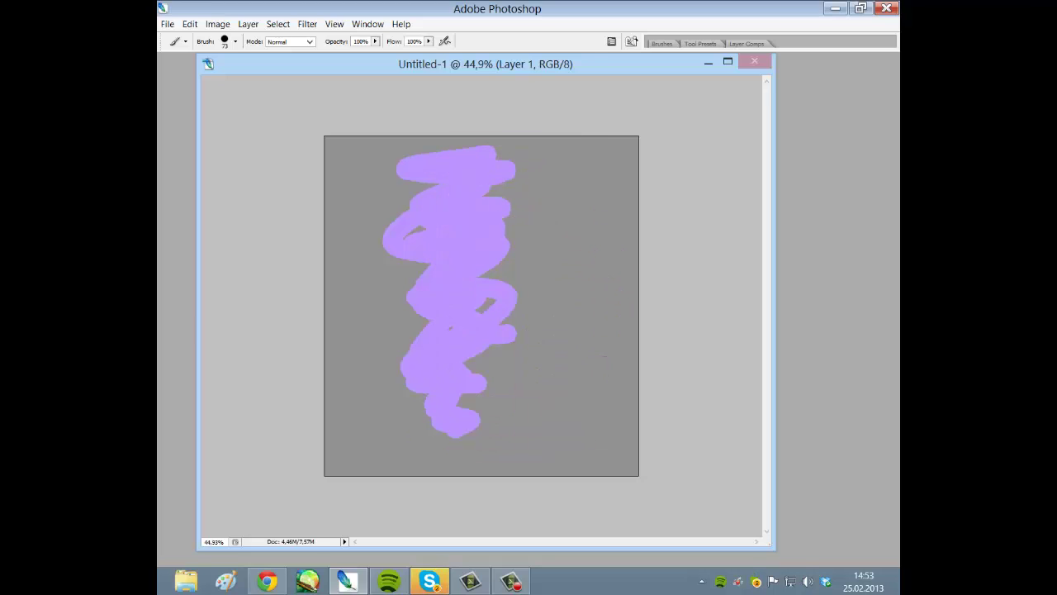
{"action": "key", "text": "Tab"}
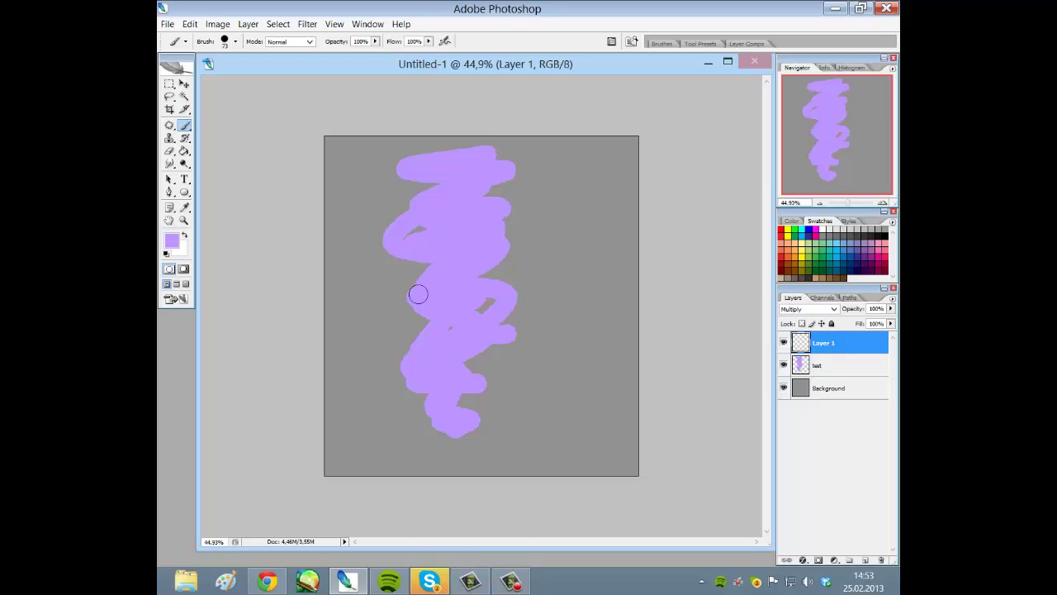
Swap the colours so white is the foreground and set Layer 1's blend mode to Screen
{"action": "left_click", "coordinate": [184, 236]}
{"action": "left_click", "coordinate": [800, 309]}
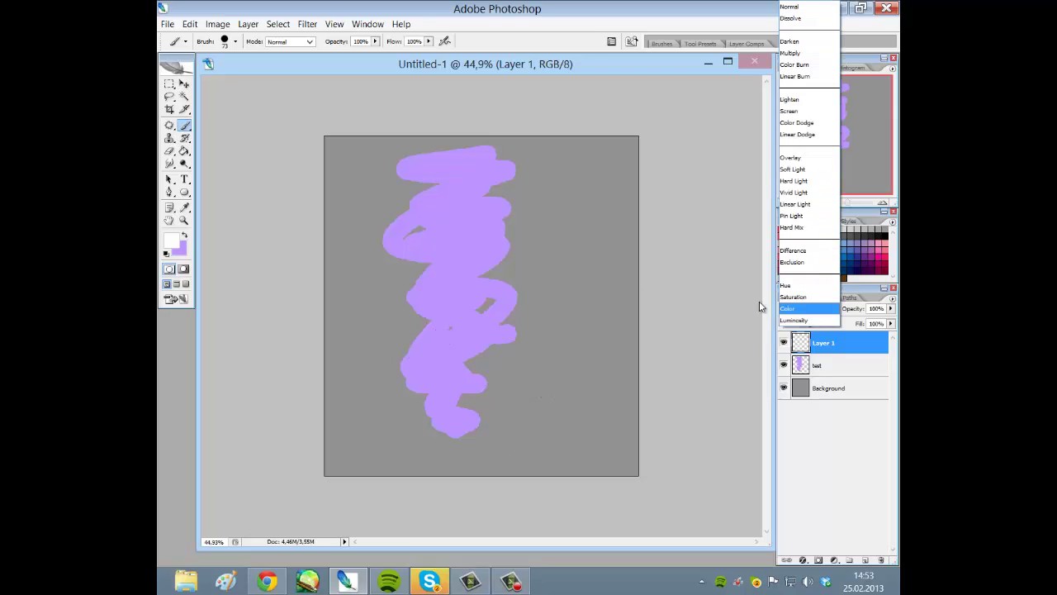
{"action": "left_click", "coordinate": [790, 111]}
{"action": "left_click_drag", "start_coordinate": [390, 243], "coordinate": [406, 220]}
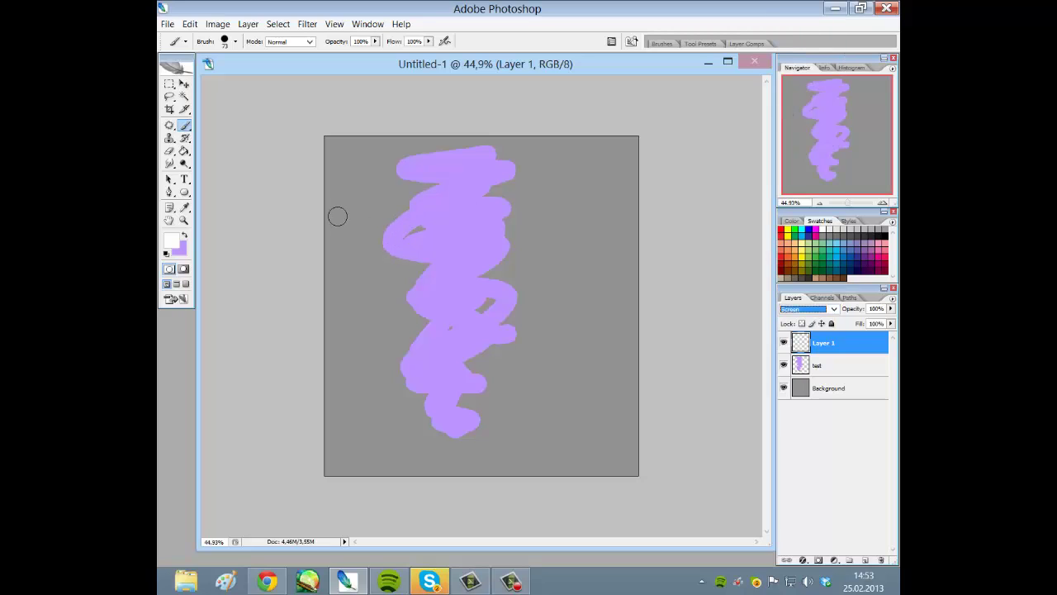
Try white brush strokes across the purple scribble on Layer 1 and undo them
{"action": "key", "text": "Tab"}
{"action": "mouse_move", "coordinate": [355, 243]}
{"action": "left_mouse_down"}
{"action": "mouse_move", "coordinate": [455, 302]}
{"action": "mouse_move", "coordinate": [458, 343]}
{"action": "left_mouse_up"}
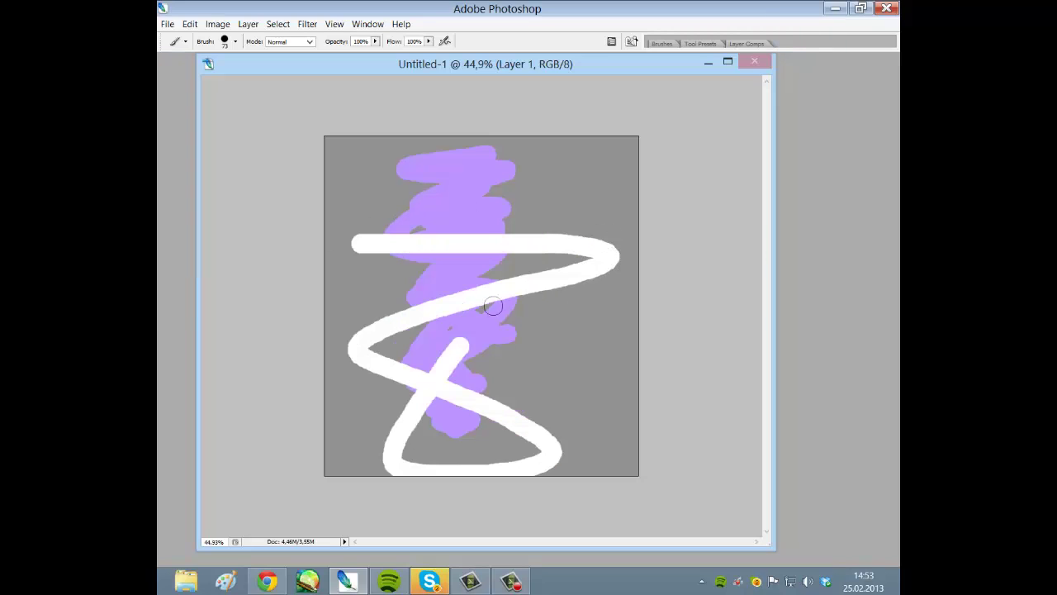
{"action": "mouse_move", "coordinate": [493, 306]}
{"action": "left_mouse_down"}
{"action": "mouse_move", "coordinate": [406, 441]}
{"action": "mouse_move", "coordinate": [548, 431]}
{"action": "left_mouse_up"}
{"action": "key", "text": "ctrl+z"}
{"action": "key", "text": "Tab"}
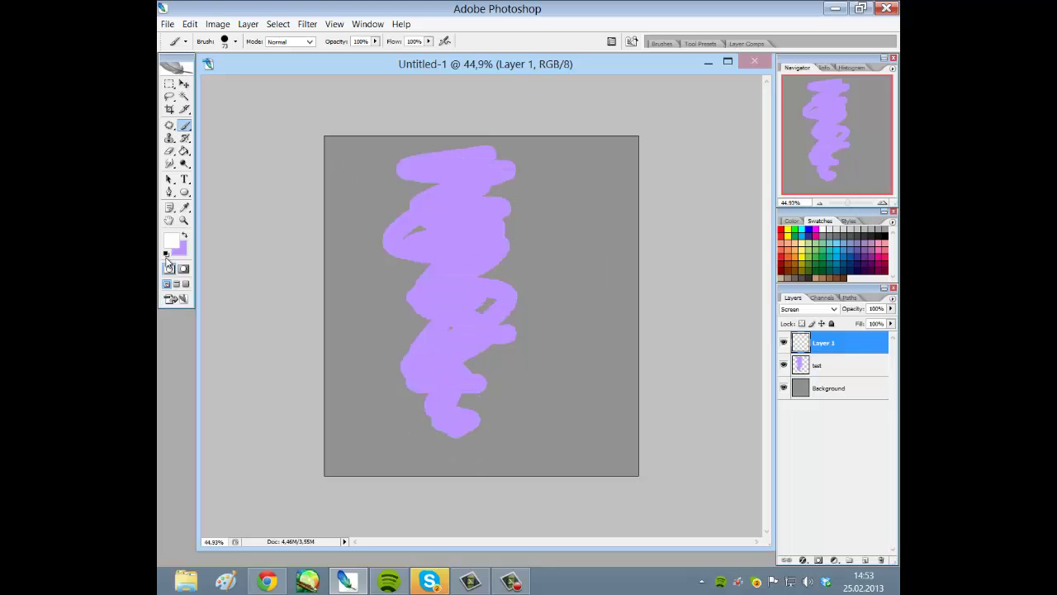
Set the foreground colour to black
{"action": "left_click", "coordinate": [171, 240]}
{"action": "left_click_drag", "start_coordinate": [363, 326], "coordinate": [299, 404]}
{"action": "left_click", "coordinate": [607, 185]}
Step back through the history until Layer 1, the purple scribble and the grey Background fill are all undone
{"action": "key", "text": "ctrl+z"}
{"action": "key", "text": "ctrl+z"}
{"action": "key", "text": "alt+bracketleft"}
{"action": "key", "text": "ctrl+alt+z"}
{"action": "key", "text": "ctrl+alt+z"}
{"action": "key", "text": "ctrl+alt+z"}
{"action": "key", "text": "ctrl+alt+z"}
{"action": "key", "text": "ctrl+alt+z"}
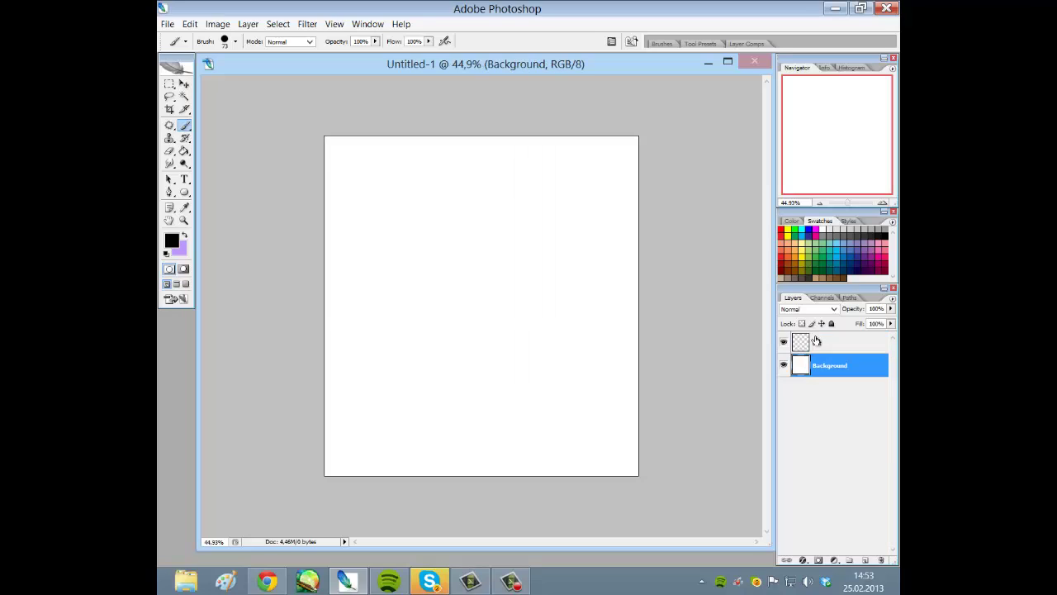
Rename the test layer as sketch
{"action": "left_click", "coordinate": [816, 340]}
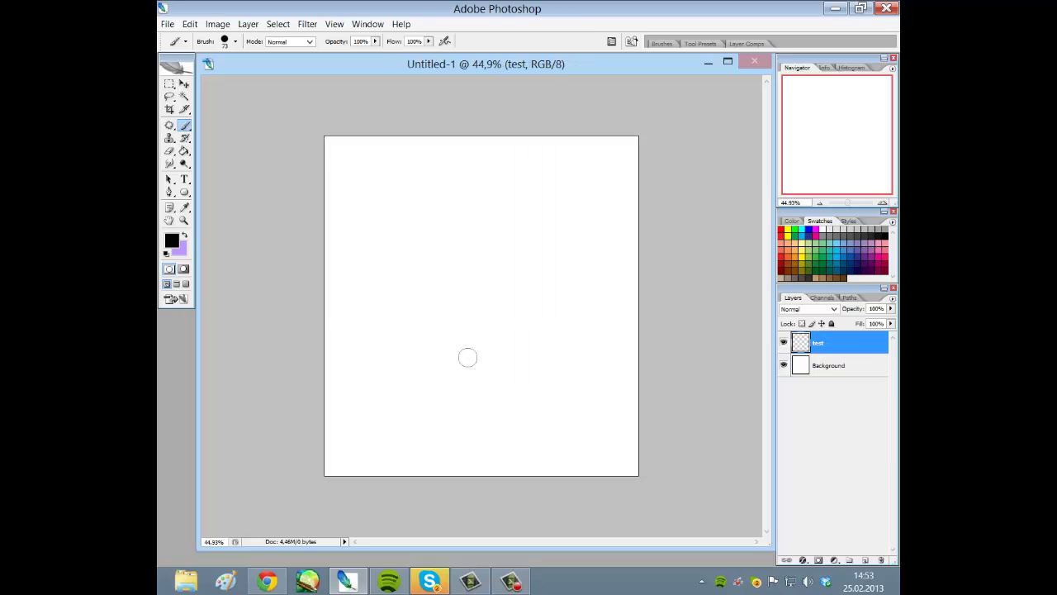
{"action": "double_click", "coordinate": [819, 343]}
{"action": "key", "text": "Return"}
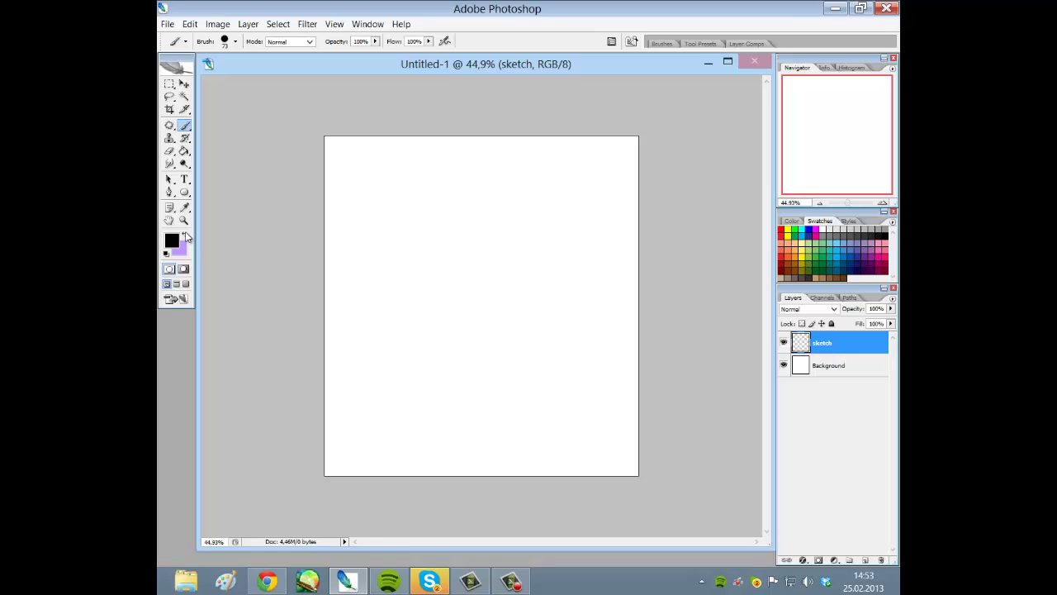
Choose the hard round 13 px brush preset for drawing on the sketch layer
{"action": "left_click", "coordinate": [235, 41]}
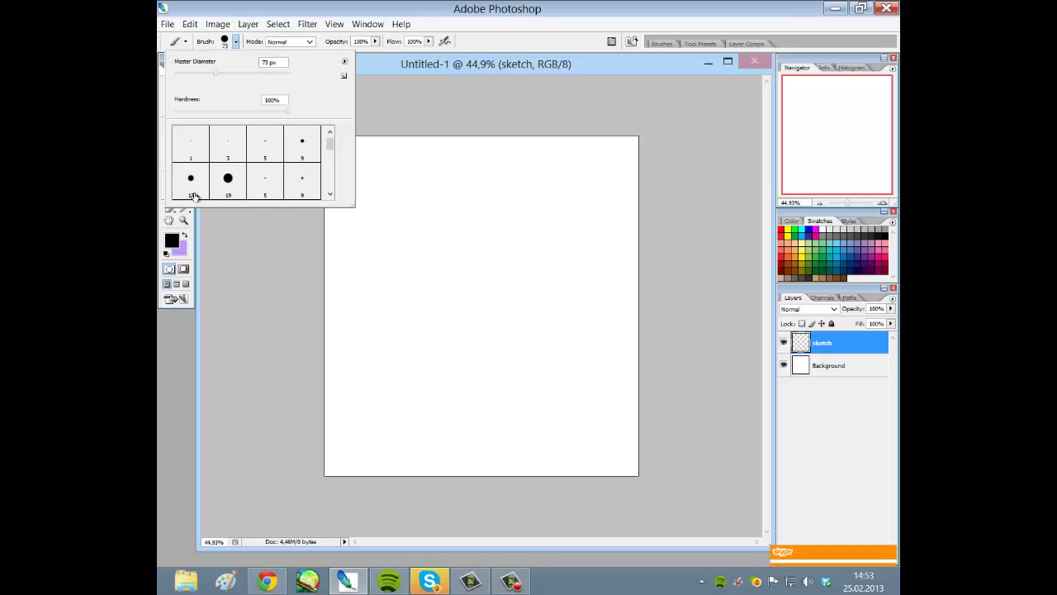
{"action": "left_click", "coordinate": [191, 180]}
{"action": "key", "text": "Tab"}
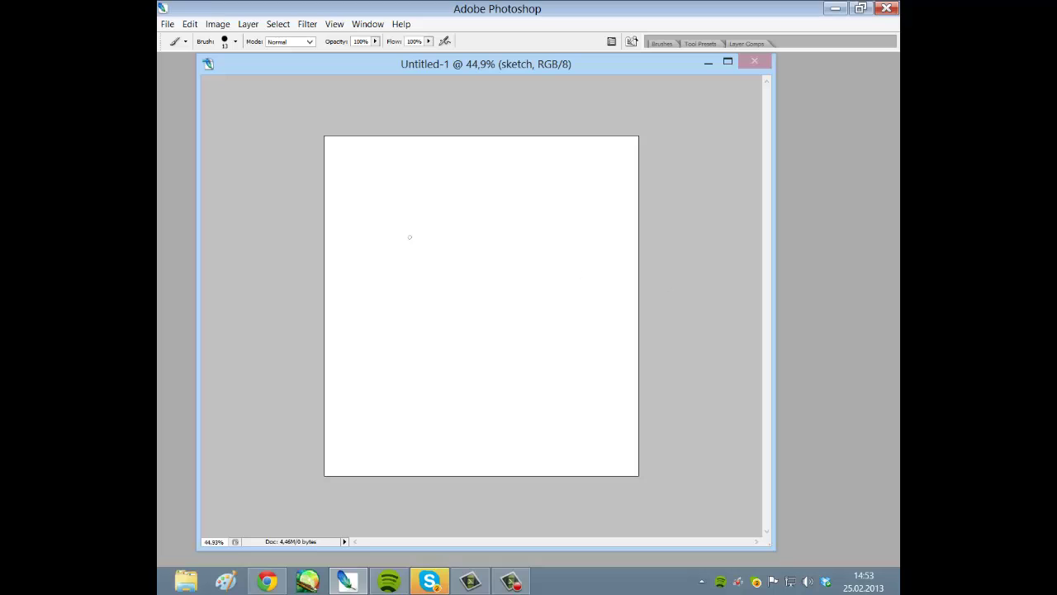
{"action": "key", "text": "Tab"}
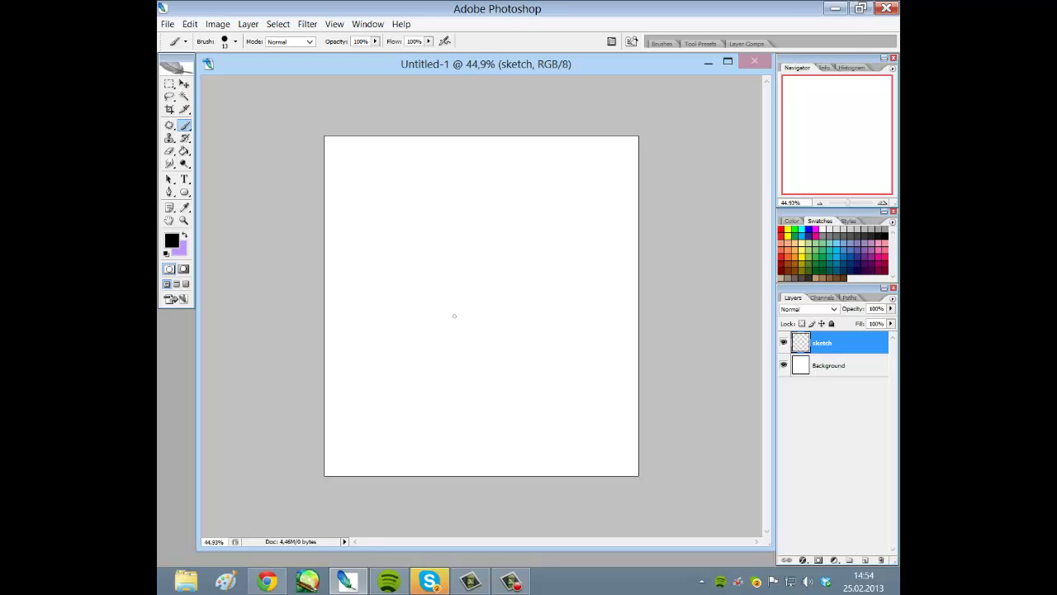
{"action": "left_click", "coordinate": [184, 236]}
{"action": "left_click", "coordinate": [185, 237]}
{"action": "left_click", "coordinate": [513, 581]}
{"action": "left_click", "coordinate": [844, 520]}
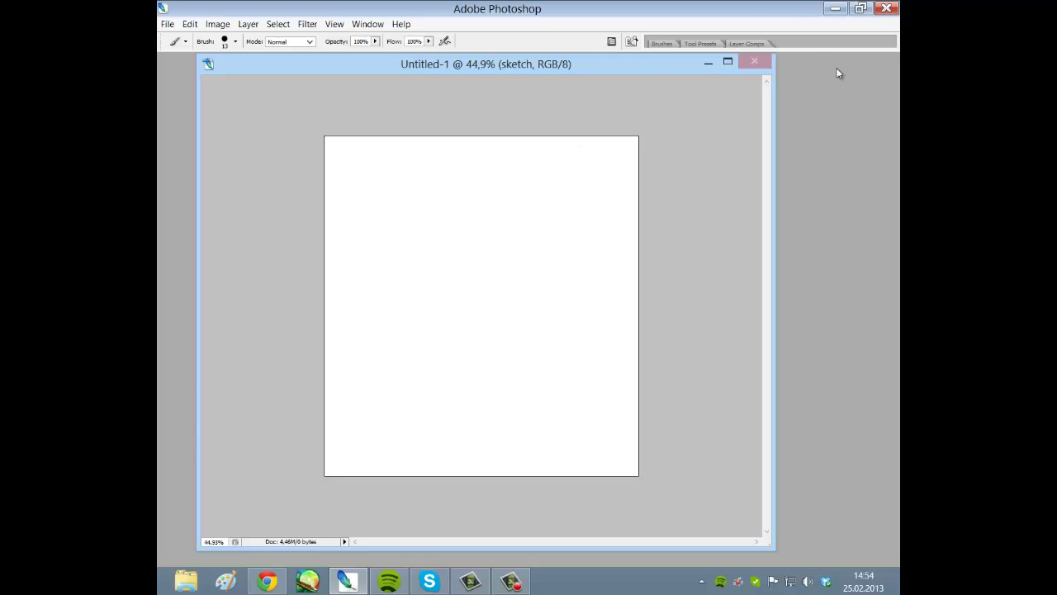
{"action": "key", "text": "Tab"}
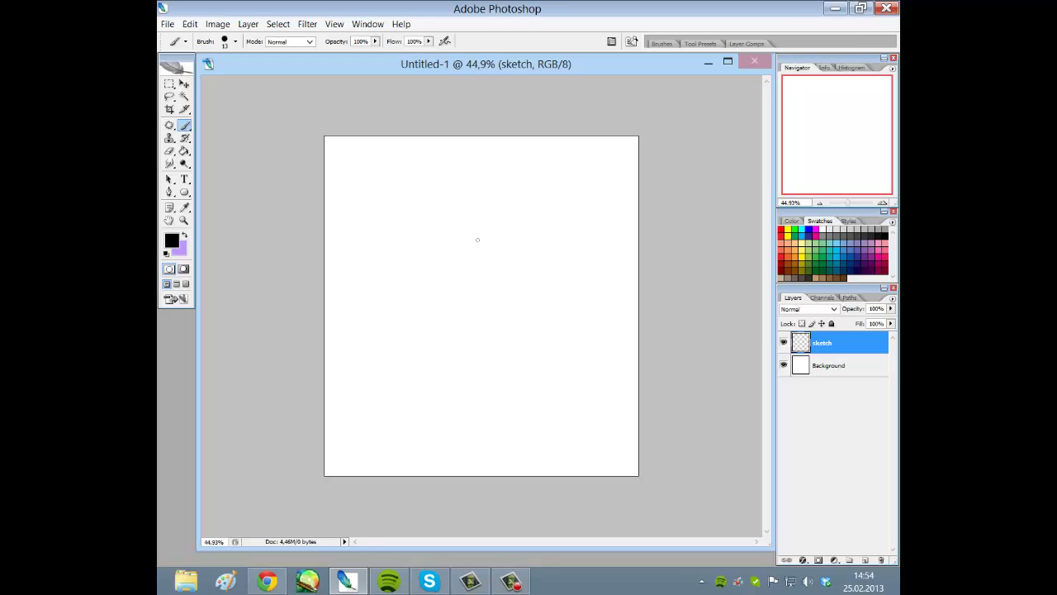
Set the brush opacity to 50% and sketch a loose circle of overlapping strokes in the upper half of the canvas
{"action": "left_click", "coordinate": [375, 41]}
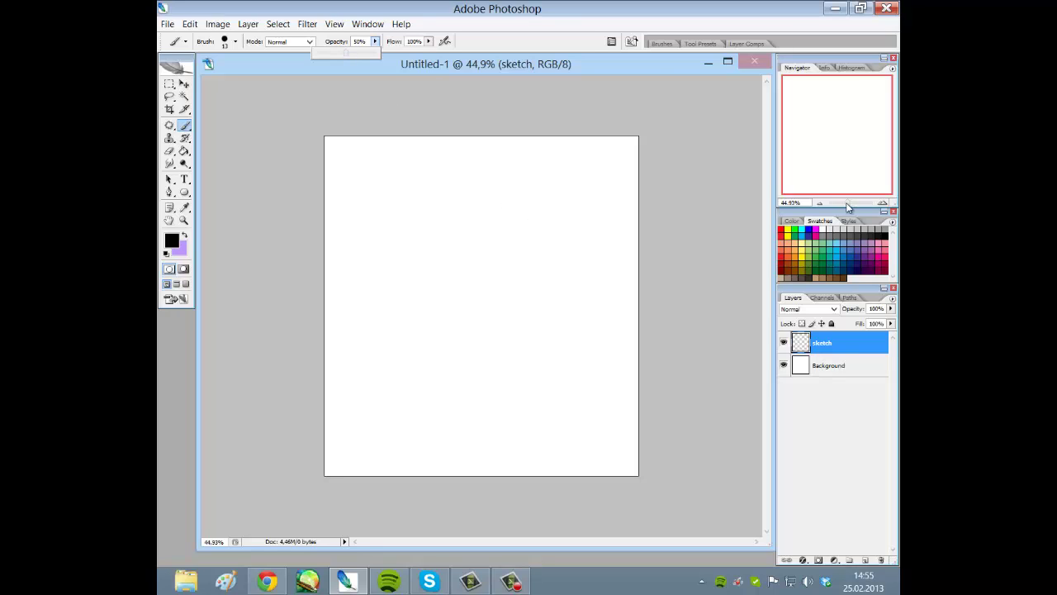
{"action": "key", "text": "Tab"}
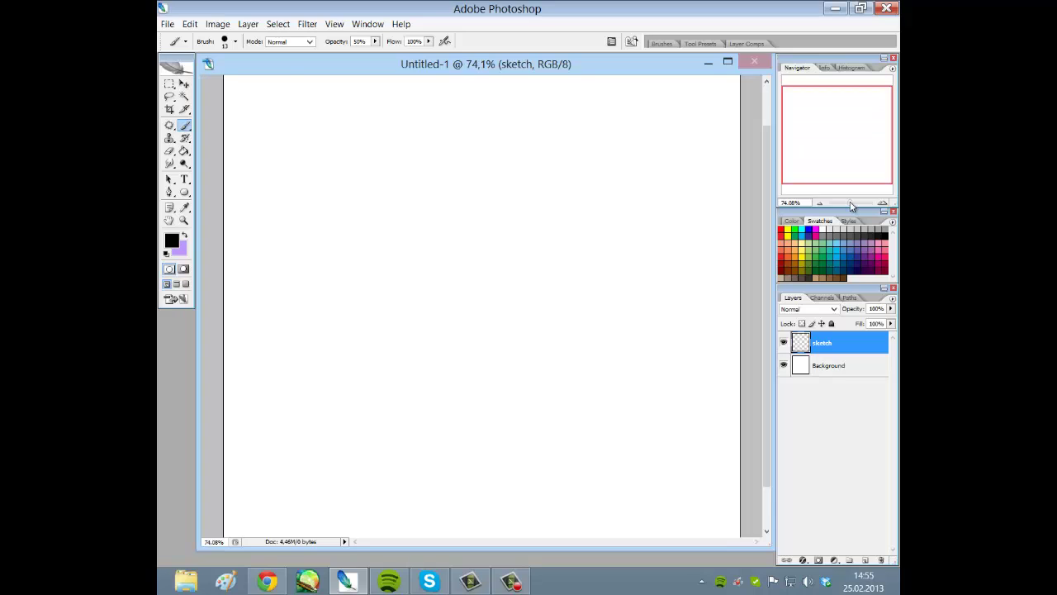
{"action": "left_click_drag", "start_coordinate": [851, 206], "coordinate": [849, 206]}
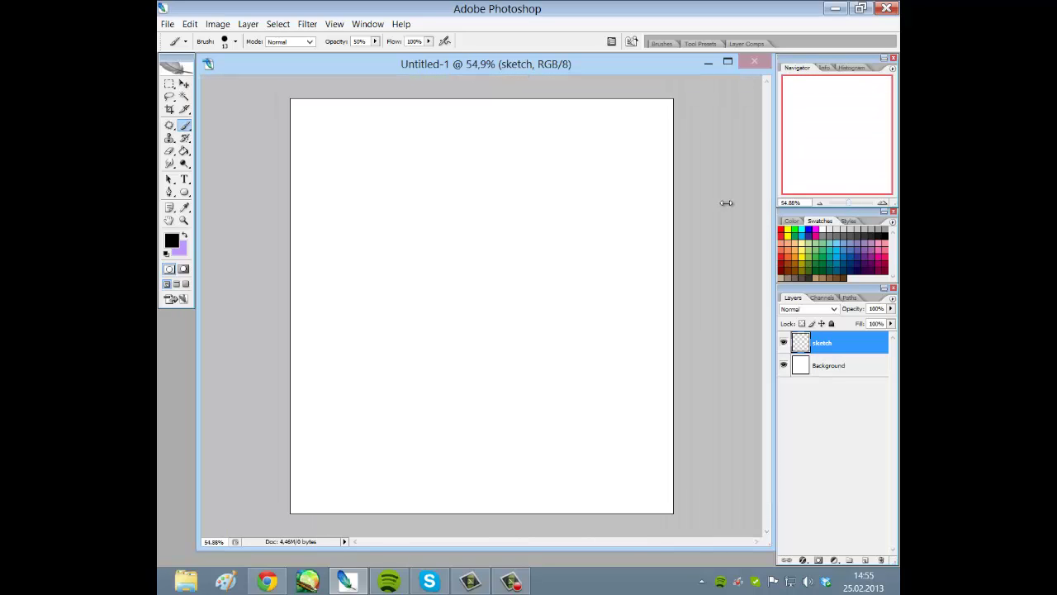
{"action": "mouse_move", "coordinate": [506, 144]}
{"action": "left_mouse_down"}
{"action": "mouse_move", "coordinate": [516, 281]}
{"action": "mouse_move", "coordinate": [570, 248]}
{"action": "mouse_move", "coordinate": [484, 207]}
{"action": "mouse_move", "coordinate": [570, 157]}
{"action": "mouse_move", "coordinate": [446, 248]}
{"action": "mouse_move", "coordinate": [496, 132]}
{"action": "mouse_move", "coordinate": [469, 106]}
{"action": "left_mouse_up"}
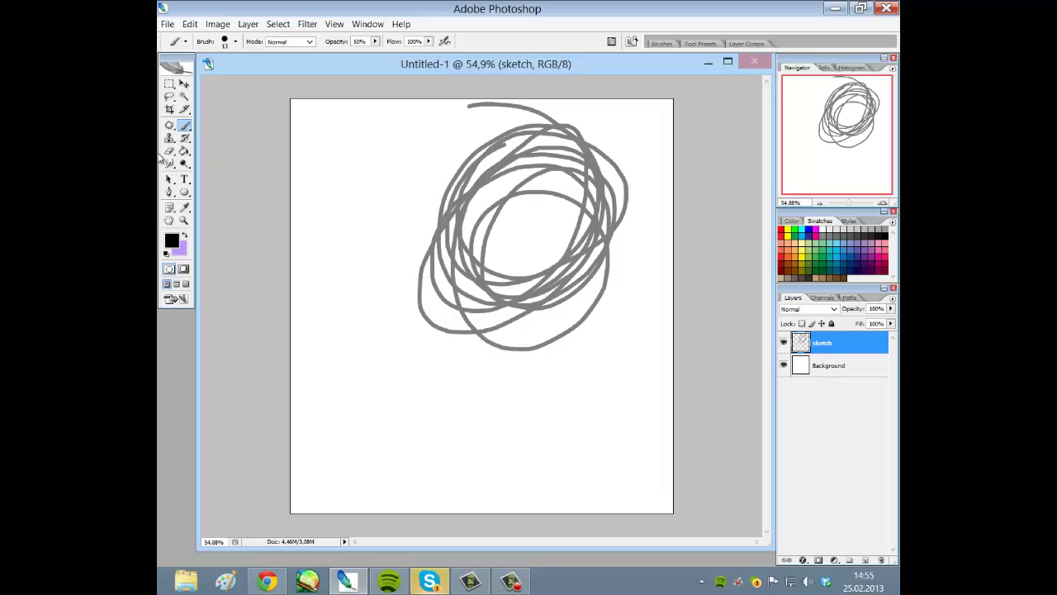
Erase the stray outer strokes around the sketched circle with the 135 px Eraser to tidy its outline
{"action": "left_click", "coordinate": [170, 151]}
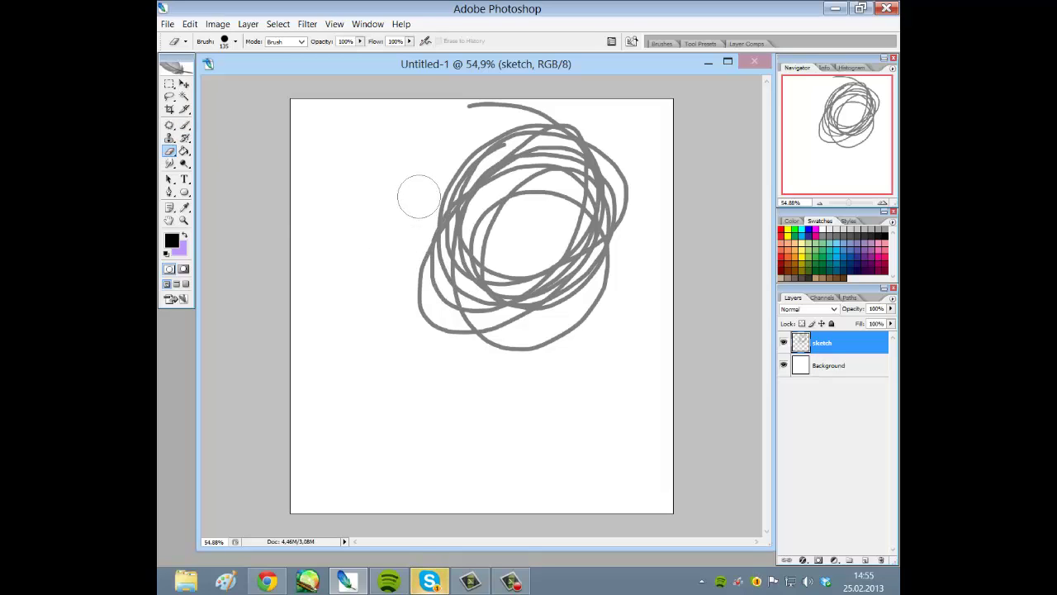
{"action": "mouse_move", "coordinate": [419, 196]}
{"action": "left_mouse_down"}
{"action": "mouse_move", "coordinate": [441, 291]}
{"action": "mouse_move", "coordinate": [493, 329]}
{"action": "mouse_move", "coordinate": [536, 341]}
{"action": "mouse_move", "coordinate": [406, 287]}
{"action": "mouse_move", "coordinate": [434, 318]}
{"action": "mouse_move", "coordinate": [522, 324]}
{"action": "mouse_move", "coordinate": [580, 297]}
{"action": "mouse_move", "coordinate": [628, 223]}
{"action": "mouse_move", "coordinate": [600, 279]}
{"action": "mouse_move", "coordinate": [499, 356]}
{"action": "mouse_move", "coordinate": [570, 313]}
{"action": "mouse_move", "coordinate": [622, 237]}
{"action": "mouse_move", "coordinate": [626, 159]}
{"action": "mouse_move", "coordinate": [598, 118]}
{"action": "mouse_move", "coordinate": [516, 108]}
{"action": "mouse_move", "coordinate": [407, 121]}
{"action": "mouse_move", "coordinate": [515, 110]}
{"action": "mouse_move", "coordinate": [609, 124]}
{"action": "mouse_move", "coordinate": [626, 157]}
{"action": "mouse_move", "coordinate": [574, 109]}
{"action": "mouse_move", "coordinate": [626, 167]}
{"action": "left_mouse_up"}
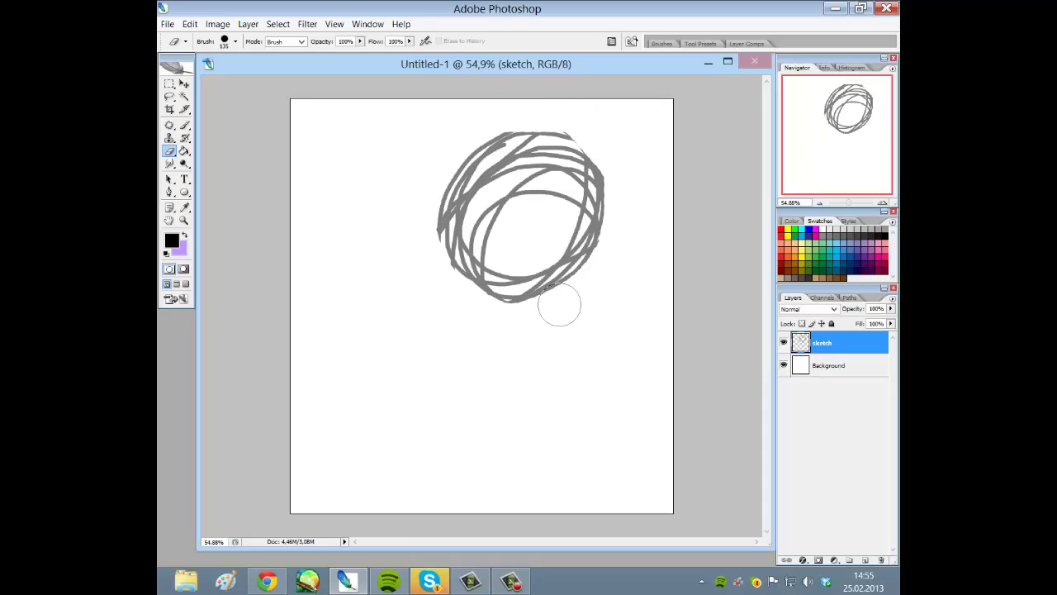
{"action": "mouse_move", "coordinate": [559, 304]}
{"action": "left_mouse_down"}
{"action": "mouse_move", "coordinate": [468, 307]}
{"action": "mouse_move", "coordinate": [532, 327]}
{"action": "mouse_move", "coordinate": [505, 321]}
{"action": "mouse_move", "coordinate": [531, 316]}
{"action": "left_mouse_up"}
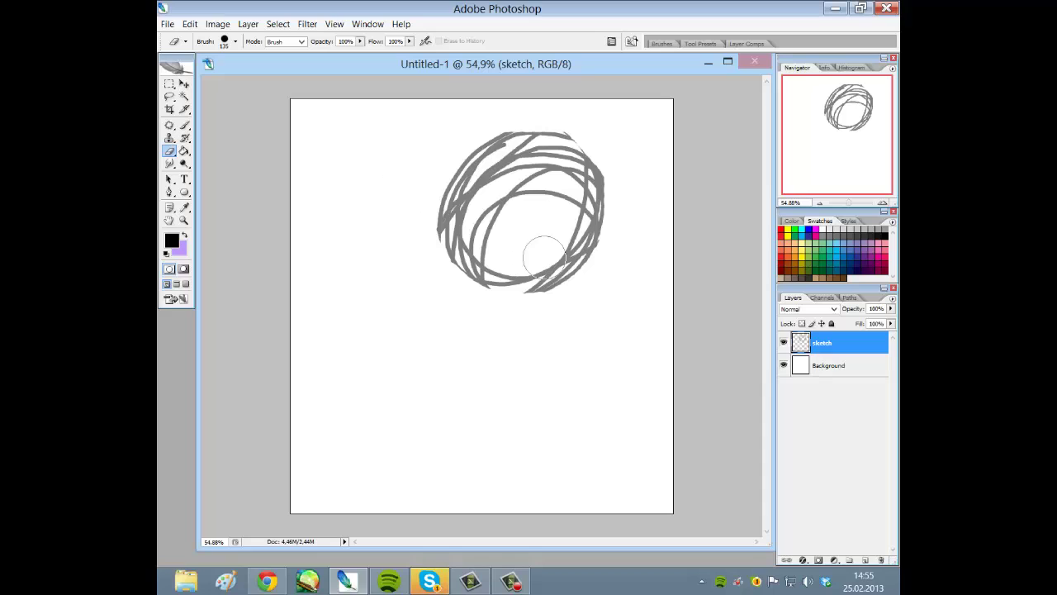
{"action": "left_click", "coordinate": [184, 124]}
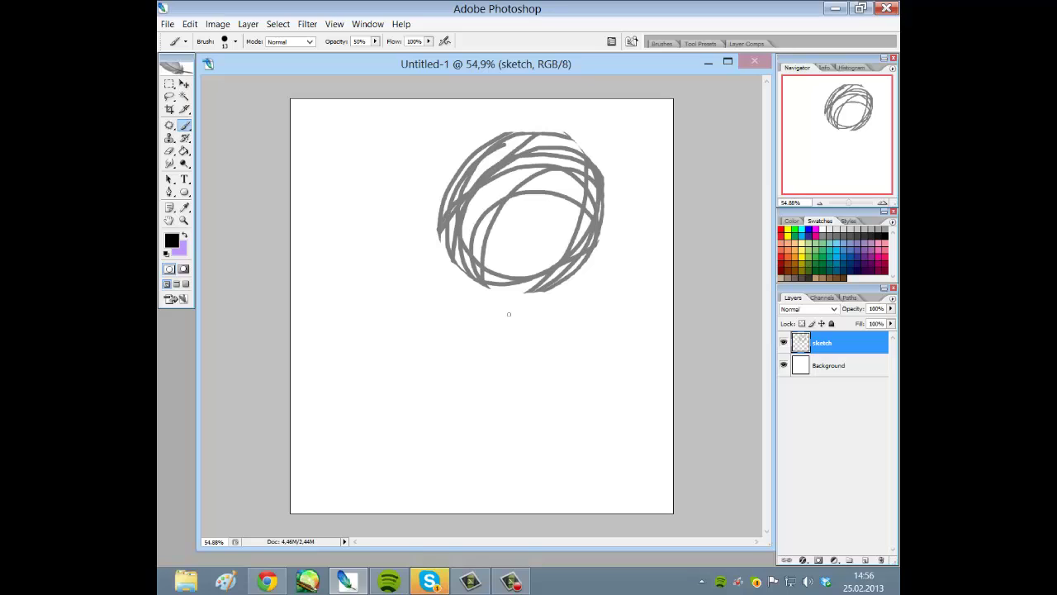
{"action": "mouse_move", "coordinate": [538, 271]}
{"action": "left_mouse_down"}
{"action": "mouse_move", "coordinate": [525, 405]}
{"action": "mouse_move", "coordinate": [542, 413]}
{"action": "left_mouse_up"}
{"action": "key", "text": "ctrl+z"}
Lasso the sketched circle and, in add-to-selection mode, five separate blank areas around it
{"action": "left_click", "coordinate": [170, 97]}
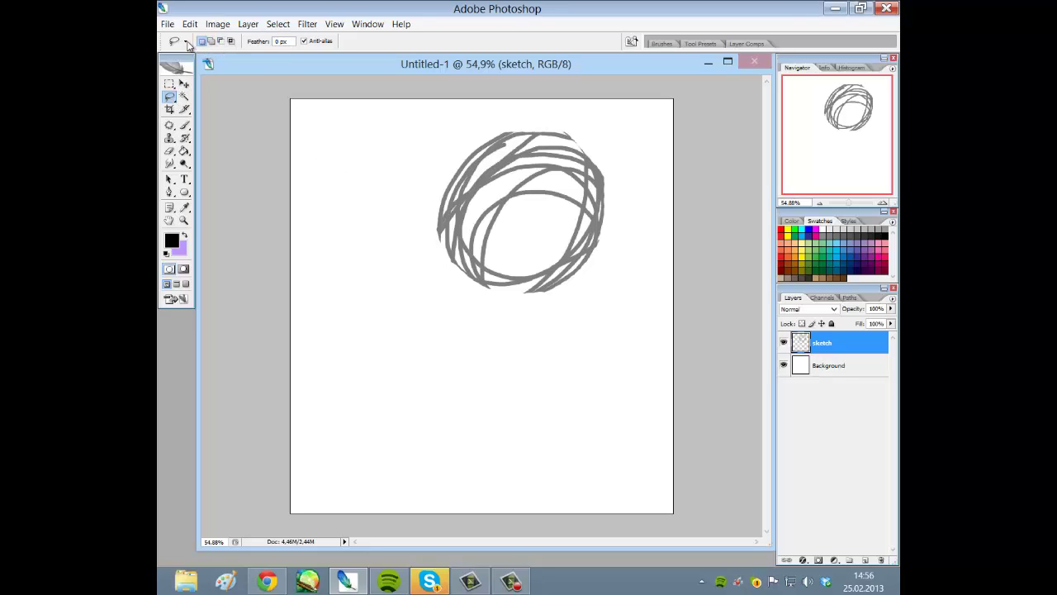
{"action": "mouse_move", "coordinate": [456, 109]}
{"action": "left_mouse_down"}
{"action": "mouse_move", "coordinate": [405, 146]}
{"action": "mouse_move", "coordinate": [543, 314]}
{"action": "mouse_move", "coordinate": [508, 99]}
{"action": "mouse_move", "coordinate": [427, 104]}
{"action": "left_mouse_up"}
{"action": "mouse_move", "coordinate": [348, 289]}
{"action": "left_mouse_down"}
{"action": "mouse_move", "coordinate": [389, 354]}
{"action": "mouse_move", "coordinate": [359, 288]}
{"action": "left_mouse_up"}
{"action": "left_click", "coordinate": [211, 42]}
{"action": "left_click_drag", "start_coordinate": [500, 118], "coordinate": [539, 325]}
{"action": "mouse_move", "coordinate": [493, 405]}
{"action": "left_mouse_down"}
{"action": "mouse_move", "coordinate": [497, 428]}
{"action": "mouse_move", "coordinate": [504, 405]}
{"action": "left_mouse_up"}
{"action": "mouse_move", "coordinate": [315, 428]}
{"action": "left_mouse_down"}
{"action": "mouse_move", "coordinate": [373, 488]}
{"action": "mouse_move", "coordinate": [359, 418]}
{"action": "left_mouse_up"}
{"action": "left_click_drag", "start_coordinate": [645, 336], "coordinate": [607, 334]}
{"action": "mouse_move", "coordinate": [324, 130]}
{"action": "left_mouse_down"}
{"action": "mouse_move", "coordinate": [314, 165]}
{"action": "mouse_move", "coordinate": [333, 142]}
{"action": "left_mouse_up"}
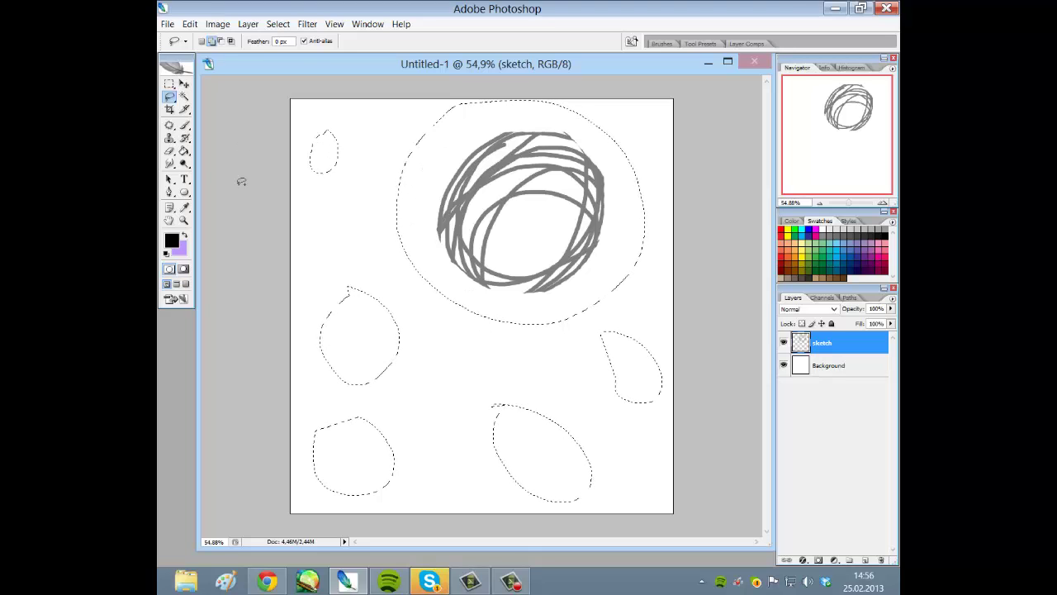
Subtract the blank areas from the selection, keeping only the sketched circle, and set the Lasso back to add-to-selection mode
{"action": "left_click", "coordinate": [221, 41]}
{"action": "mouse_move", "coordinate": [335, 244]}
{"action": "left_mouse_down"}
{"action": "mouse_move", "coordinate": [332, 404]}
{"action": "mouse_move", "coordinate": [417, 402]}
{"action": "mouse_move", "coordinate": [341, 246]}
{"action": "left_mouse_up"}
{"action": "mouse_move", "coordinate": [327, 362]}
{"action": "left_mouse_down"}
{"action": "mouse_move", "coordinate": [423, 441]}
{"action": "mouse_move", "coordinate": [419, 423]}
{"action": "mouse_move", "coordinate": [464, 502]}
{"action": "mouse_move", "coordinate": [455, 366]}
{"action": "left_mouse_up"}
{"action": "mouse_move", "coordinate": [625, 314]}
{"action": "left_mouse_down"}
{"action": "mouse_move", "coordinate": [690, 446]}
{"action": "mouse_move", "coordinate": [590, 324]}
{"action": "left_mouse_up"}
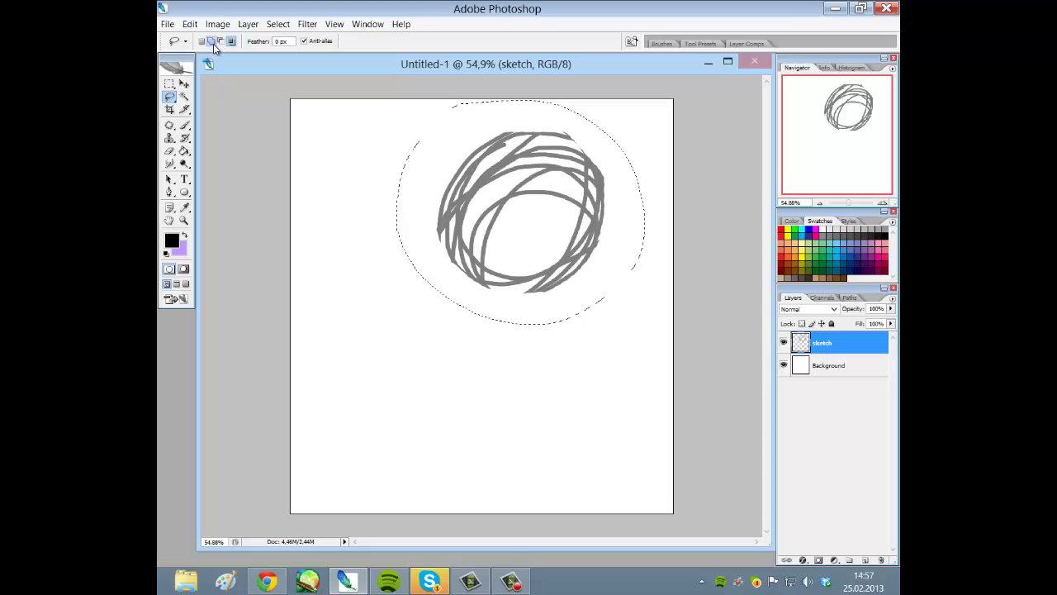
{"action": "left_click", "coordinate": [211, 41]}
Try Free Transform on the selected circle, scaling it to about 113% width and 140% height and rotating it about 1.6°
{"action": "right_click", "coordinate": [507, 201]}
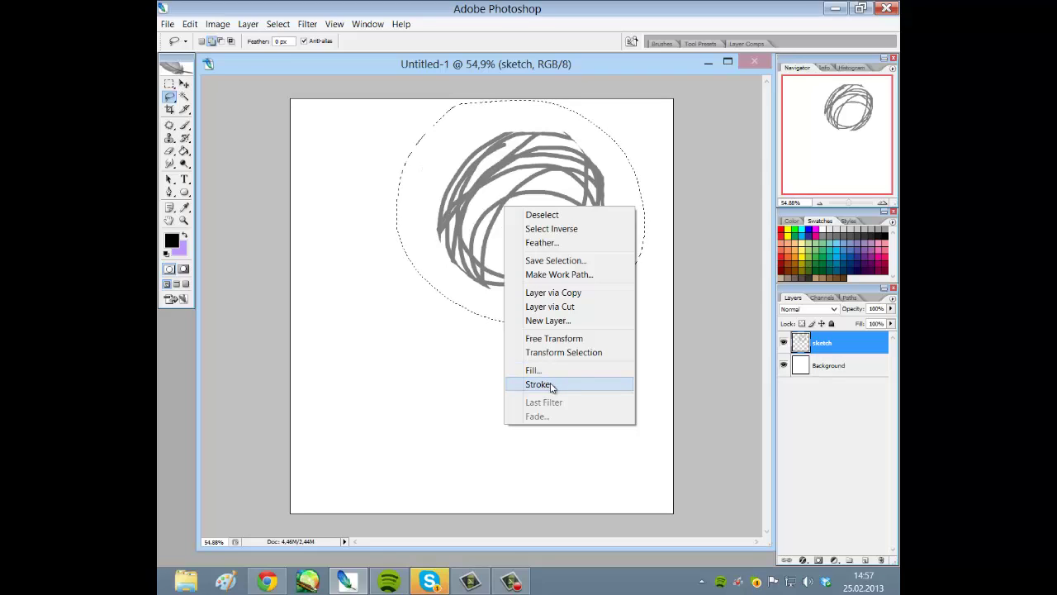
{"action": "left_click", "coordinate": [545, 338]}
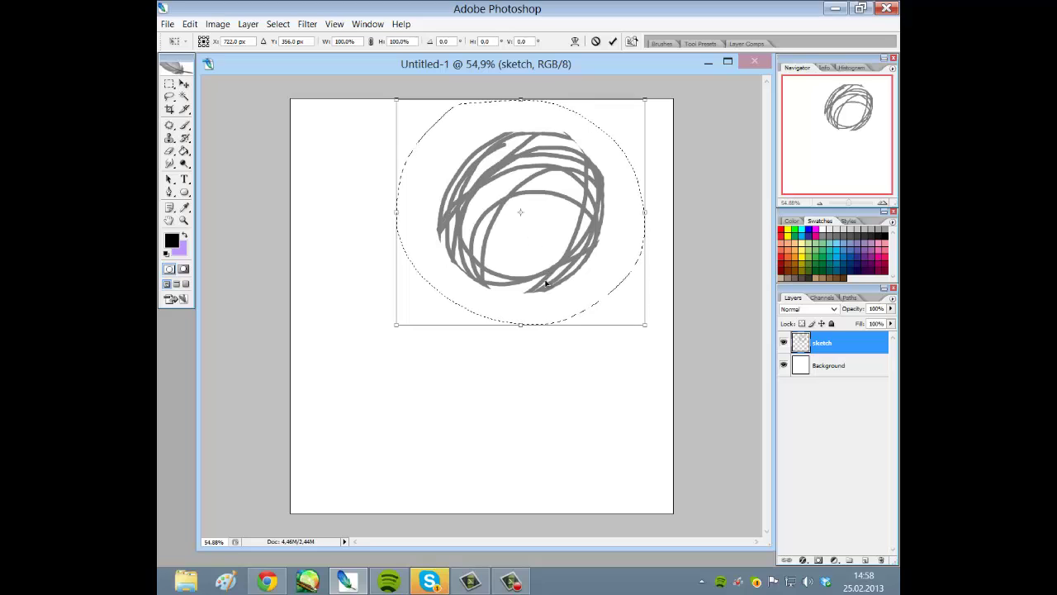
{"action": "left_click_drag", "start_coordinate": [395, 325], "coordinate": [368, 369]}
{"action": "mouse_move", "coordinate": [373, 237]}
{"action": "left_mouse_down"}
{"action": "mouse_move", "coordinate": [208, 236]}
{"action": "mouse_move", "coordinate": [363, 235]}
{"action": "left_mouse_up"}
{"action": "left_click_drag", "start_coordinate": [498, 367], "coordinate": [504, 415]}
{"action": "left_click_drag", "start_coordinate": [679, 369], "coordinate": [629, 348]}
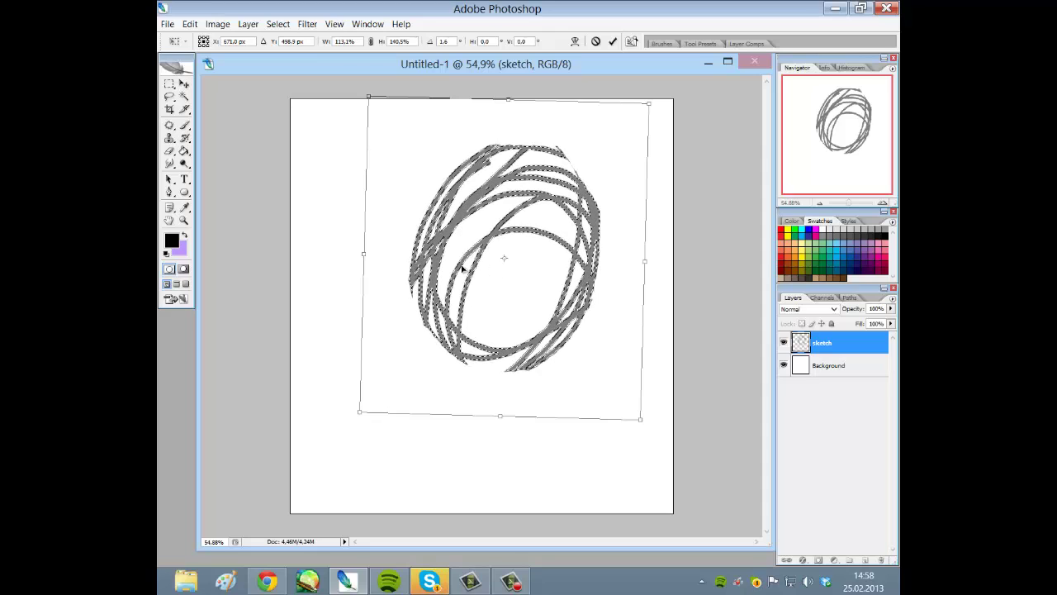
Undo the last rotation and leave Free Transform without applying the transformation
{"action": "key", "text": "ctrl+z"}
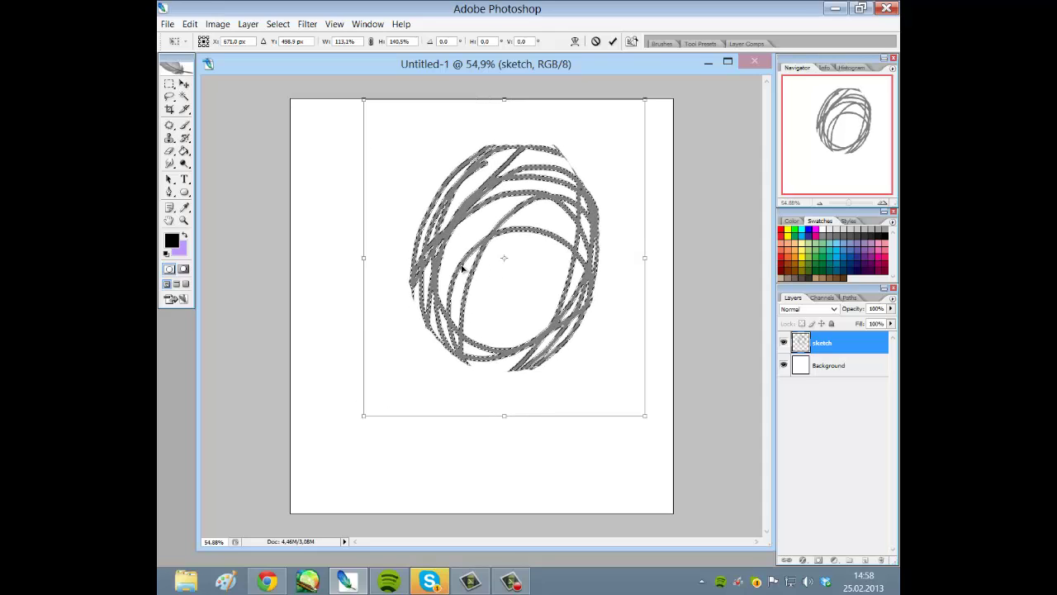
{"action": "right_click", "coordinate": [481, 240]}
{"action": "key", "text": "Escape"}
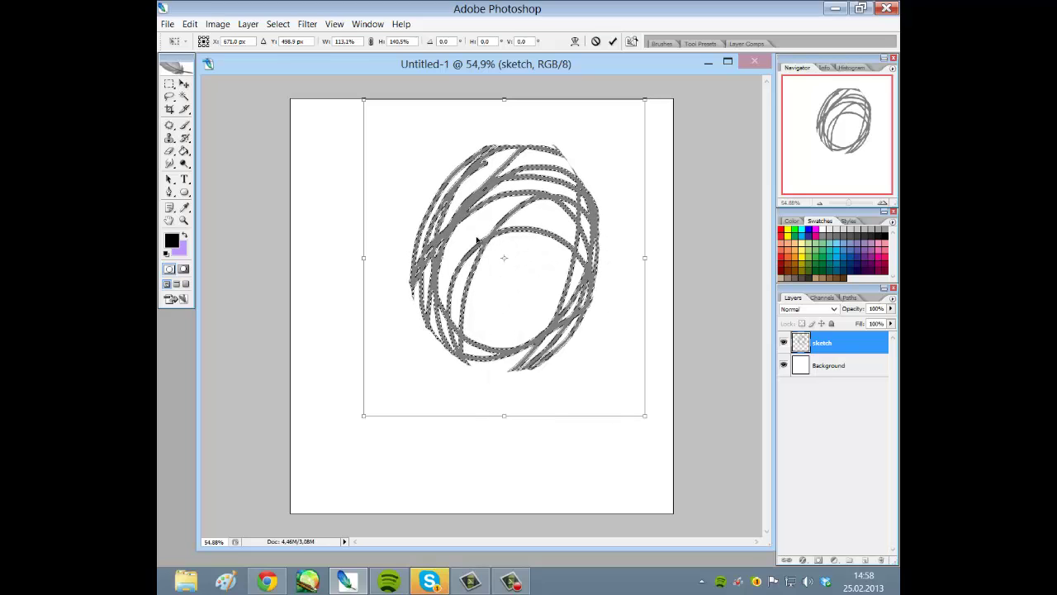
{"action": "left_click", "coordinate": [184, 125]}
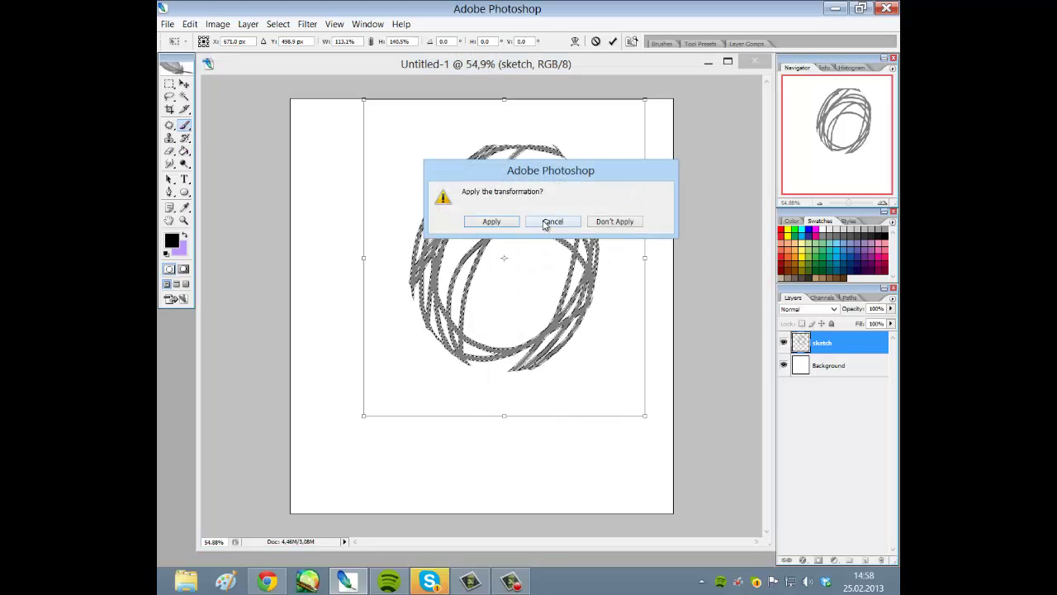
{"action": "left_click", "coordinate": [552, 221]}
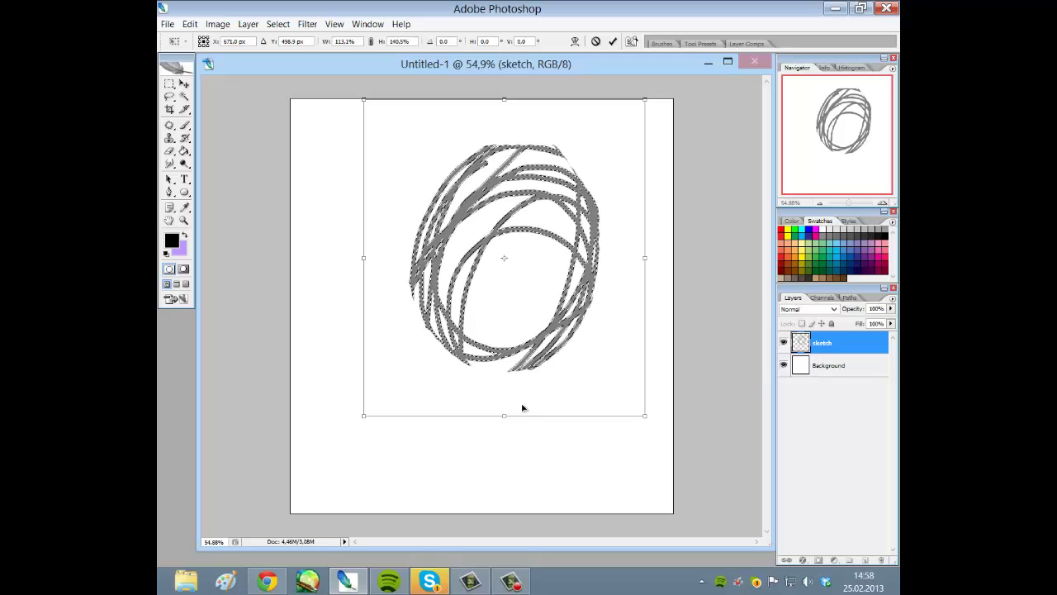
{"action": "left_click", "coordinate": [185, 126]}
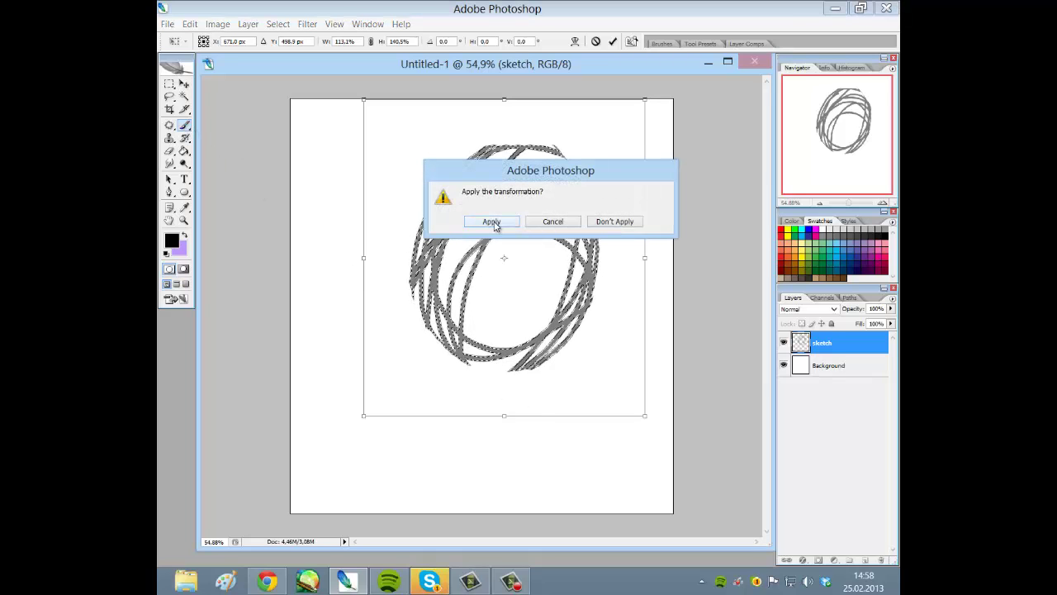
{"action": "left_click", "coordinate": [612, 225]}
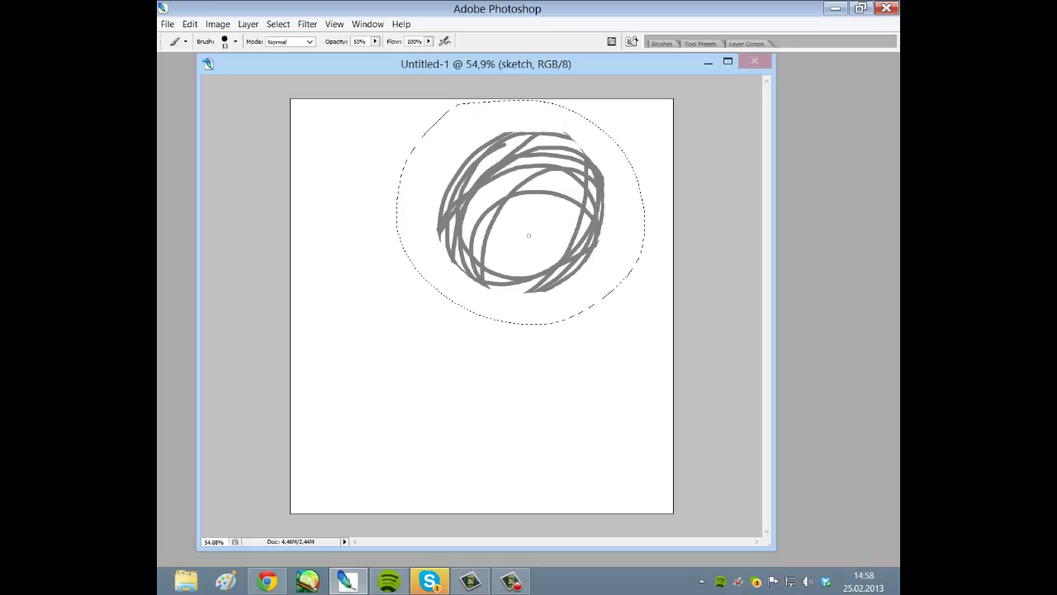
{"action": "key", "text": "Tab"}
{"action": "right_click", "coordinate": [590, 208]}
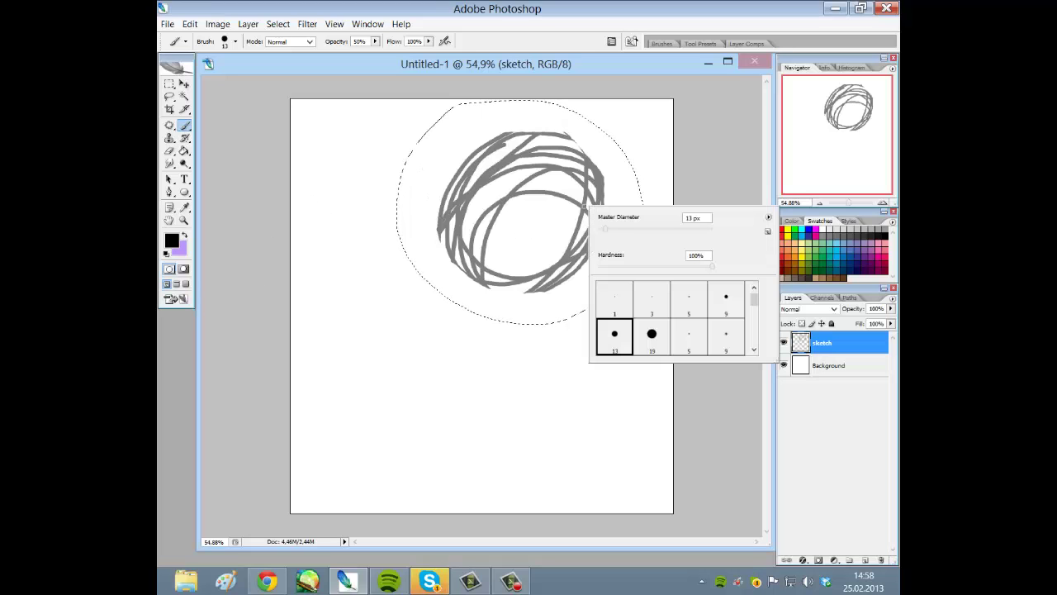
{"action": "right_click", "coordinate": [469, 169]}
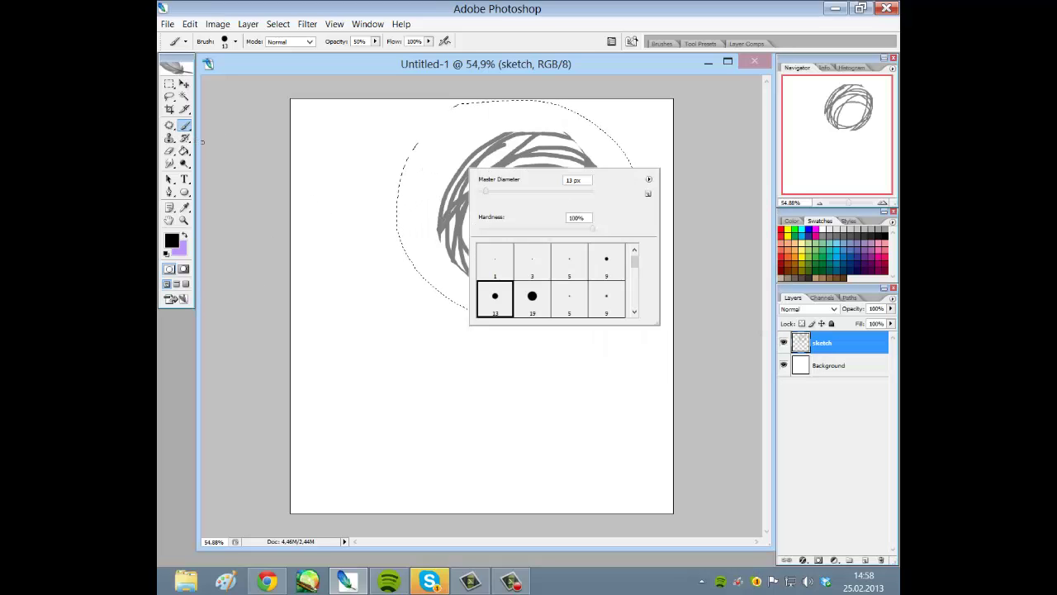
{"action": "key", "text": "Tab"}
{"action": "key", "text": "Tab"}
{"action": "right_click", "coordinate": [534, 208]}
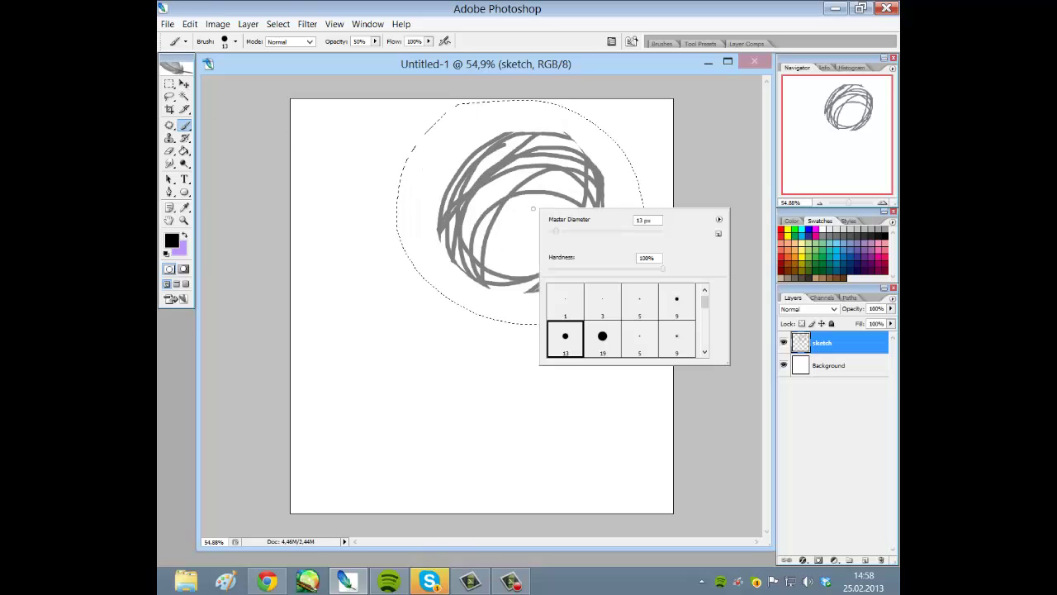
{"action": "key", "text": "Tab"}
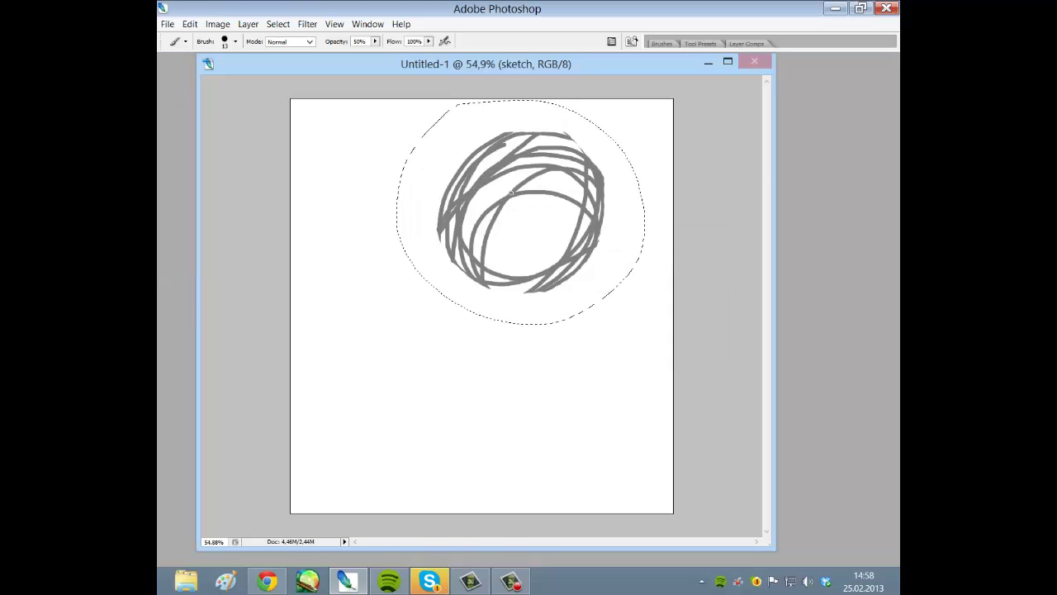
{"action": "key", "text": "Tab"}
Scale the selected circle to about 128% width and 131% height with Free Transform and apply the transformation
{"action": "left_click", "coordinate": [169, 96]}
{"action": "right_click", "coordinate": [542, 210]}
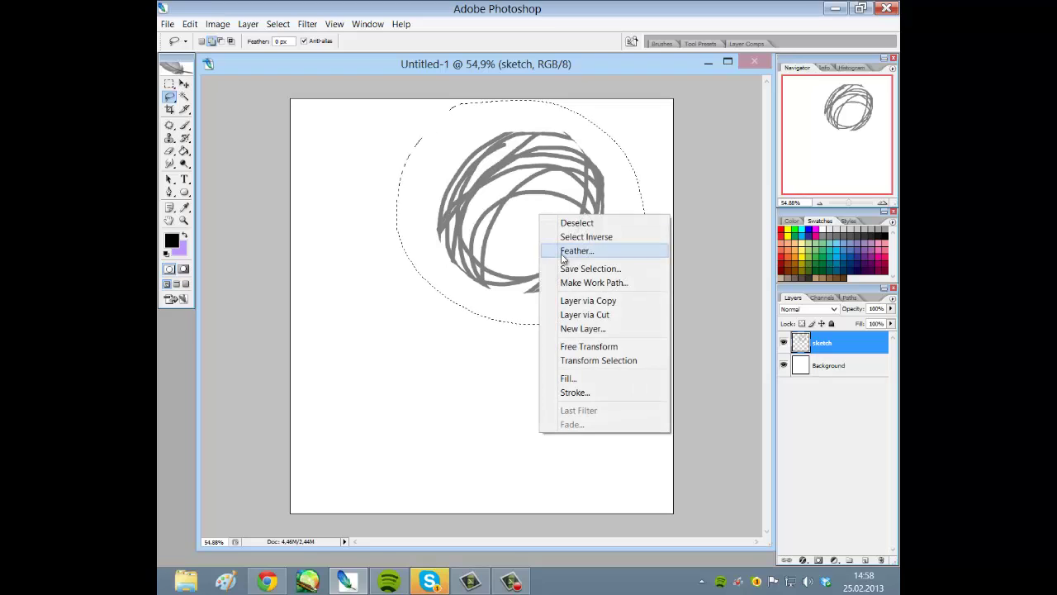
{"action": "left_click", "coordinate": [589, 346]}
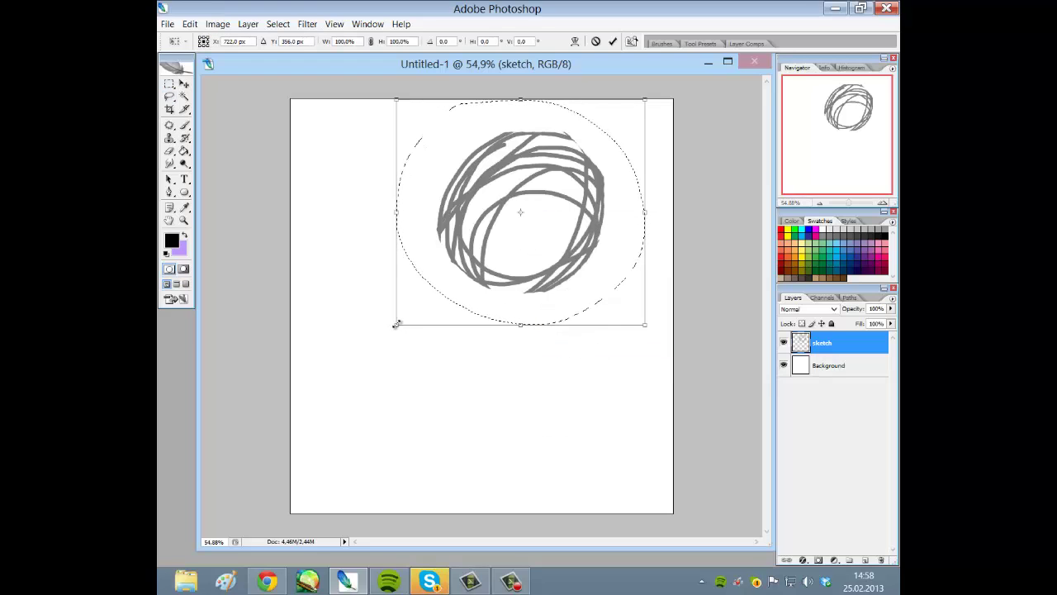
{"action": "mouse_move", "coordinate": [397, 326]}
{"action": "left_mouse_down"}
{"action": "mouse_move", "coordinate": [327, 395]}
{"action": "mouse_move", "coordinate": [321, 388]}
{"action": "mouse_move", "coordinate": [328, 396]}
{"action": "left_mouse_up"}
{"action": "mouse_move", "coordinate": [475, 316]}
{"action": "left_mouse_down"}
{"action": "mouse_move", "coordinate": [514, 318]}
{"action": "mouse_move", "coordinate": [502, 320]}
{"action": "left_mouse_up"}
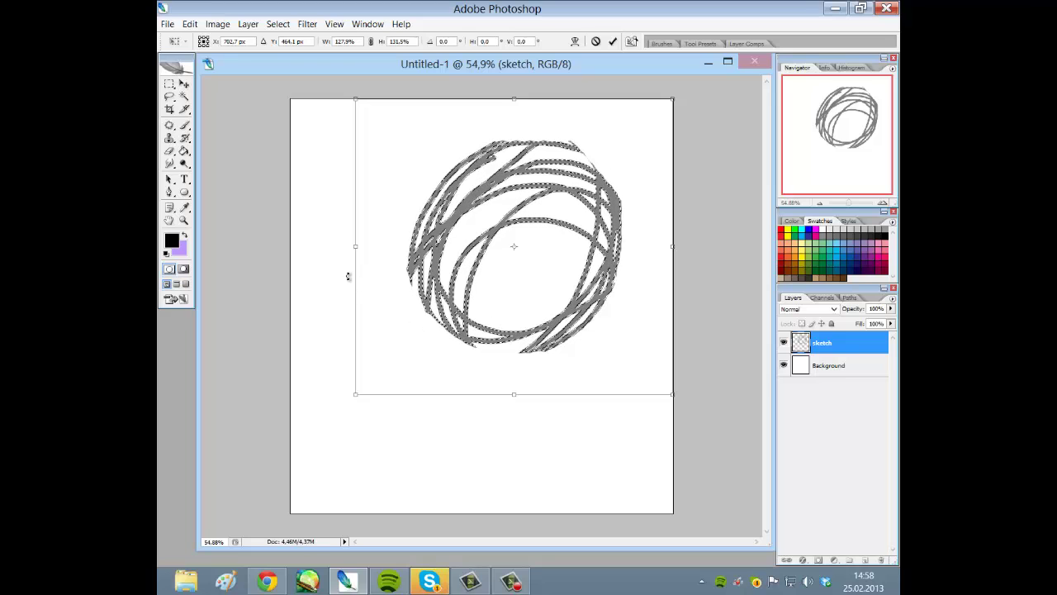
{"action": "left_click", "coordinate": [187, 130]}
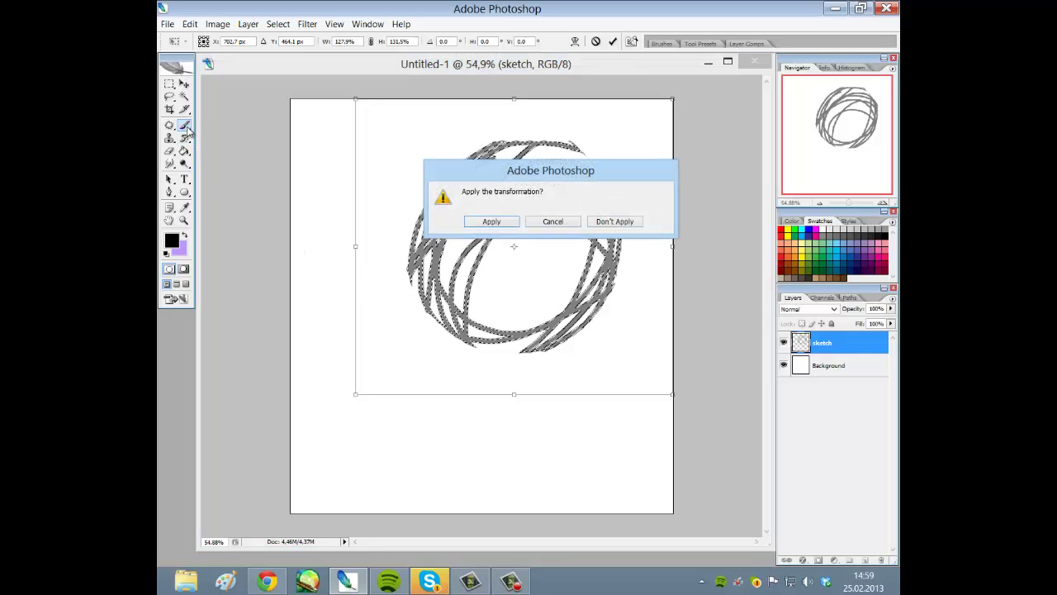
{"action": "left_click", "coordinate": [491, 222]}
With nothing selected, sketch a small circle at the large circle's lower left and rough neck and shoulder lines down to the canvas edge
{"action": "key", "text": "Tab"}
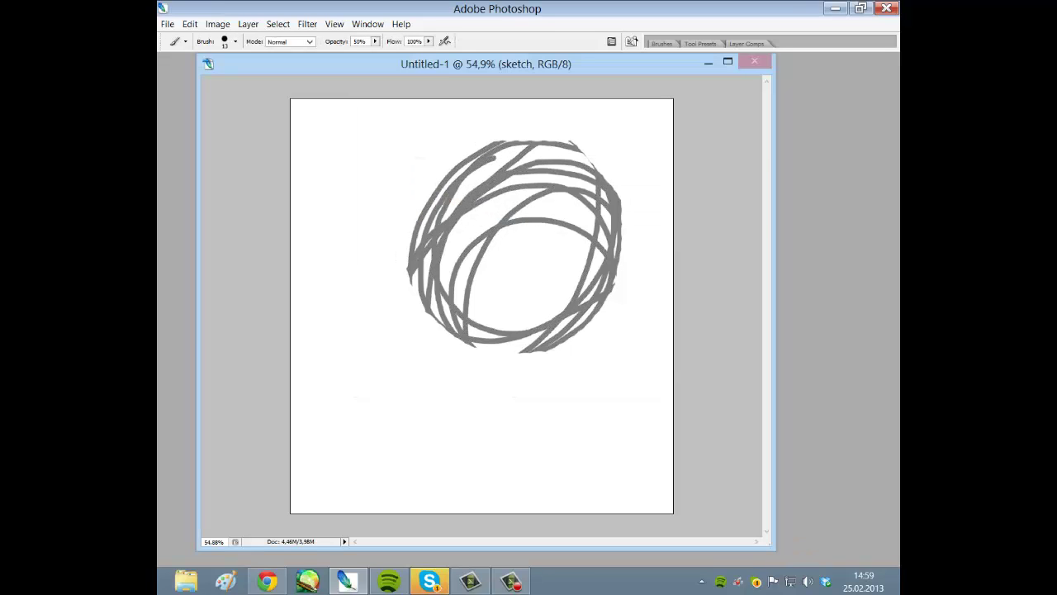
{"action": "key", "text": "Tab"}
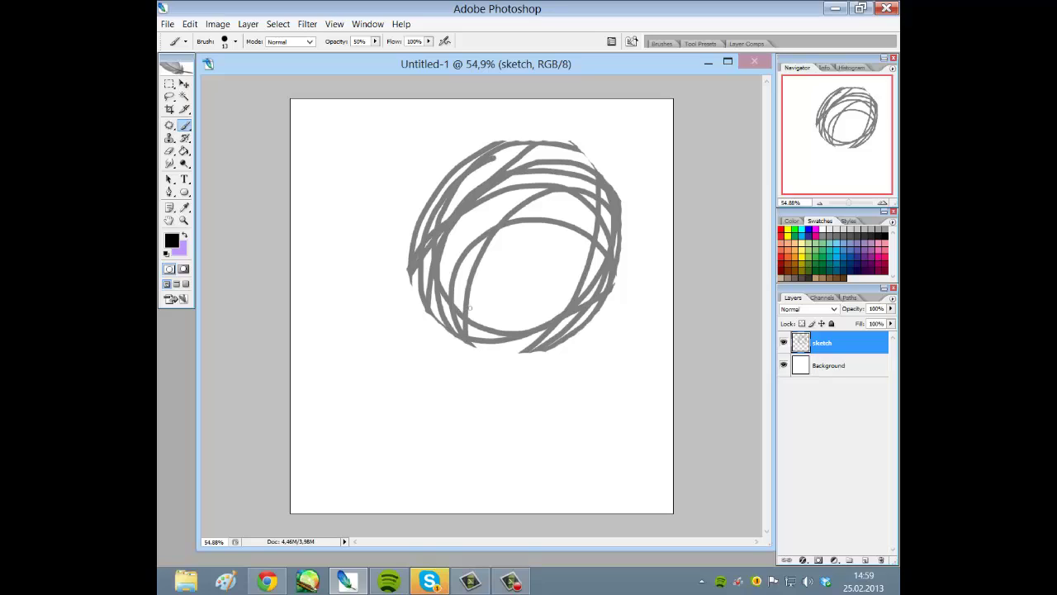
{"action": "key", "text": "Tab"}
{"action": "mouse_move", "coordinate": [449, 287]}
{"action": "left_mouse_down"}
{"action": "mouse_move", "coordinate": [479, 297]}
{"action": "mouse_move", "coordinate": [453, 289]}
{"action": "mouse_move", "coordinate": [481, 327]}
{"action": "mouse_move", "coordinate": [460, 334]}
{"action": "mouse_move", "coordinate": [452, 297]}
{"action": "mouse_move", "coordinate": [462, 348]}
{"action": "left_mouse_up"}
{"action": "mouse_move", "coordinate": [536, 334]}
{"action": "left_mouse_down"}
{"action": "mouse_move", "coordinate": [537, 436]}
{"action": "mouse_move", "coordinate": [552, 497]}
{"action": "mouse_move", "coordinate": [574, 512]}
{"action": "left_mouse_up"}
{"action": "left_click_drag", "start_coordinate": [554, 340], "coordinate": [602, 512]}
{"action": "mouse_move", "coordinate": [461, 373]}
{"action": "left_mouse_down"}
{"action": "mouse_move", "coordinate": [449, 420]}
{"action": "mouse_move", "coordinate": [451, 364]}
{"action": "mouse_move", "coordinate": [418, 558]}
{"action": "left_mouse_up"}
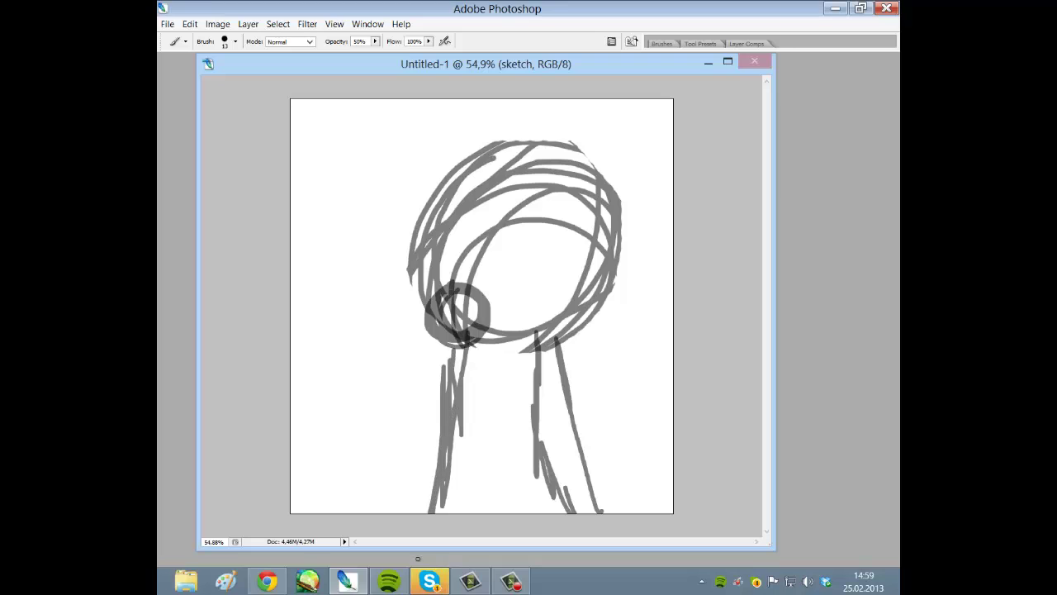
{"action": "mouse_move", "coordinate": [580, 372]}
{"action": "left_mouse_down"}
{"action": "mouse_move", "coordinate": [605, 480]}
{"action": "mouse_move", "coordinate": [588, 526]}
{"action": "left_mouse_up"}
Flip the whole canvas horizontally to mirror the head-and-neck sketch
{"action": "key", "text": "Tab"}
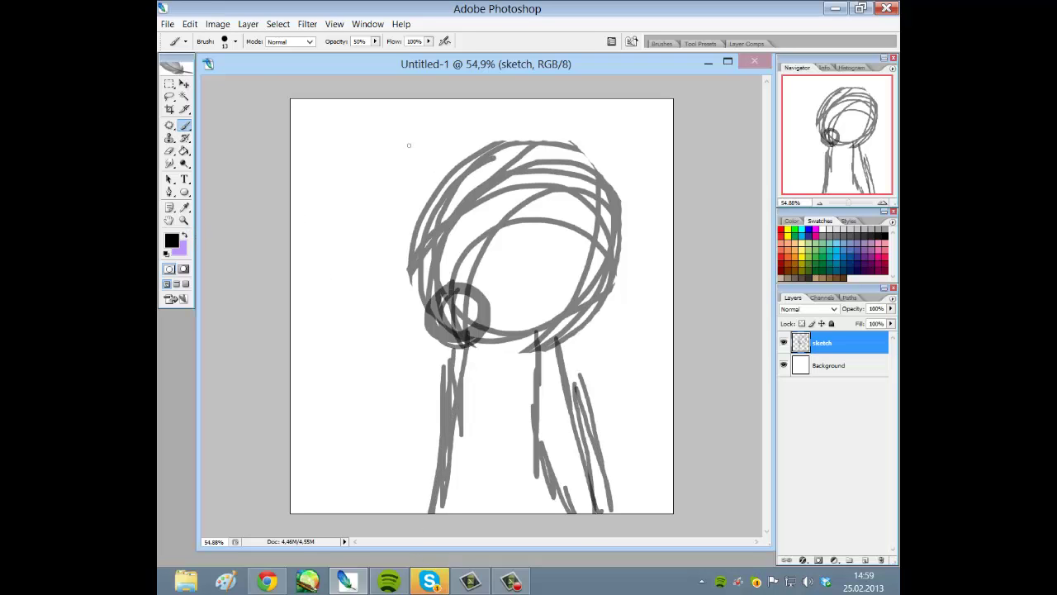
{"action": "left_click", "coordinate": [218, 24]}
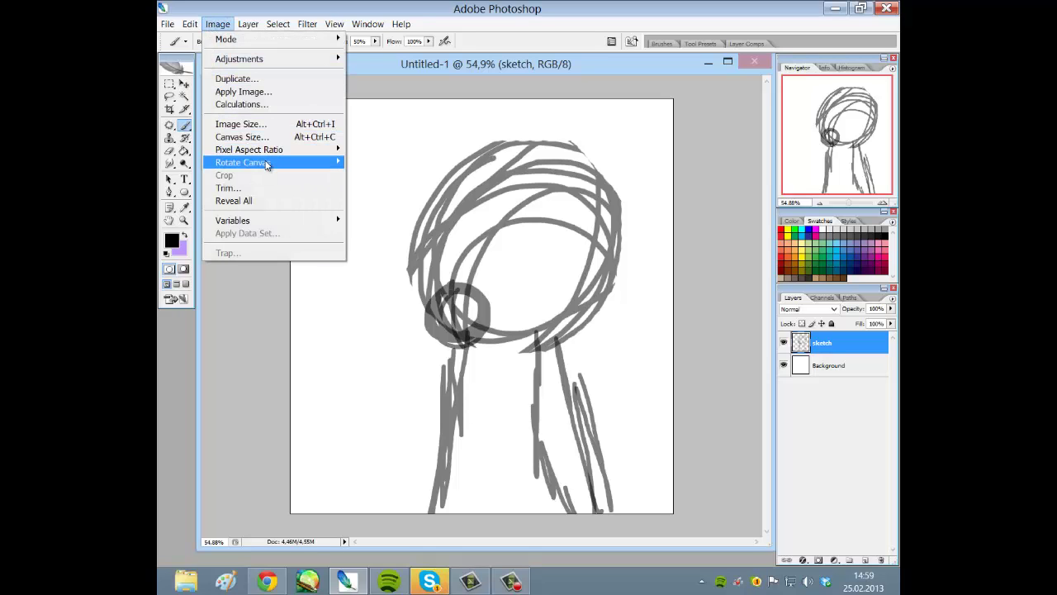
{"action": "mouse_move", "coordinate": [269, 162]}
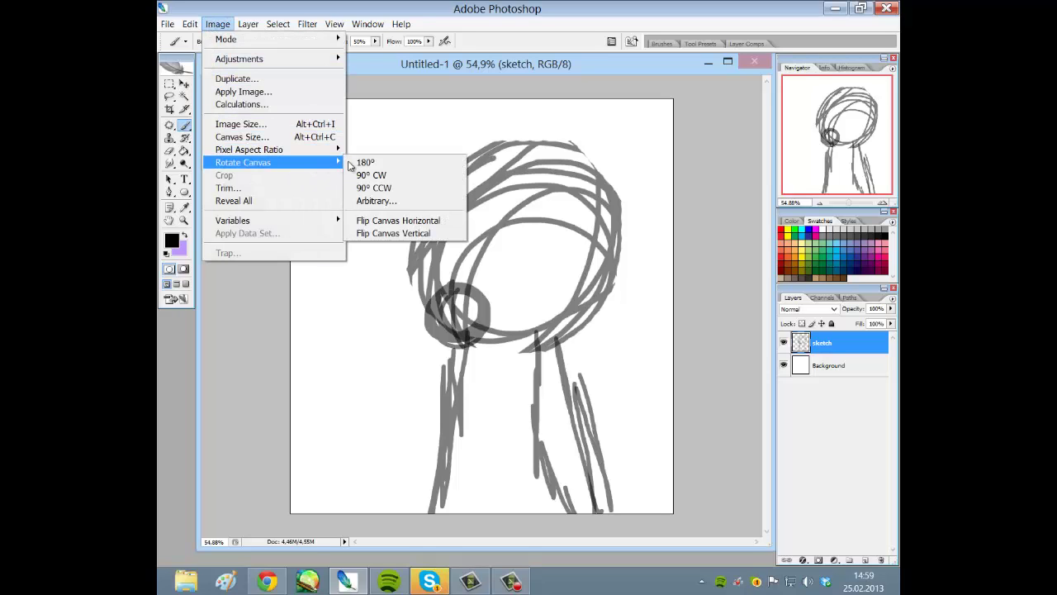
{"action": "left_click", "coordinate": [392, 221]}
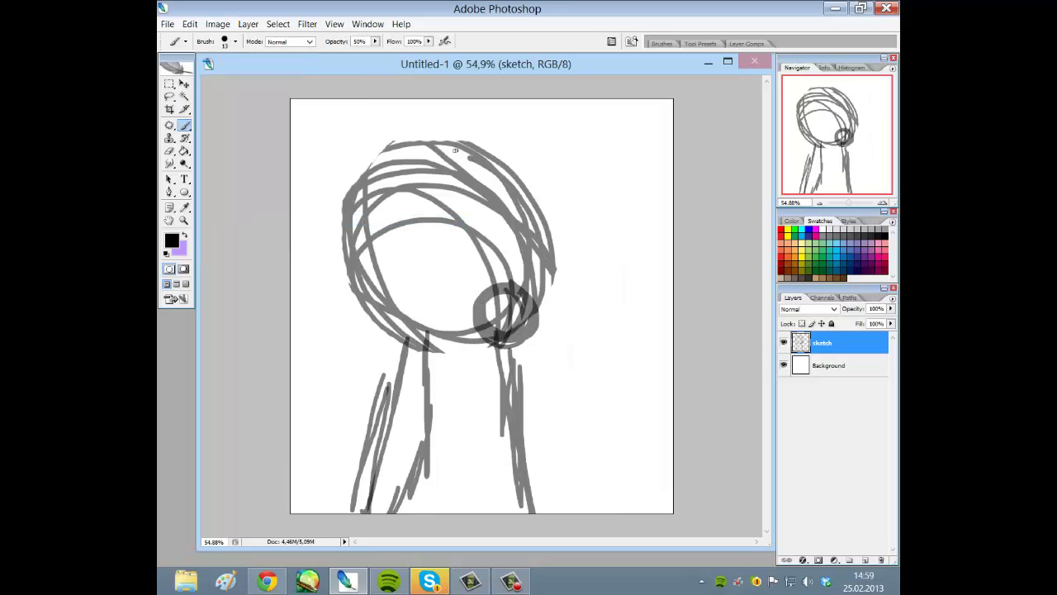
Redraw the large head circle on the sketch layer with dark overlapping brush strokes, undoing unwanted strokes
{"action": "key", "text": "Tab"}
{"action": "left_click_drag", "start_coordinate": [454, 150], "coordinate": [436, 318]}
{"action": "key", "text": "ctrl+z"}
{"action": "mouse_move", "coordinate": [442, 170]}
{"action": "left_mouse_down"}
{"action": "mouse_move", "coordinate": [449, 330]}
{"action": "mouse_move", "coordinate": [484, 304]}
{"action": "mouse_move", "coordinate": [492, 326]}
{"action": "mouse_move", "coordinate": [411, 317]}
{"action": "mouse_move", "coordinate": [449, 168]}
{"action": "mouse_move", "coordinate": [513, 191]}
{"action": "mouse_move", "coordinate": [469, 160]}
{"action": "mouse_move", "coordinate": [402, 308]}
{"action": "mouse_move", "coordinate": [422, 278]}
{"action": "mouse_move", "coordinate": [435, 338]}
{"action": "mouse_move", "coordinate": [481, 321]}
{"action": "mouse_move", "coordinate": [377, 290]}
{"action": "mouse_move", "coordinate": [393, 190]}
{"action": "mouse_move", "coordinate": [400, 312]}
{"action": "mouse_move", "coordinate": [468, 333]}
{"action": "mouse_move", "coordinate": [357, 270]}
{"action": "mouse_move", "coordinate": [469, 176]}
{"action": "mouse_move", "coordinate": [401, 192]}
{"action": "mouse_move", "coordinate": [513, 193]}
{"action": "mouse_move", "coordinate": [458, 168]}
{"action": "mouse_move", "coordinate": [541, 270]}
{"action": "mouse_move", "coordinate": [508, 329]}
{"action": "mouse_move", "coordinate": [539, 192]}
{"action": "mouse_move", "coordinate": [503, 204]}
{"action": "mouse_move", "coordinate": [518, 286]}
{"action": "mouse_move", "coordinate": [499, 169]}
{"action": "mouse_move", "coordinate": [484, 179]}
{"action": "mouse_move", "coordinate": [444, 157]}
{"action": "mouse_move", "coordinate": [368, 234]}
{"action": "mouse_move", "coordinate": [382, 203]}
{"action": "mouse_move", "coordinate": [464, 339]}
{"action": "mouse_move", "coordinate": [360, 239]}
{"action": "mouse_move", "coordinate": [546, 238]}
{"action": "mouse_move", "coordinate": [413, 343]}
{"action": "left_mouse_up"}
{"action": "key", "text": "ctrl+z"}
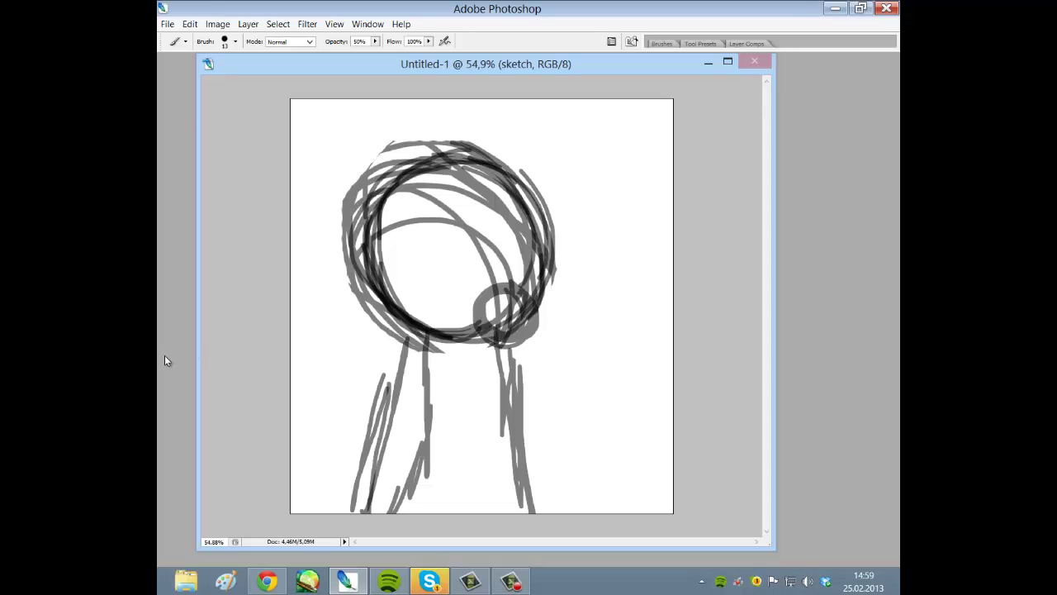
Erase the neck and shoulder lines, the stray strokes around the head circle and the small circle at its lower right
{"action": "key", "text": "Tab"}
{"action": "left_click", "coordinate": [169, 151]}
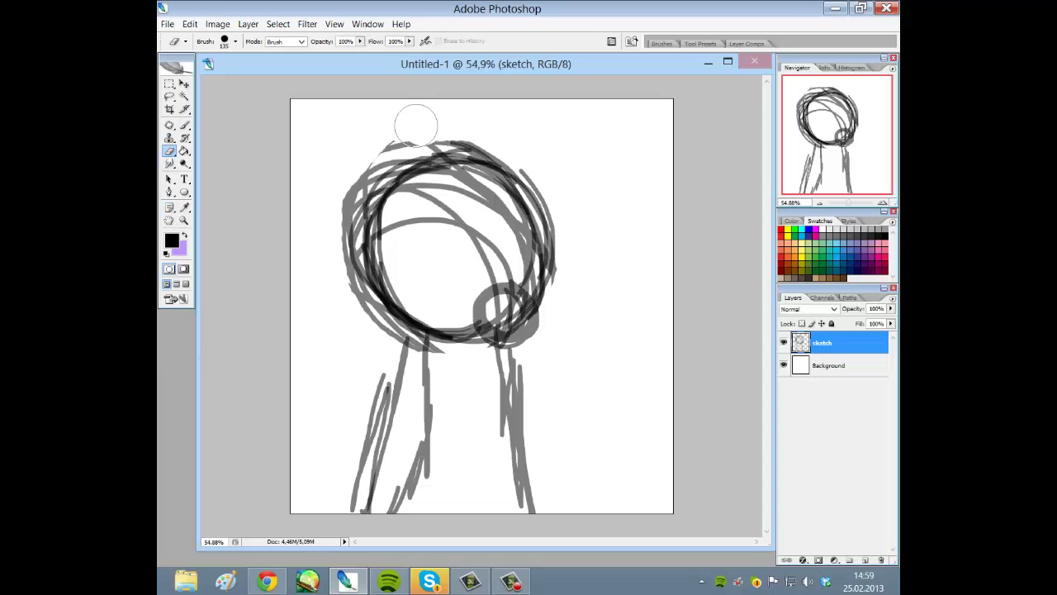
{"action": "mouse_move", "coordinate": [415, 125]}
{"action": "left_mouse_down"}
{"action": "mouse_move", "coordinate": [367, 159]}
{"action": "mouse_move", "coordinate": [339, 223]}
{"action": "mouse_move", "coordinate": [346, 190]}
{"action": "mouse_move", "coordinate": [351, 292]}
{"action": "mouse_move", "coordinate": [399, 351]}
{"action": "mouse_move", "coordinate": [536, 368]}
{"action": "mouse_move", "coordinate": [281, 381]}
{"action": "mouse_move", "coordinate": [287, 402]}
{"action": "mouse_move", "coordinate": [233, 470]}
{"action": "mouse_move", "coordinate": [297, 478]}
{"action": "mouse_move", "coordinate": [264, 494]}
{"action": "left_mouse_up"}
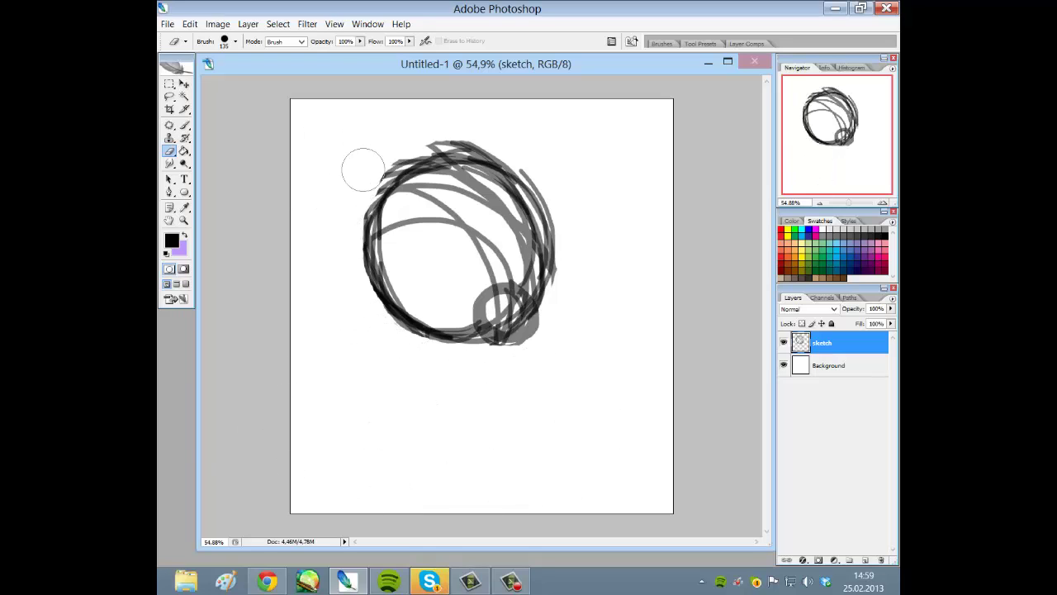
{"action": "mouse_move", "coordinate": [364, 169]}
{"action": "left_mouse_down"}
{"action": "mouse_move", "coordinate": [439, 118]}
{"action": "mouse_move", "coordinate": [483, 134]}
{"action": "left_mouse_up"}
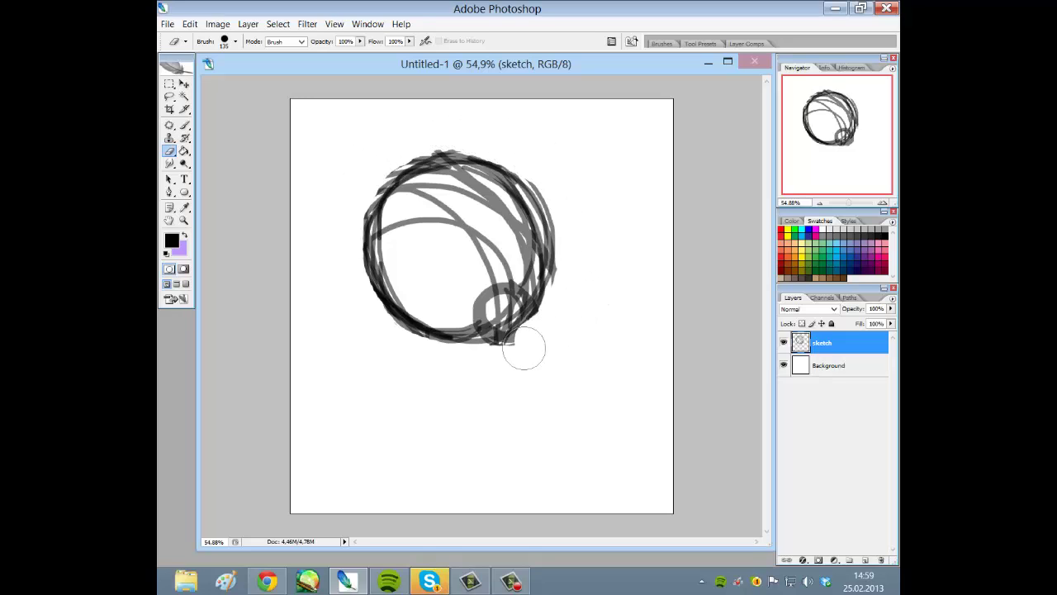
{"action": "mouse_move", "coordinate": [524, 347]}
{"action": "left_mouse_down"}
{"action": "mouse_move", "coordinate": [536, 304]}
{"action": "mouse_move", "coordinate": [488, 309]}
{"action": "mouse_move", "coordinate": [486, 335]}
{"action": "left_mouse_up"}
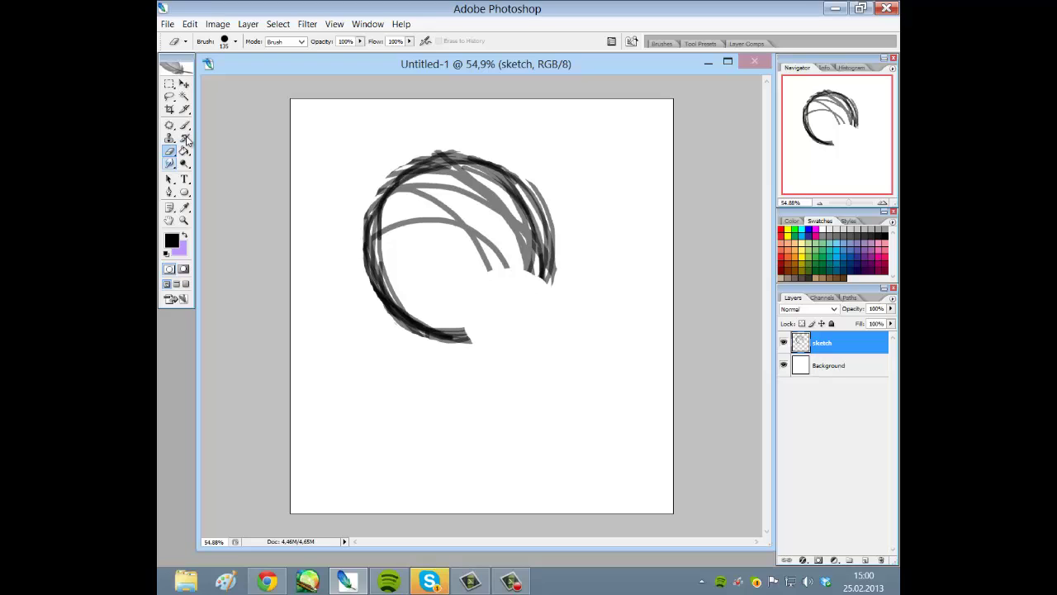
Sketch a new small circle with loose brush loops in the erased gap at the head circle's lower right
{"action": "left_click", "coordinate": [184, 124]}
{"action": "mouse_move", "coordinate": [494, 277]}
{"action": "left_mouse_down"}
{"action": "mouse_move", "coordinate": [474, 307]}
{"action": "mouse_move", "coordinate": [512, 330]}
{"action": "mouse_move", "coordinate": [467, 322]}
{"action": "left_mouse_up"}
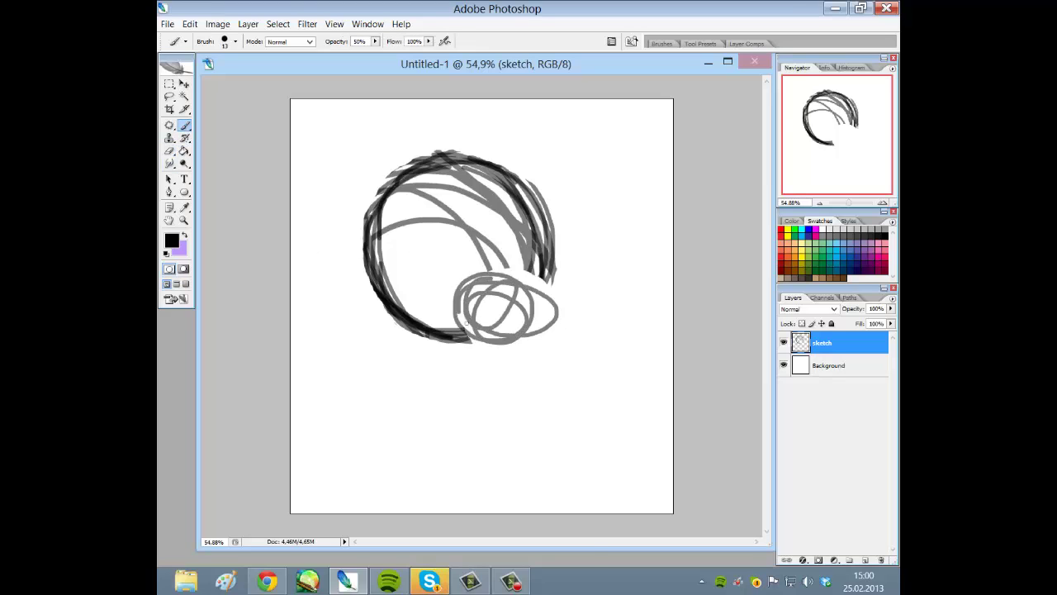